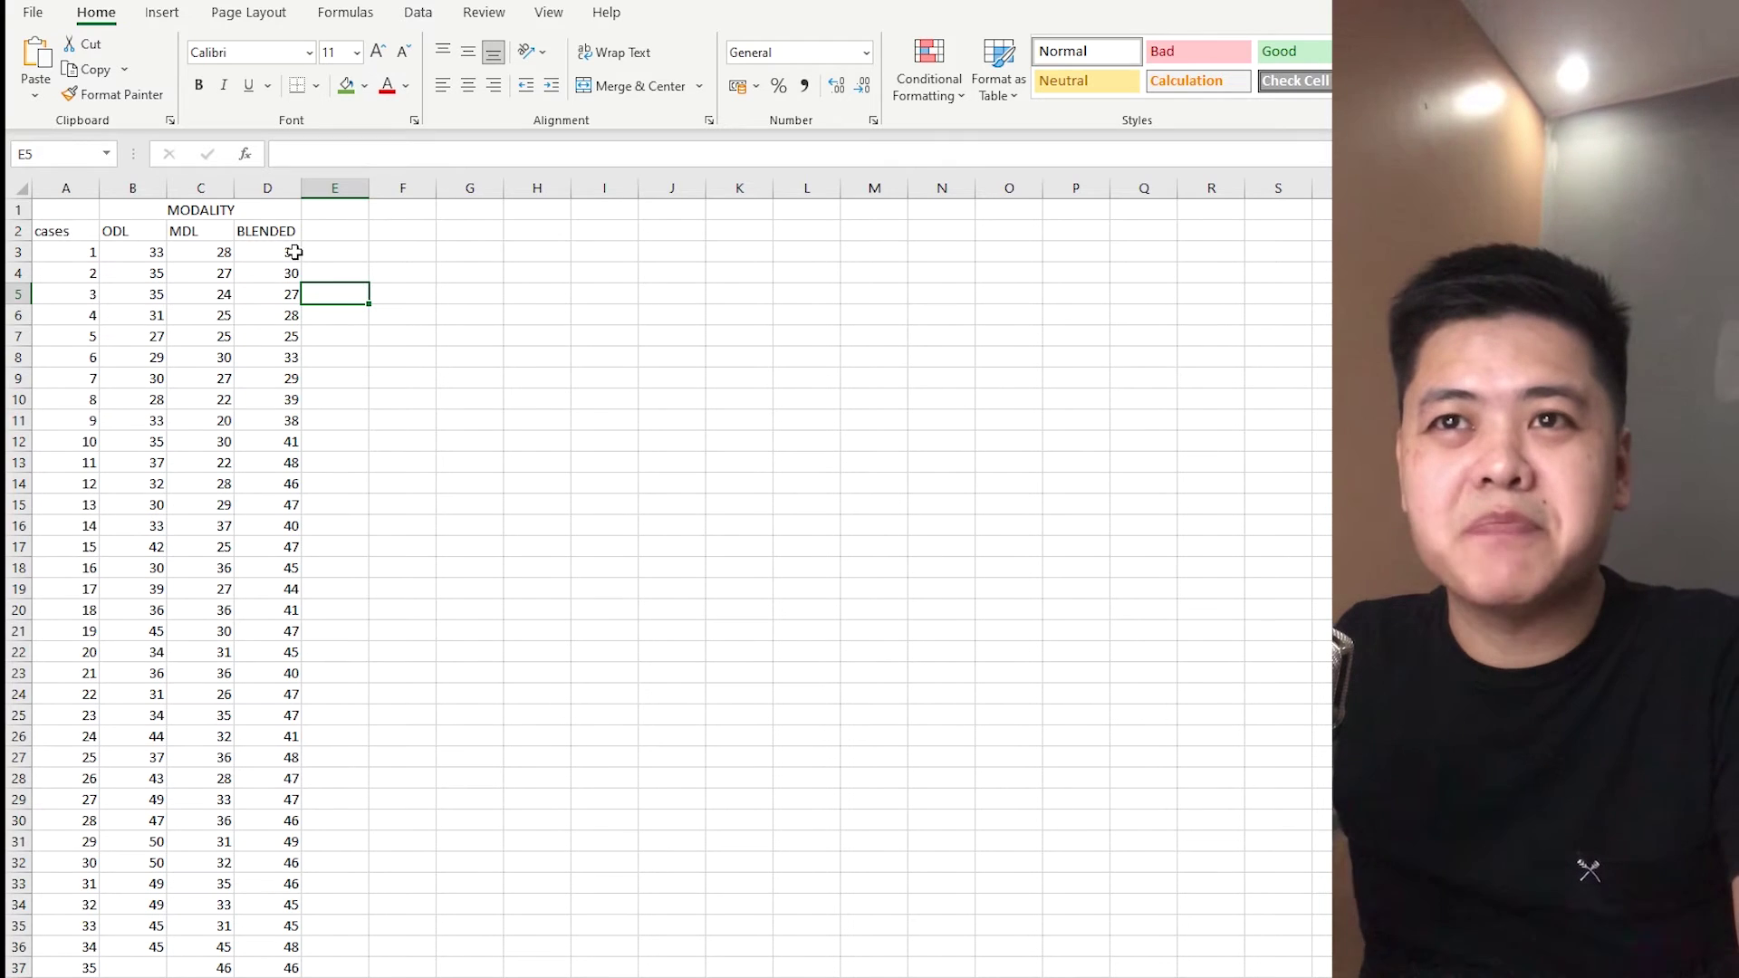
# - Examine the MODALITY heading, its ODL, MDL and BLENDED group labels, and the scores listed beneath them
pyautogui.hotkey('alt', 'h')
pyautogui.press('m')
pyautogui.press('c')
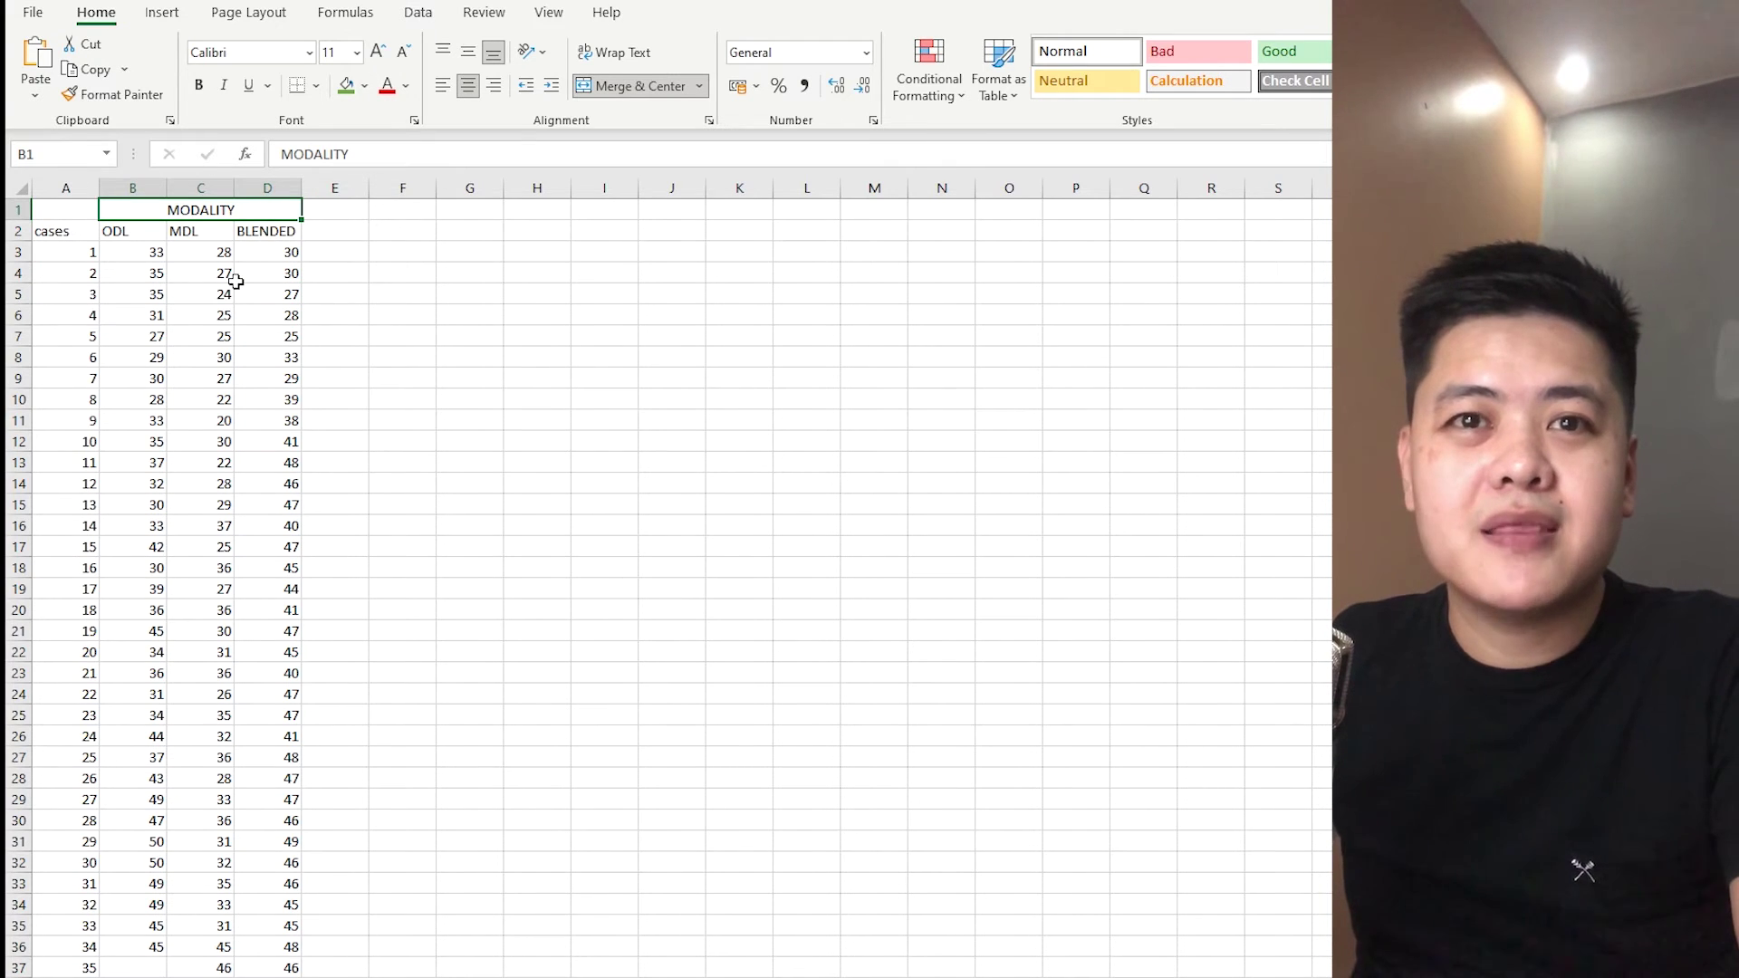
pyautogui.moveTo(134, 258); pyautogui.dragTo(252, 977)
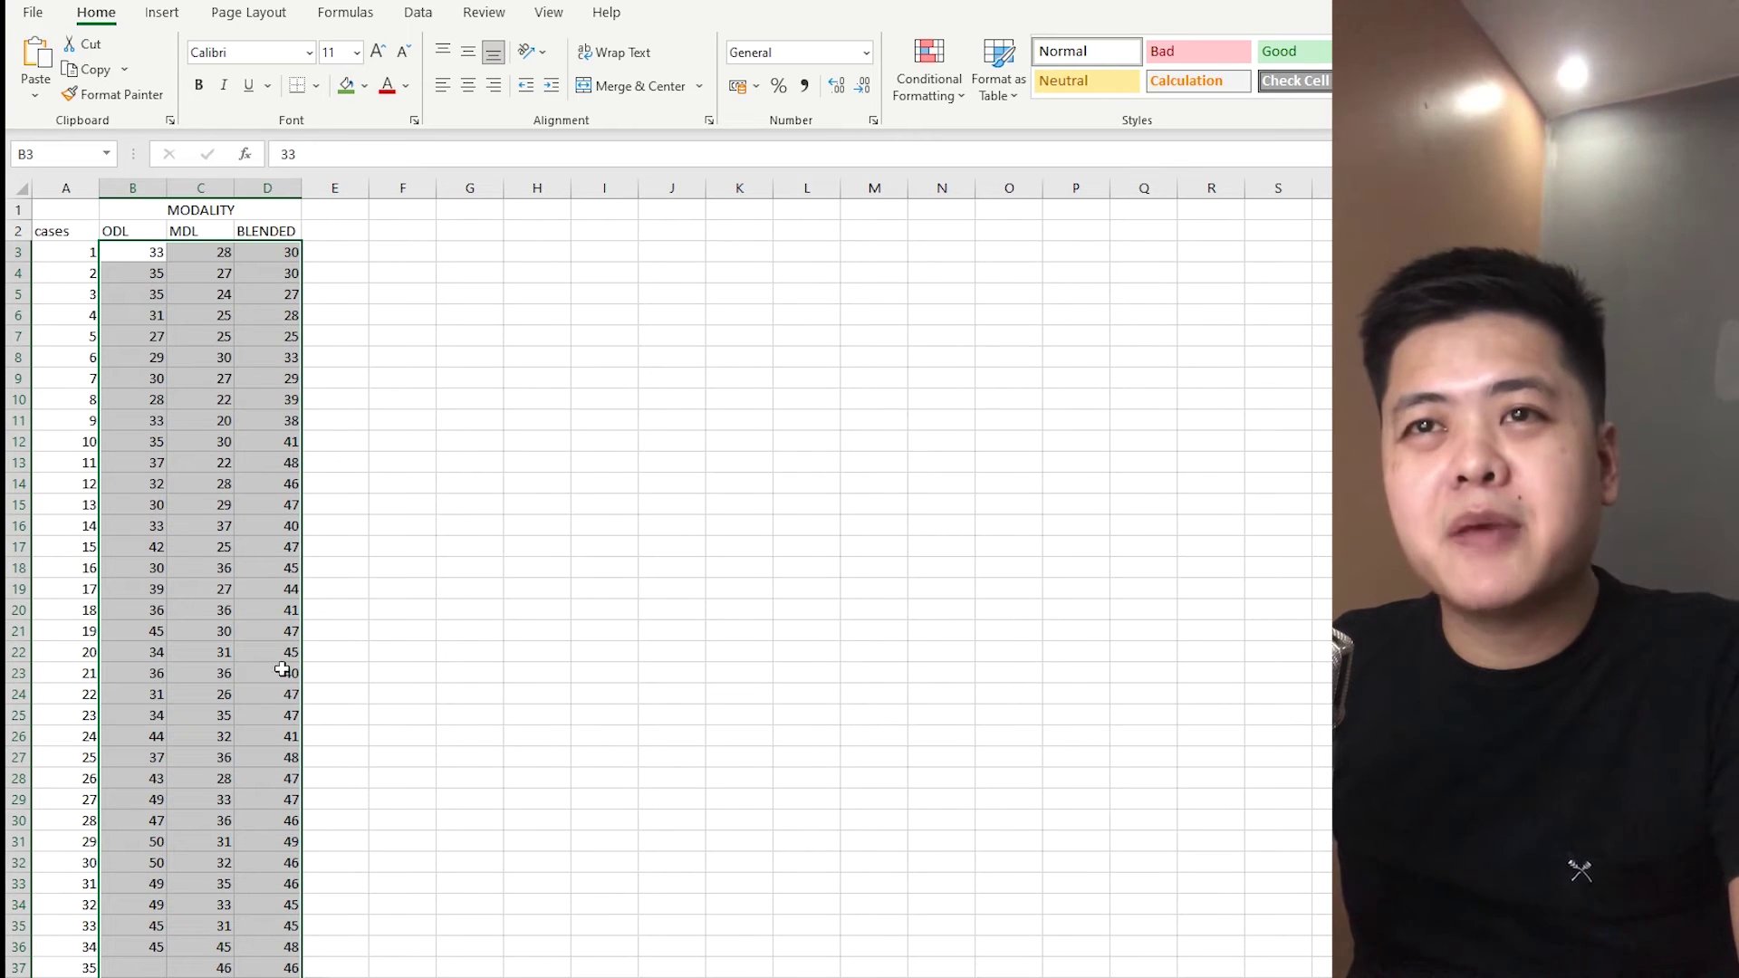
pyautogui.click(224, 216)
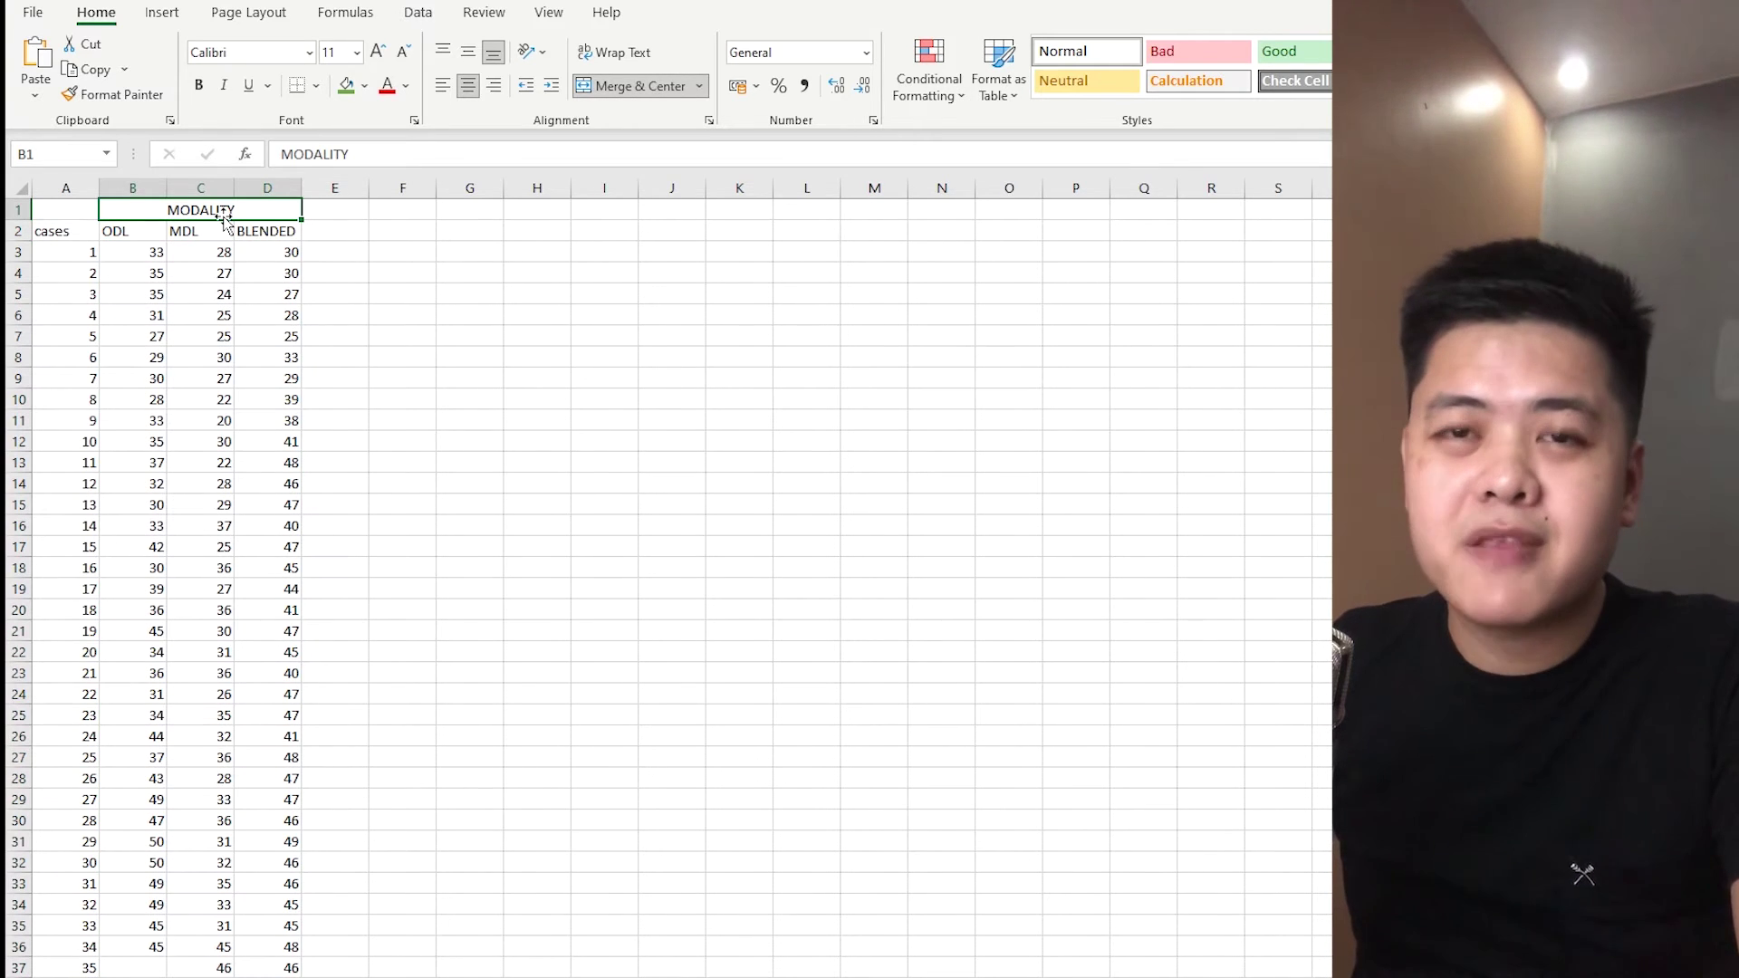
pyautogui.moveTo(138, 254); pyautogui.dragTo(280, 348)
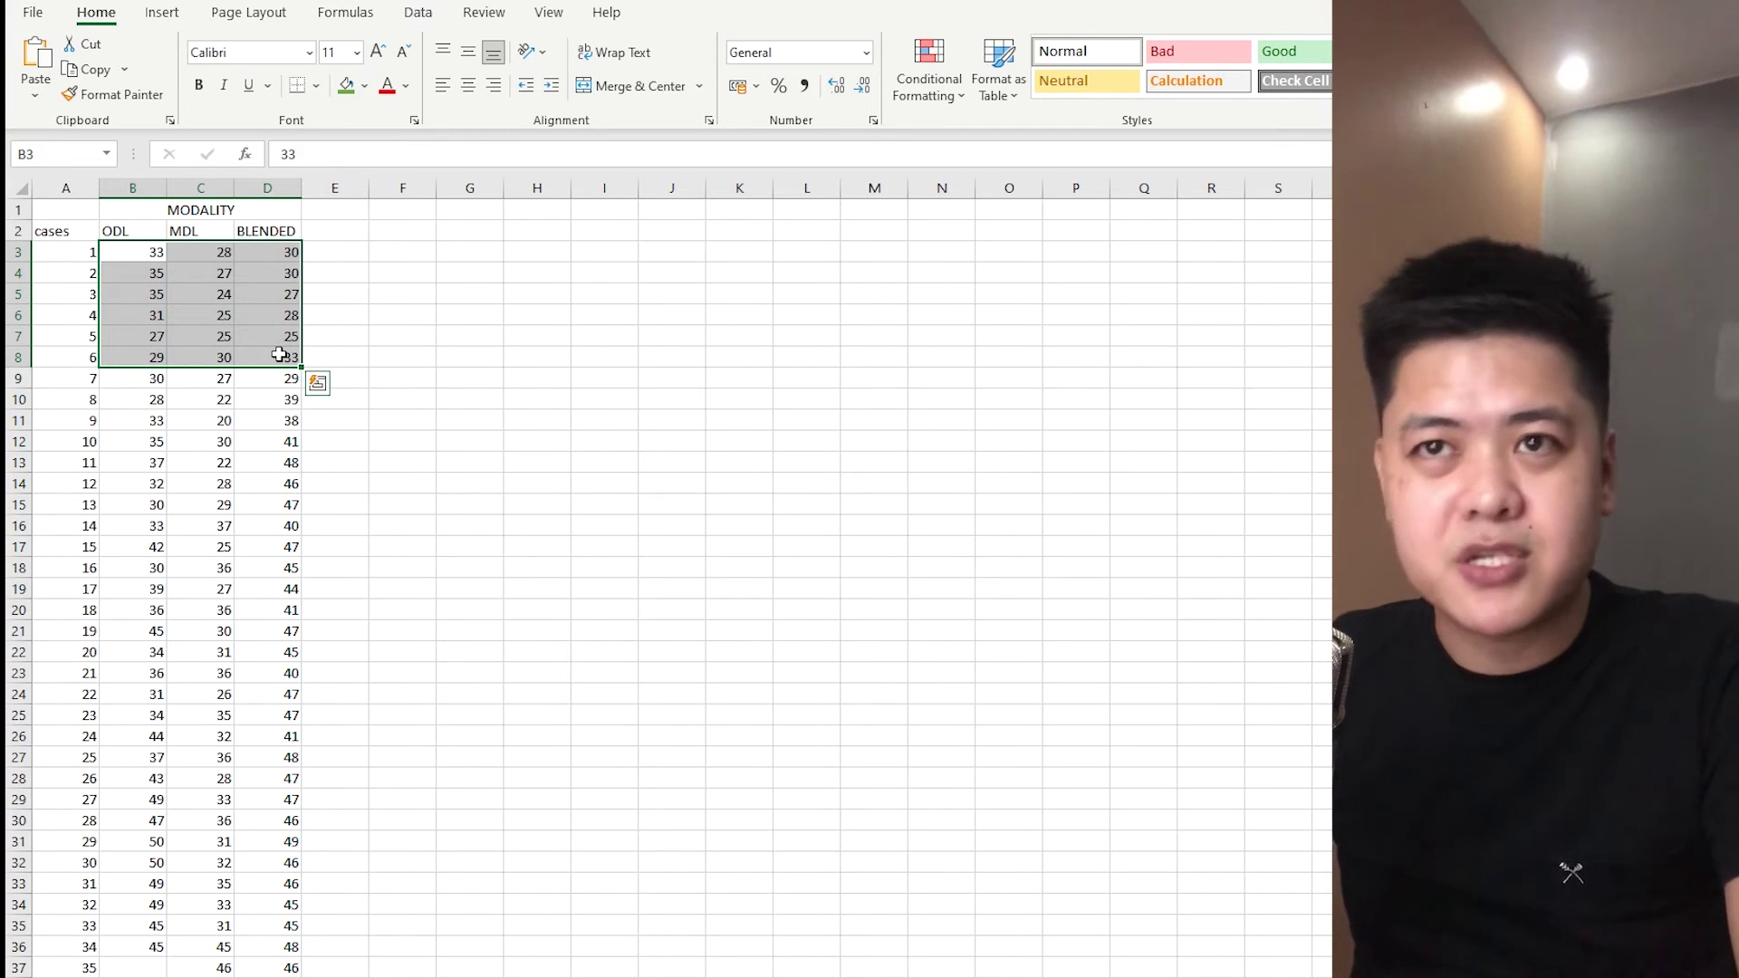
pyautogui.click(403, 336)
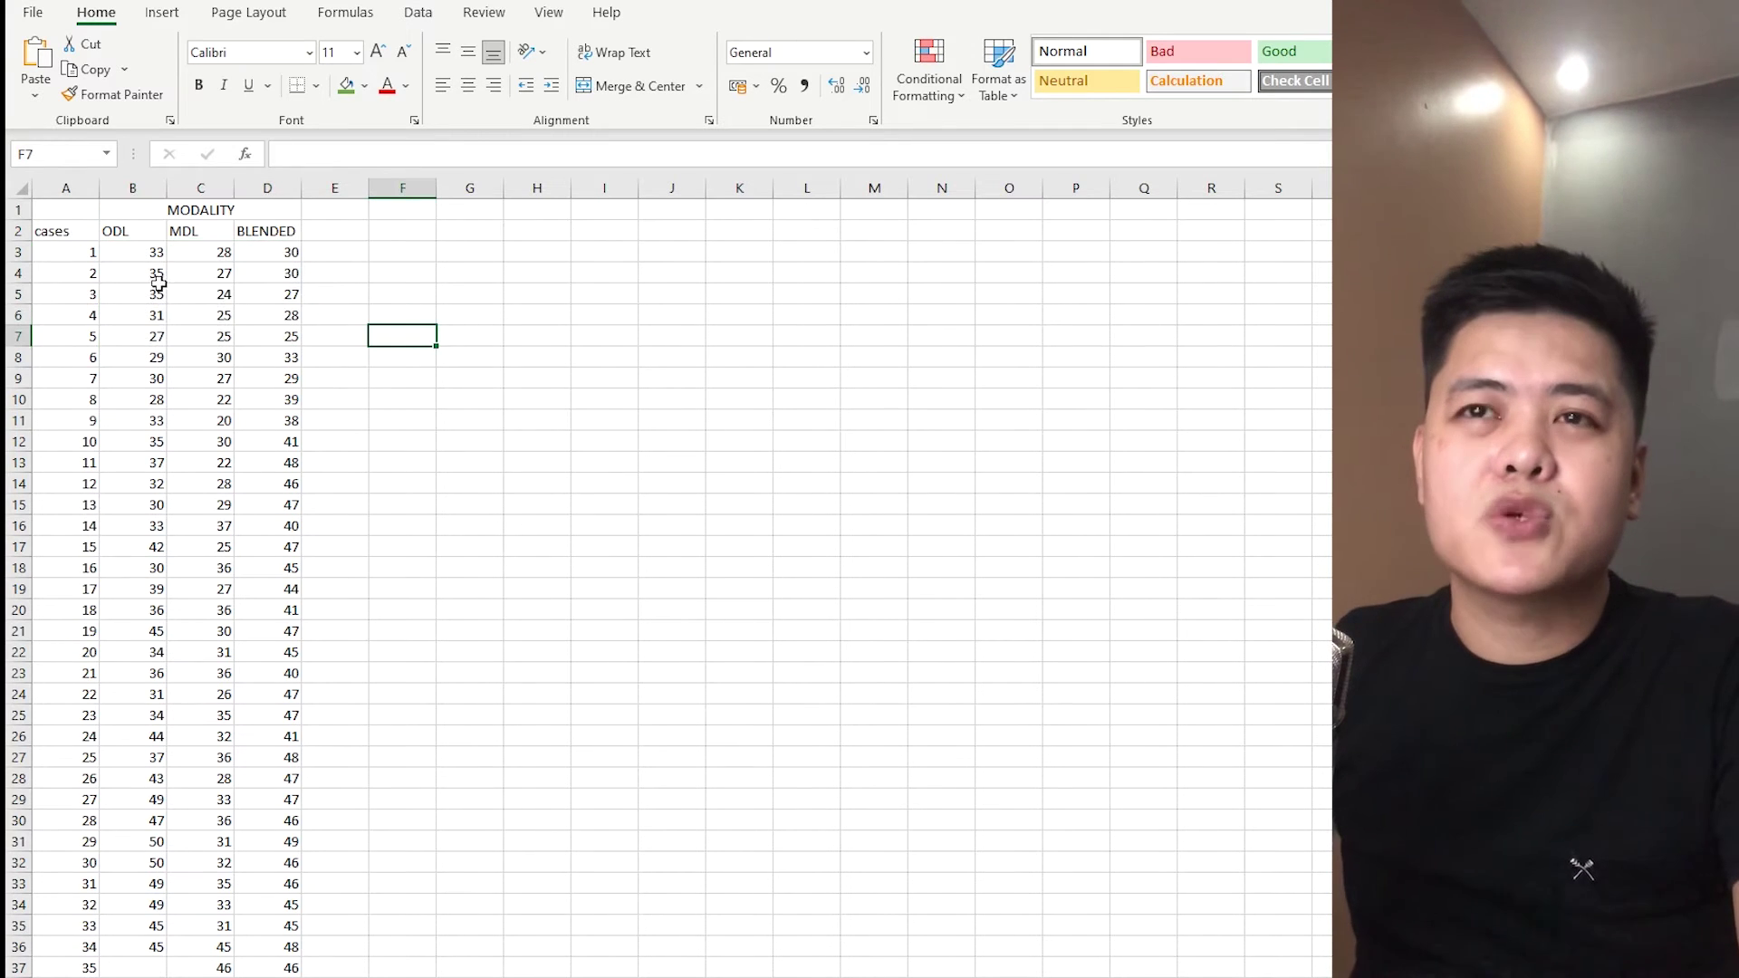
pyautogui.click(139, 237)
pyautogui.click(201, 234)
pyautogui.click(264, 233)
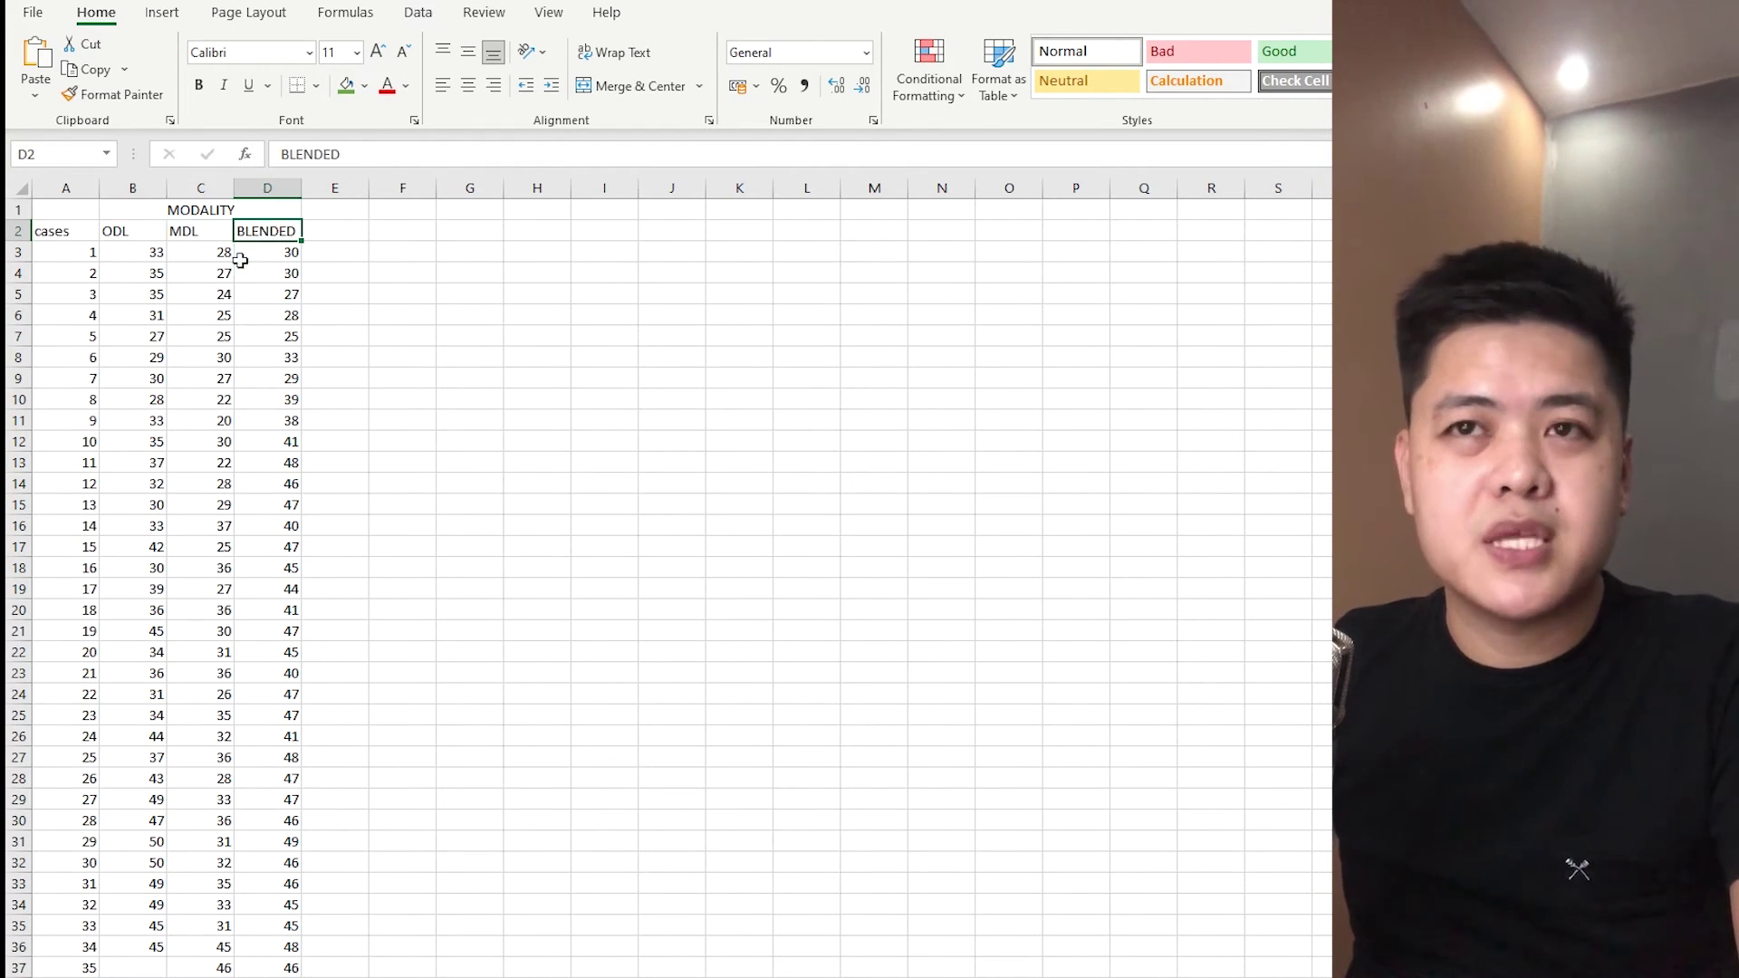
# - Check how many cases the ODL, MDL and BLENDED columns each contain
pyautogui.scroll(-4, 141, 264)
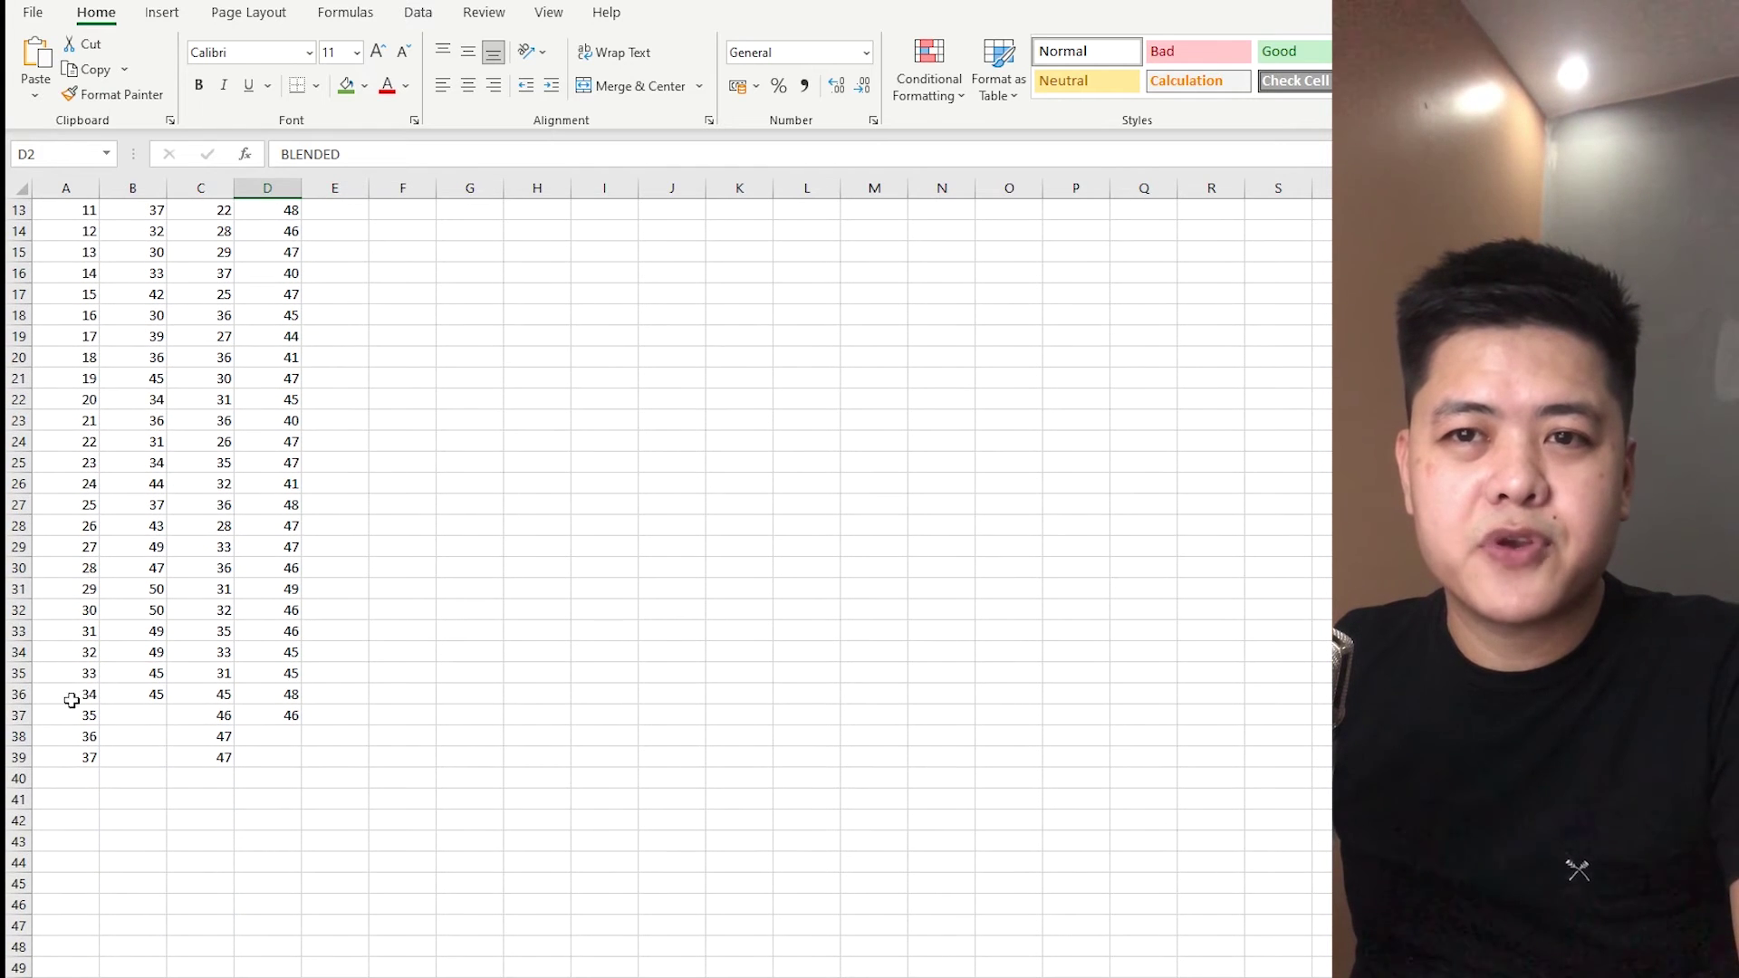
pyautogui.click(72, 700)
pyautogui.scroll(4, 76, 693)
pyautogui.click(208, 234)
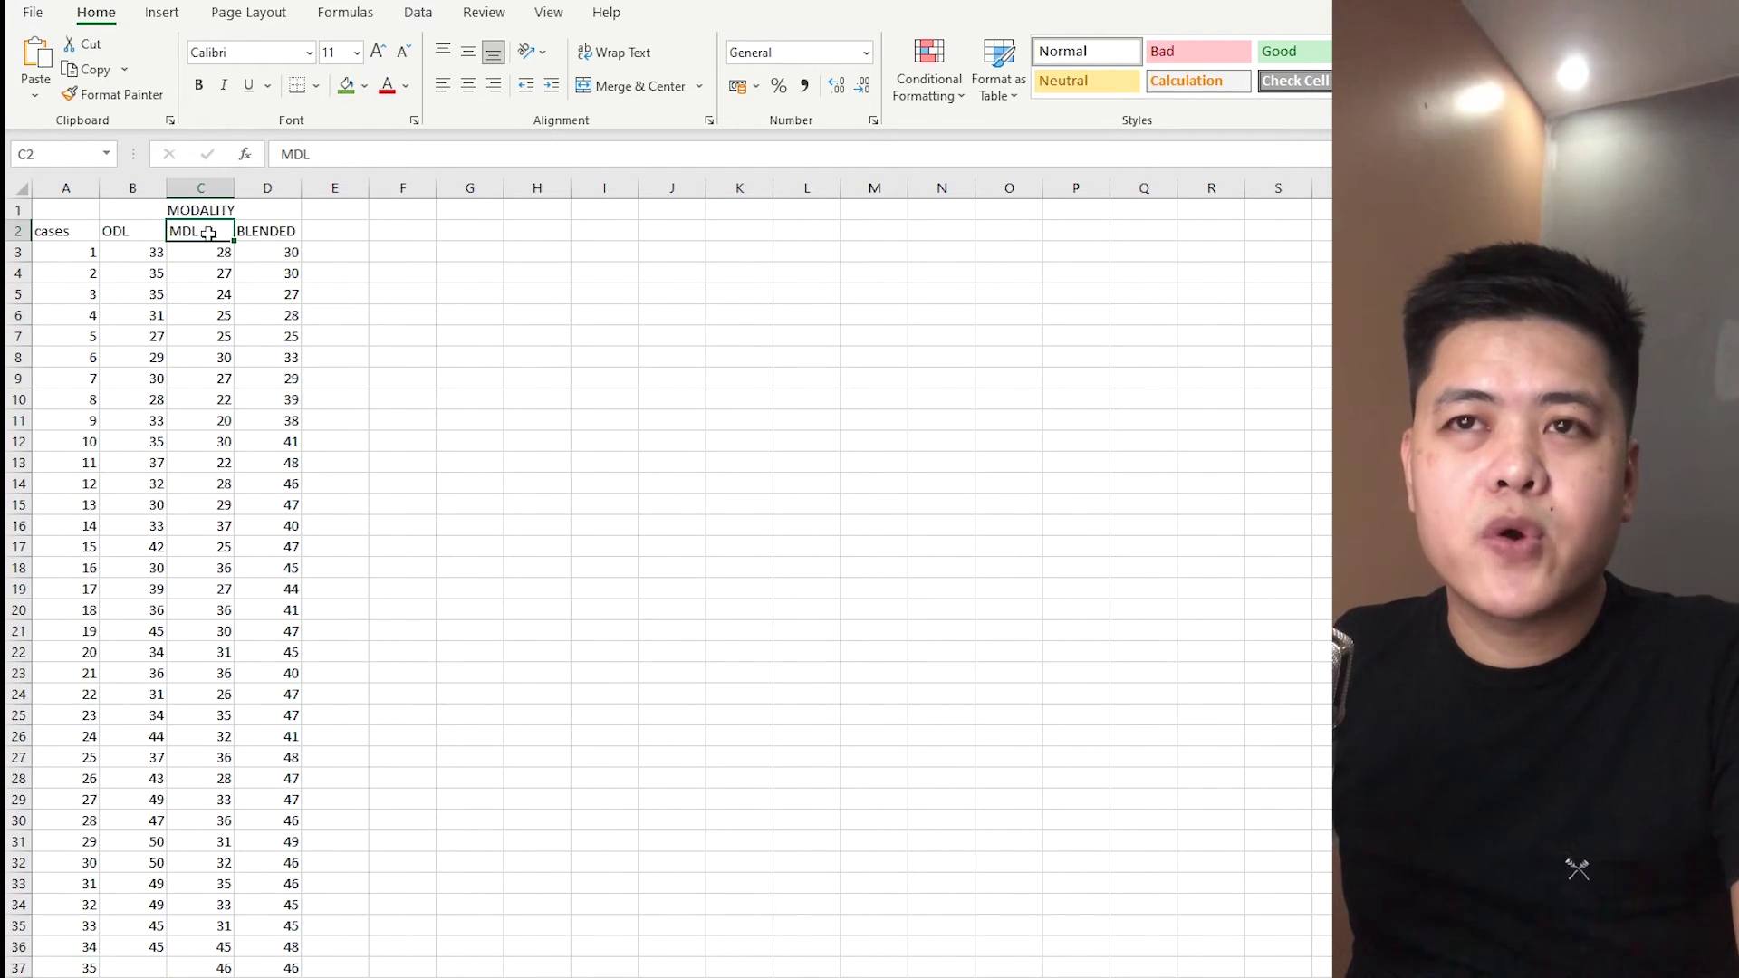
pyautogui.scroll(-4, 241, 363)
pyautogui.click(87, 762)
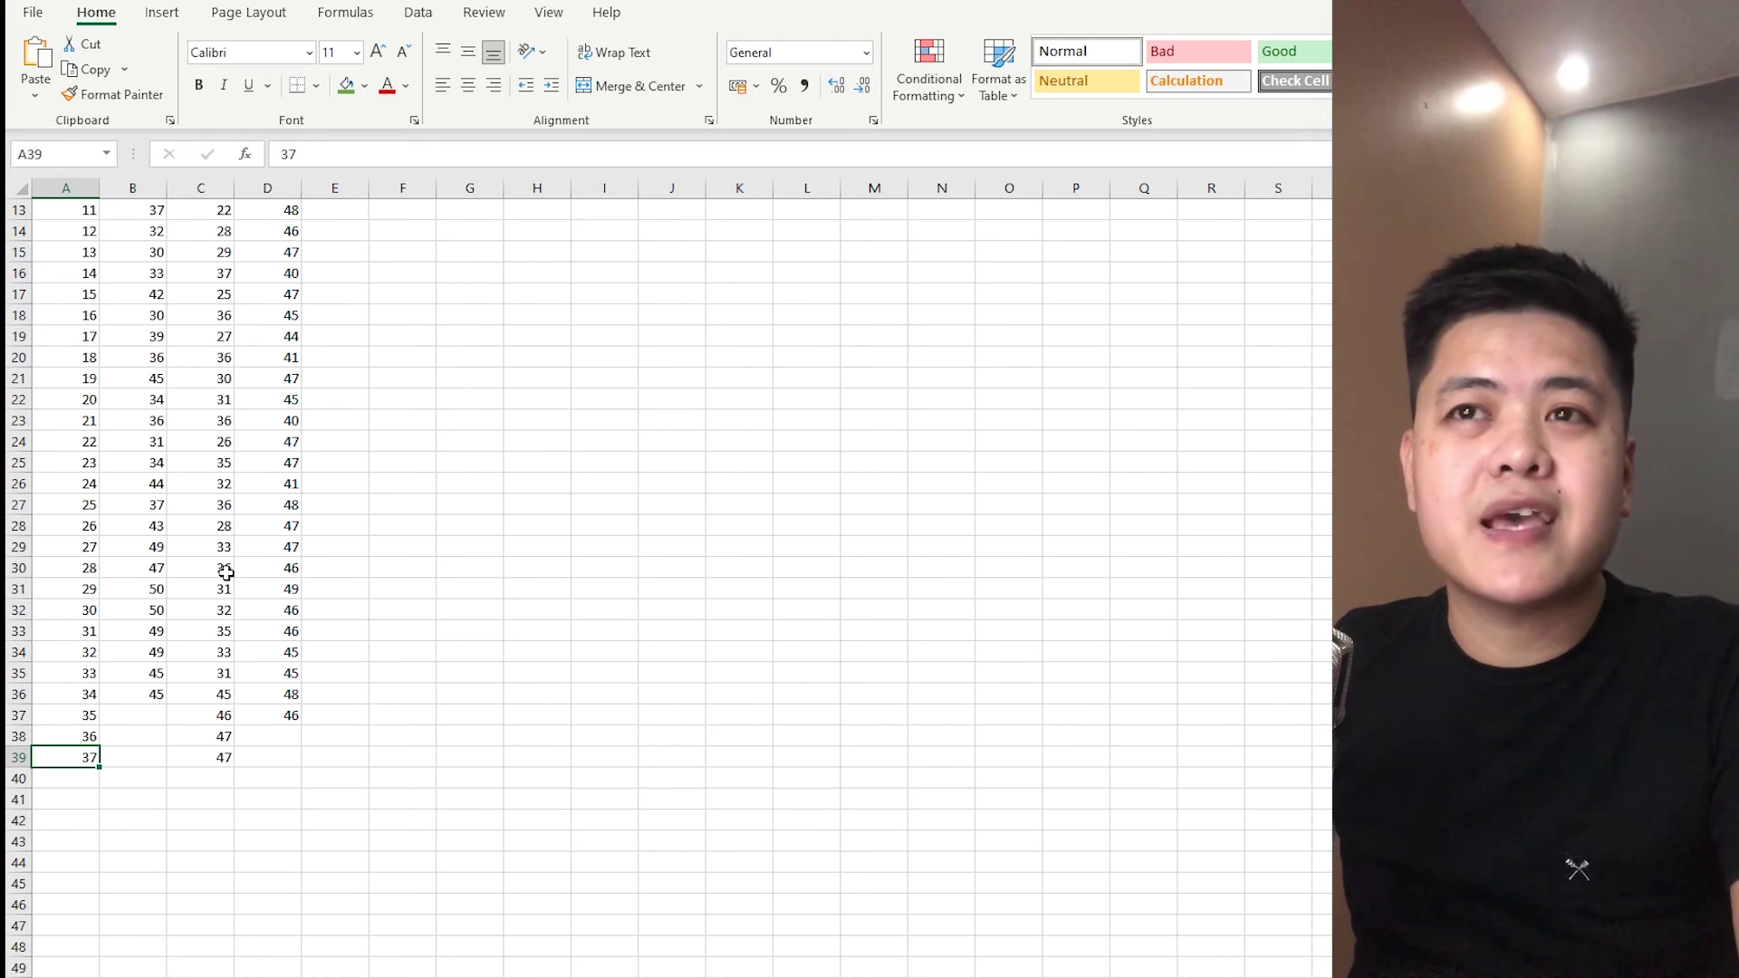
pyautogui.scroll(4, 231, 561)
pyautogui.click(282, 236)
pyautogui.scroll(-4, 282, 453)
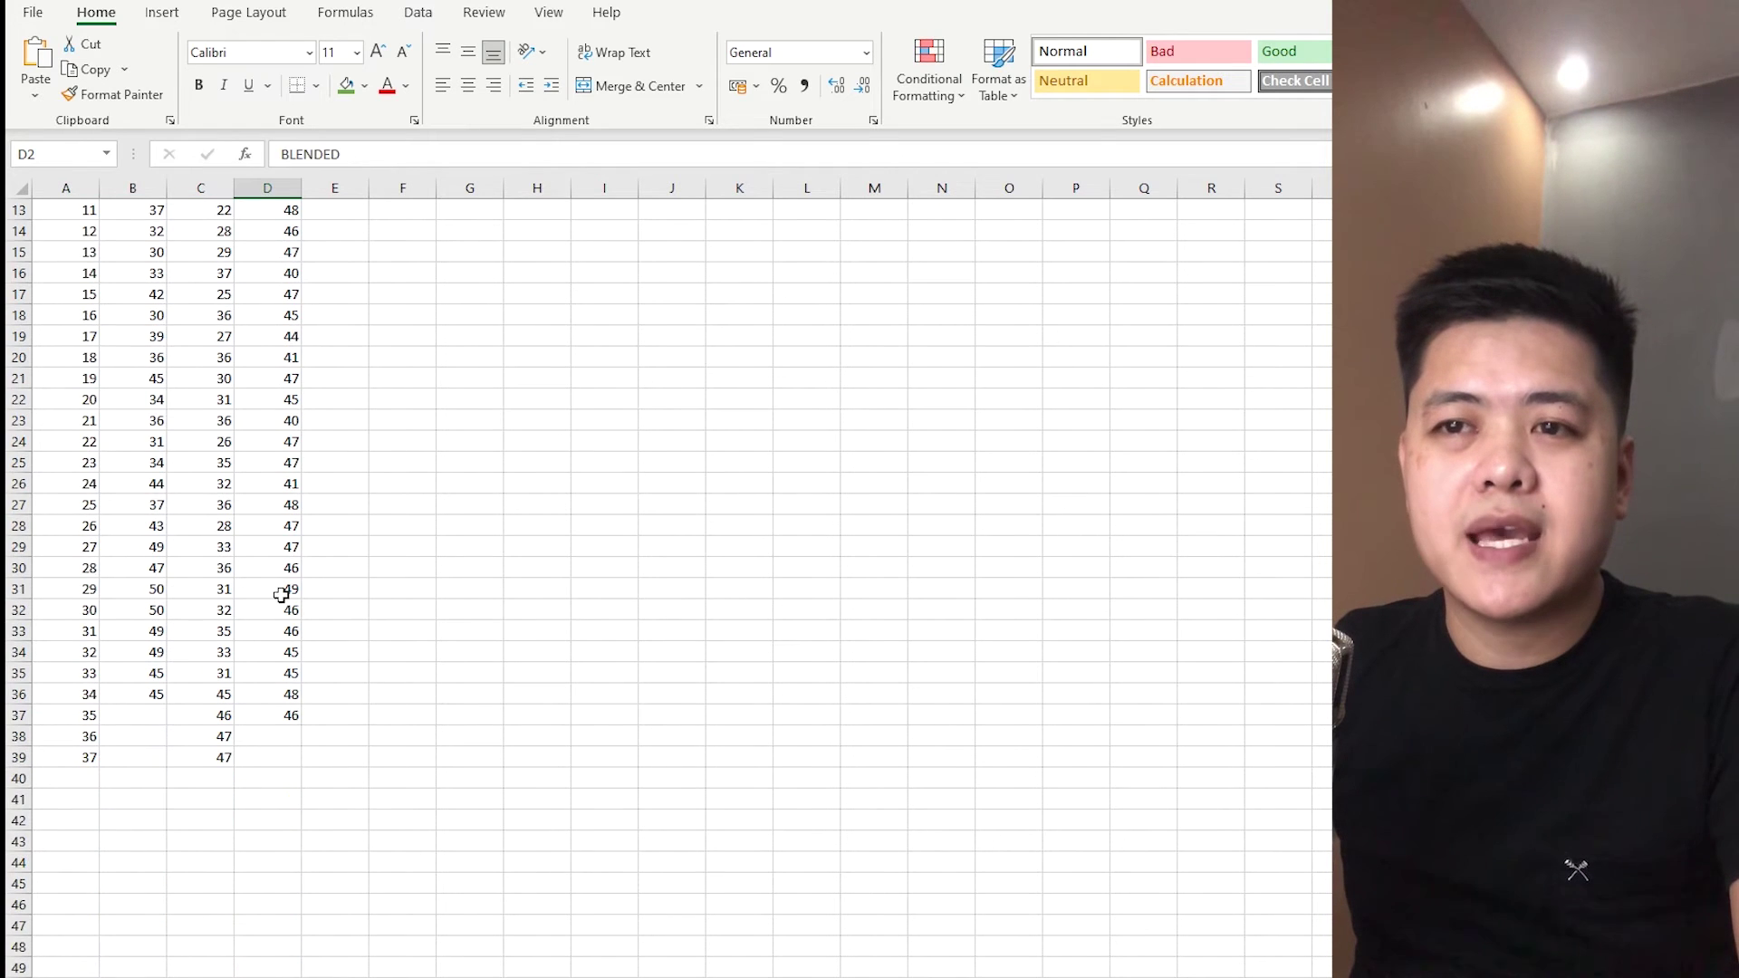
pyautogui.click(288, 712)
pyautogui.scroll(4, 389, 439)
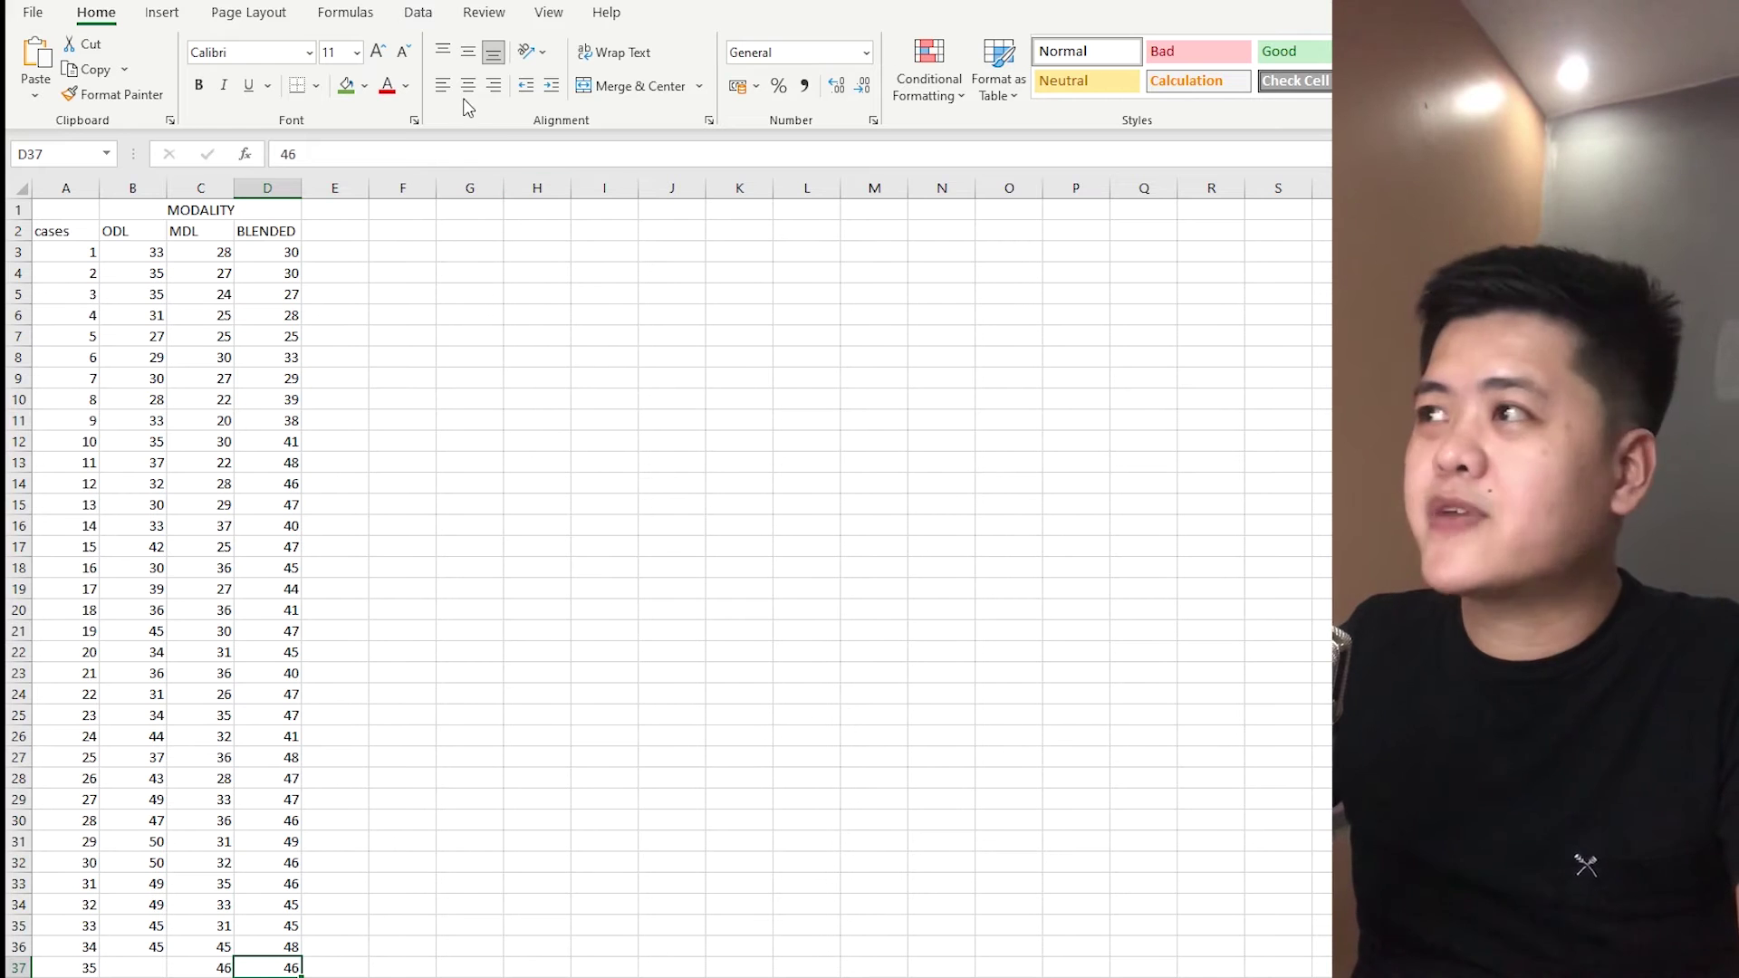
# - Confirm the Excel add-ins selection with Analysis ToolPak, Analysis ToolPak - VBA and Solver Add-in enabled
pyautogui.click(417, 14)
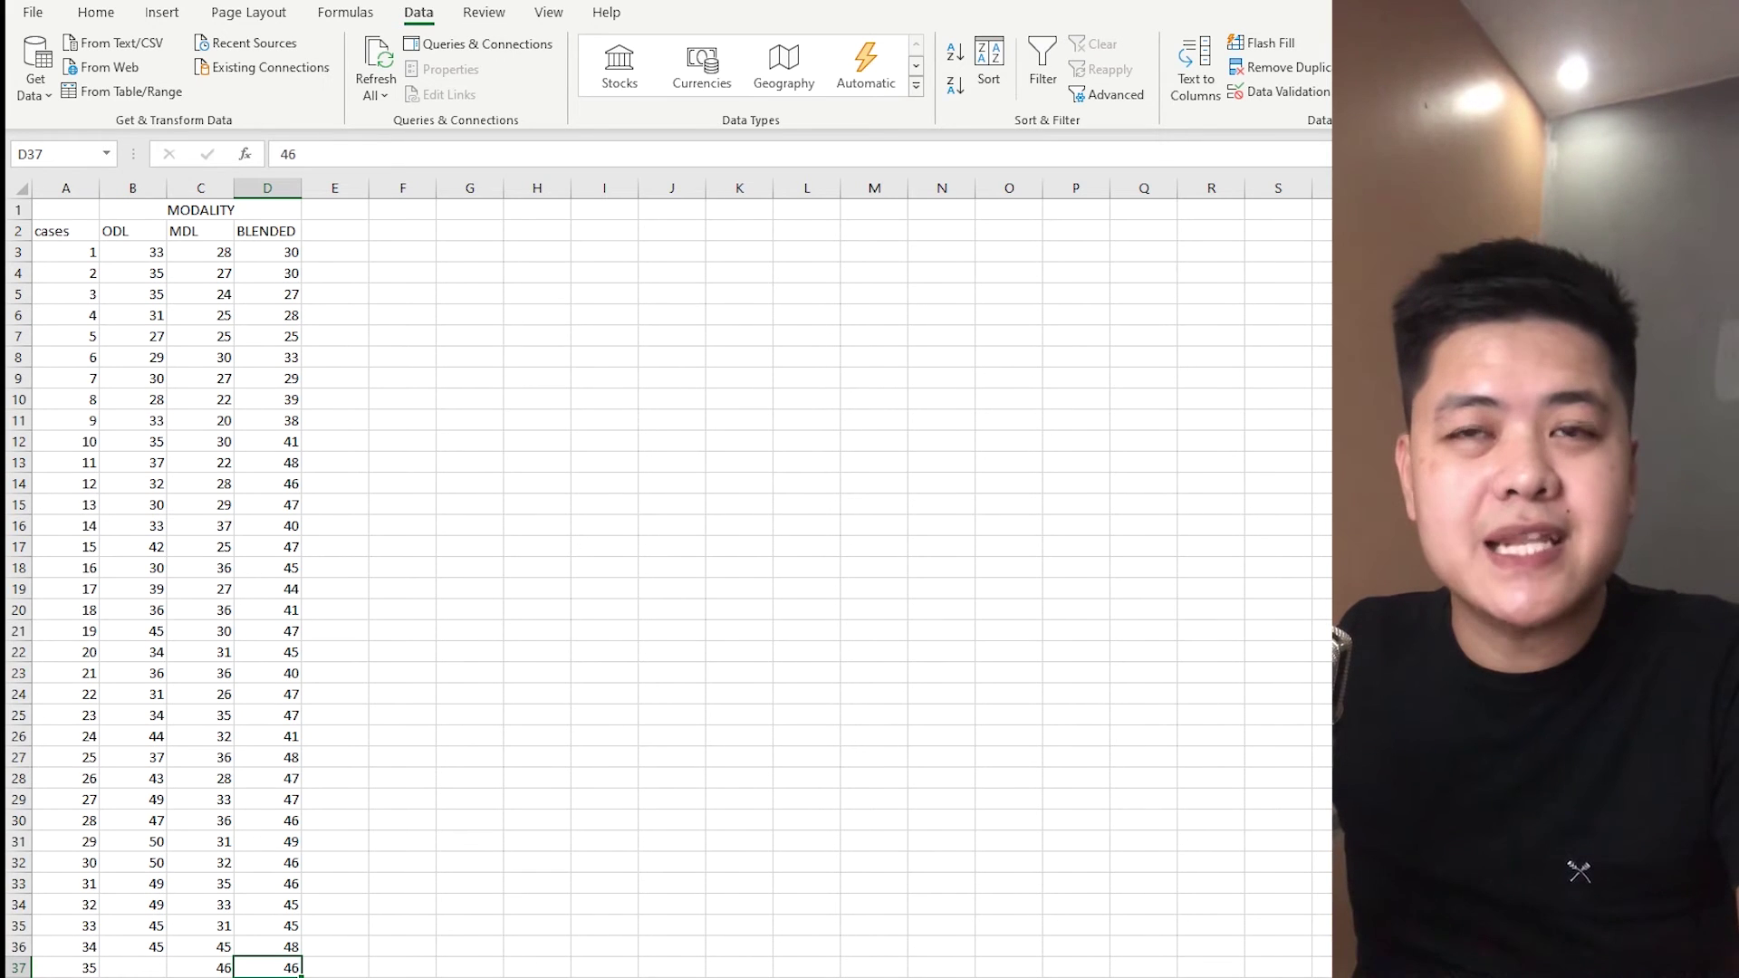
pyautogui.click(36, 14)
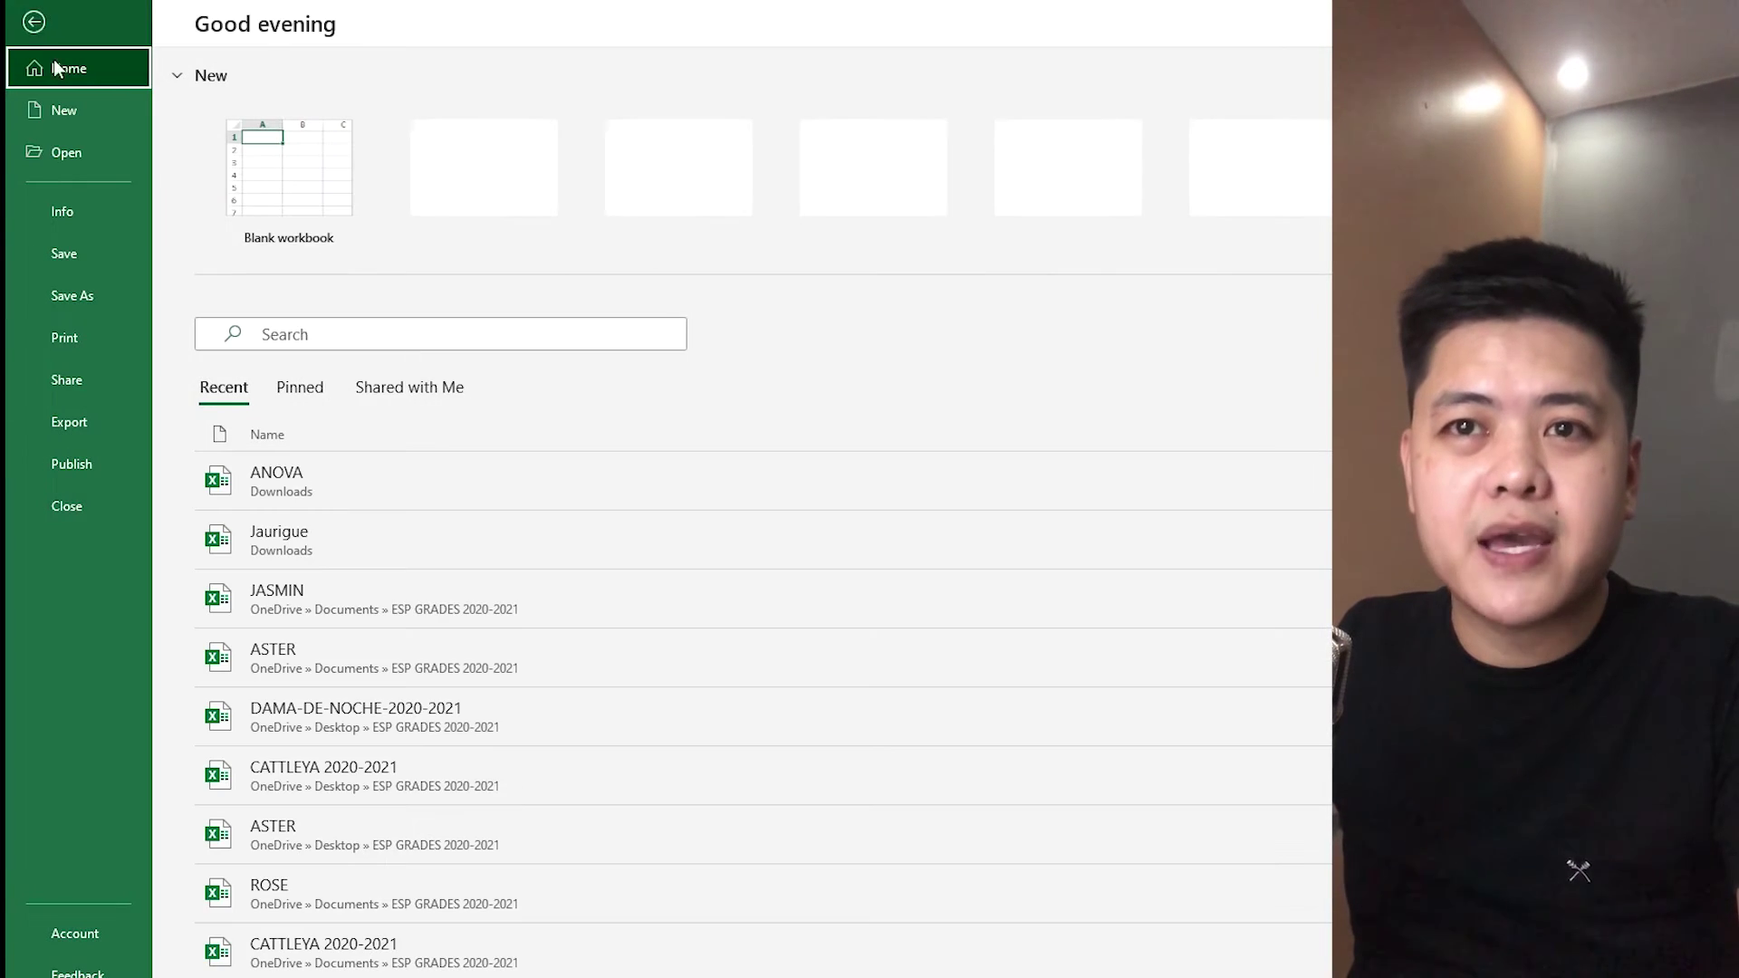
pyautogui.click(72, 977)
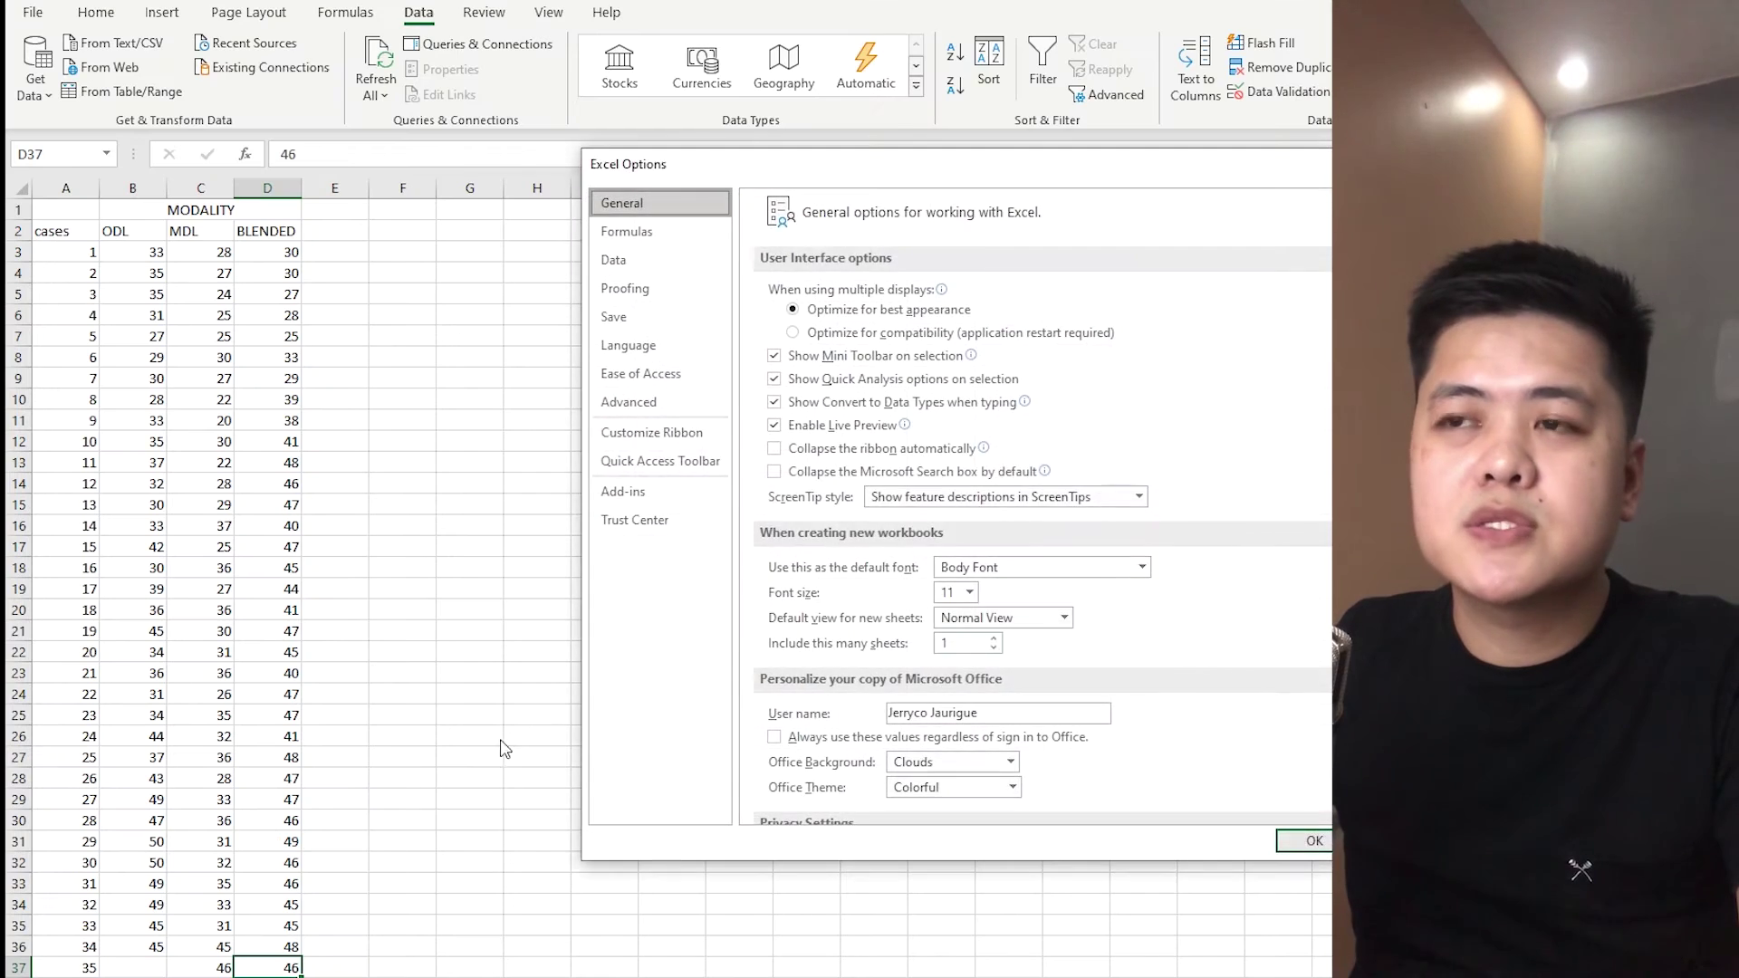
pyautogui.click(643, 489)
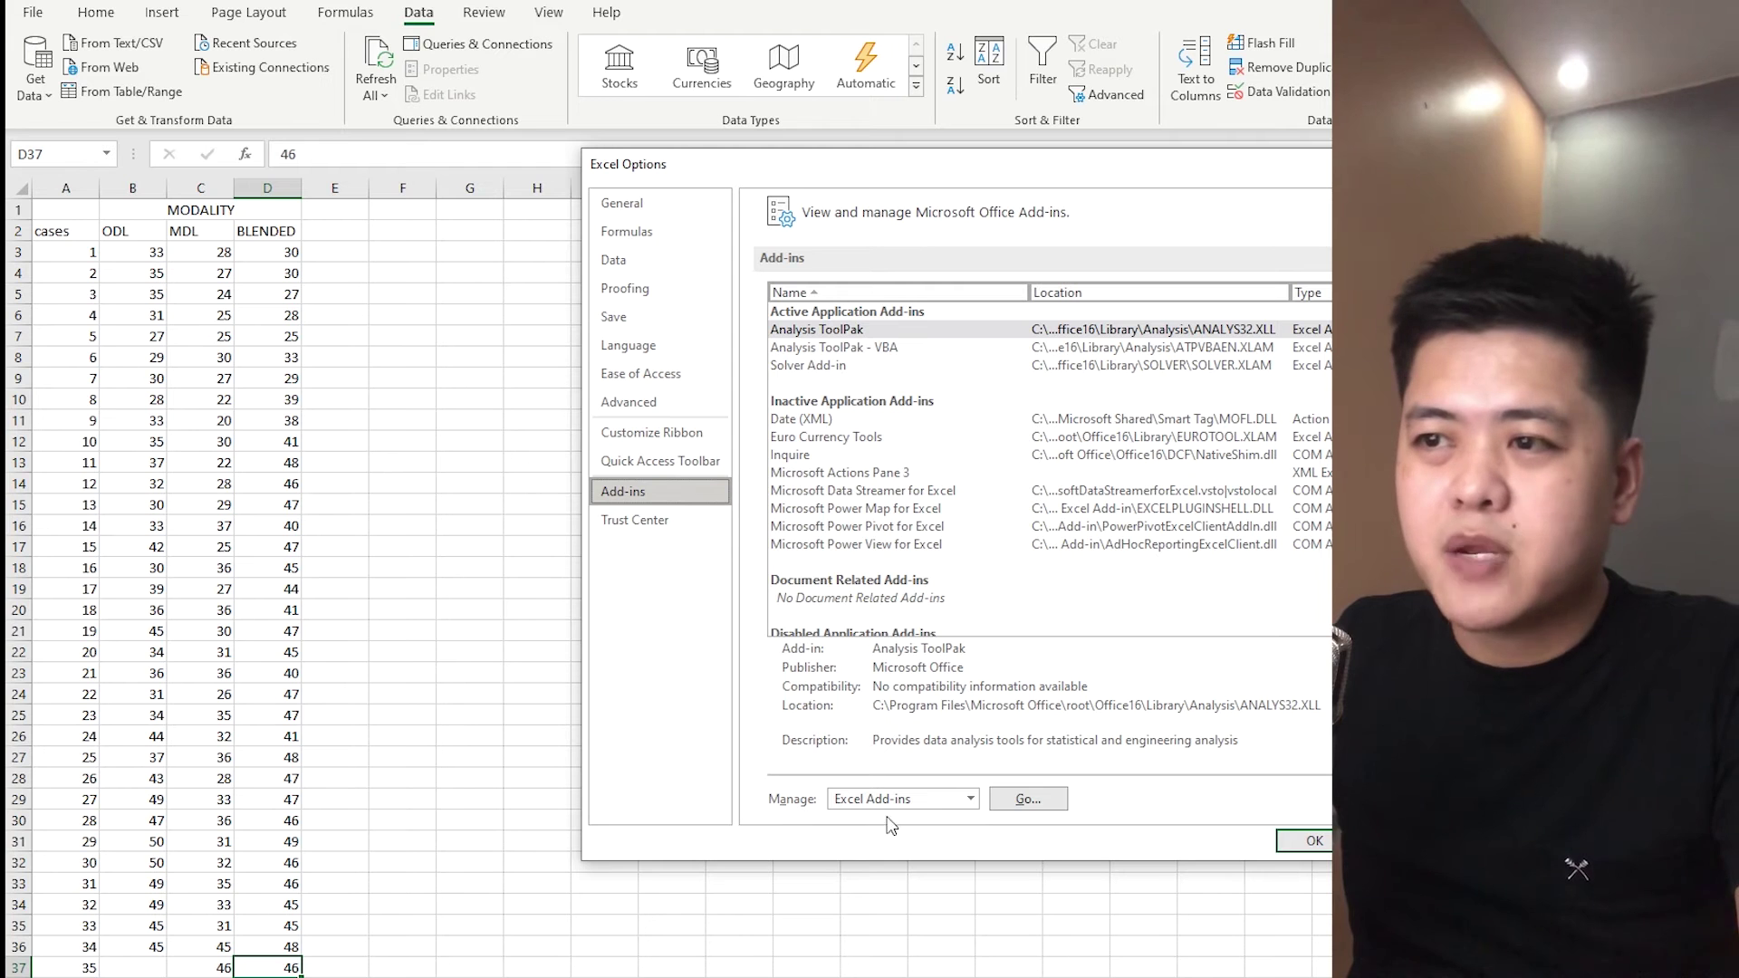
pyautogui.click(1028, 799)
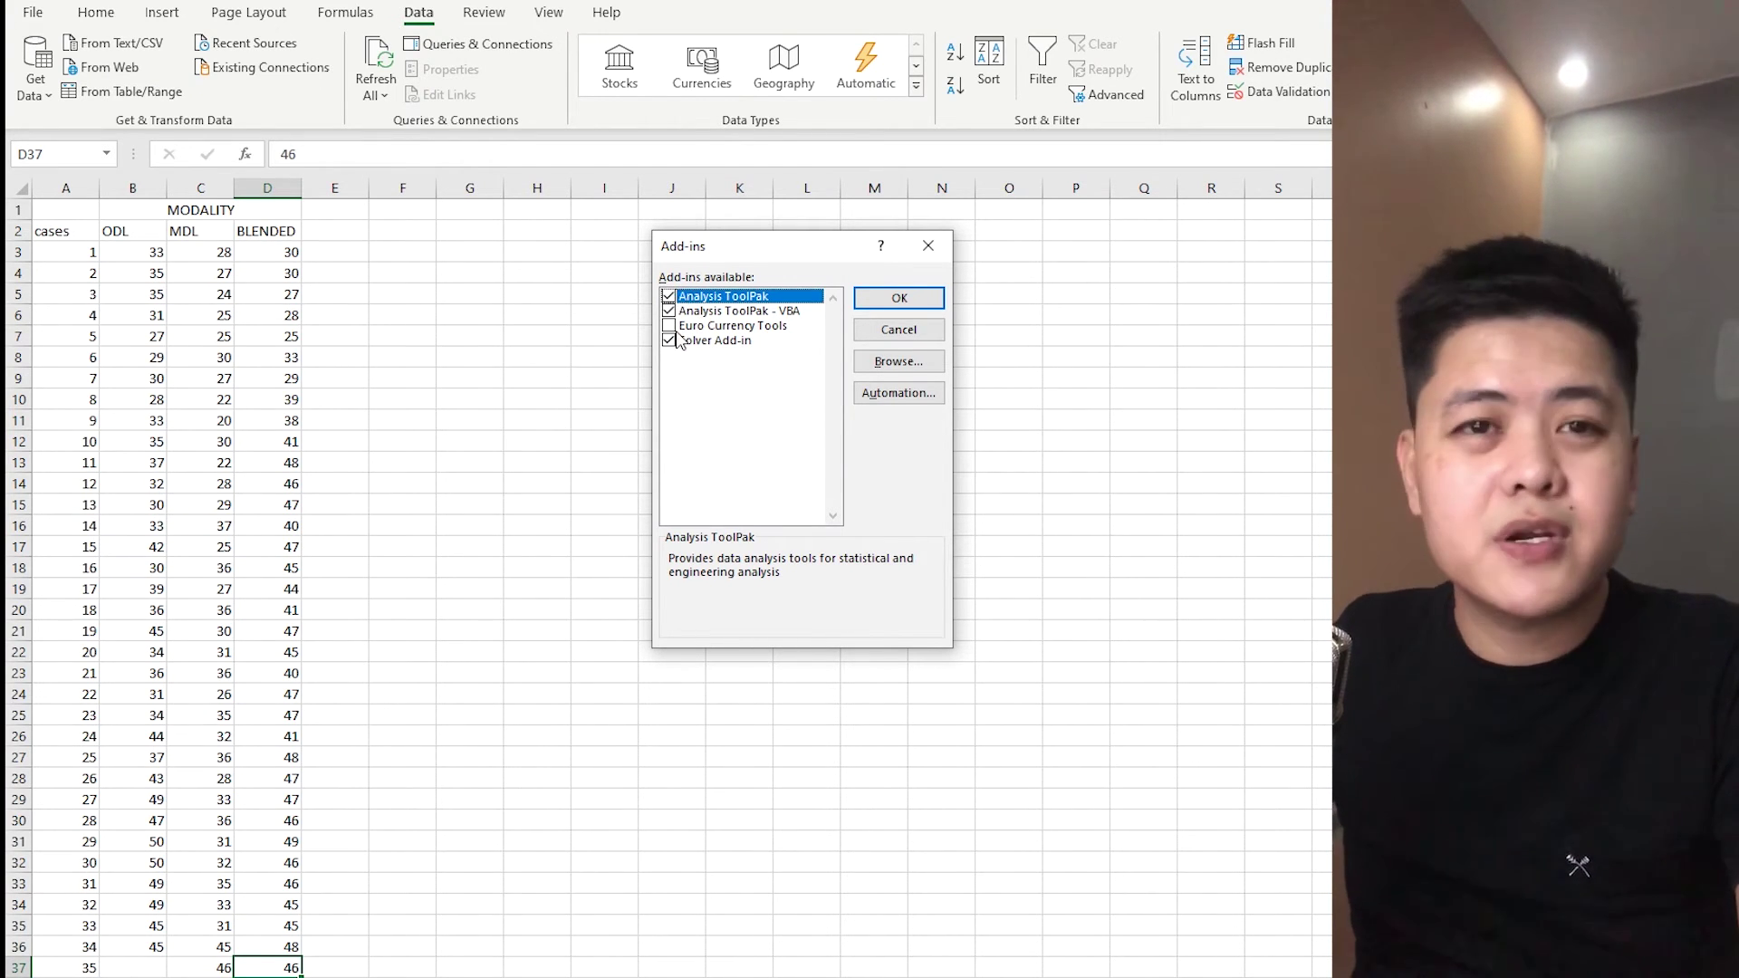
pyautogui.click(892, 301)
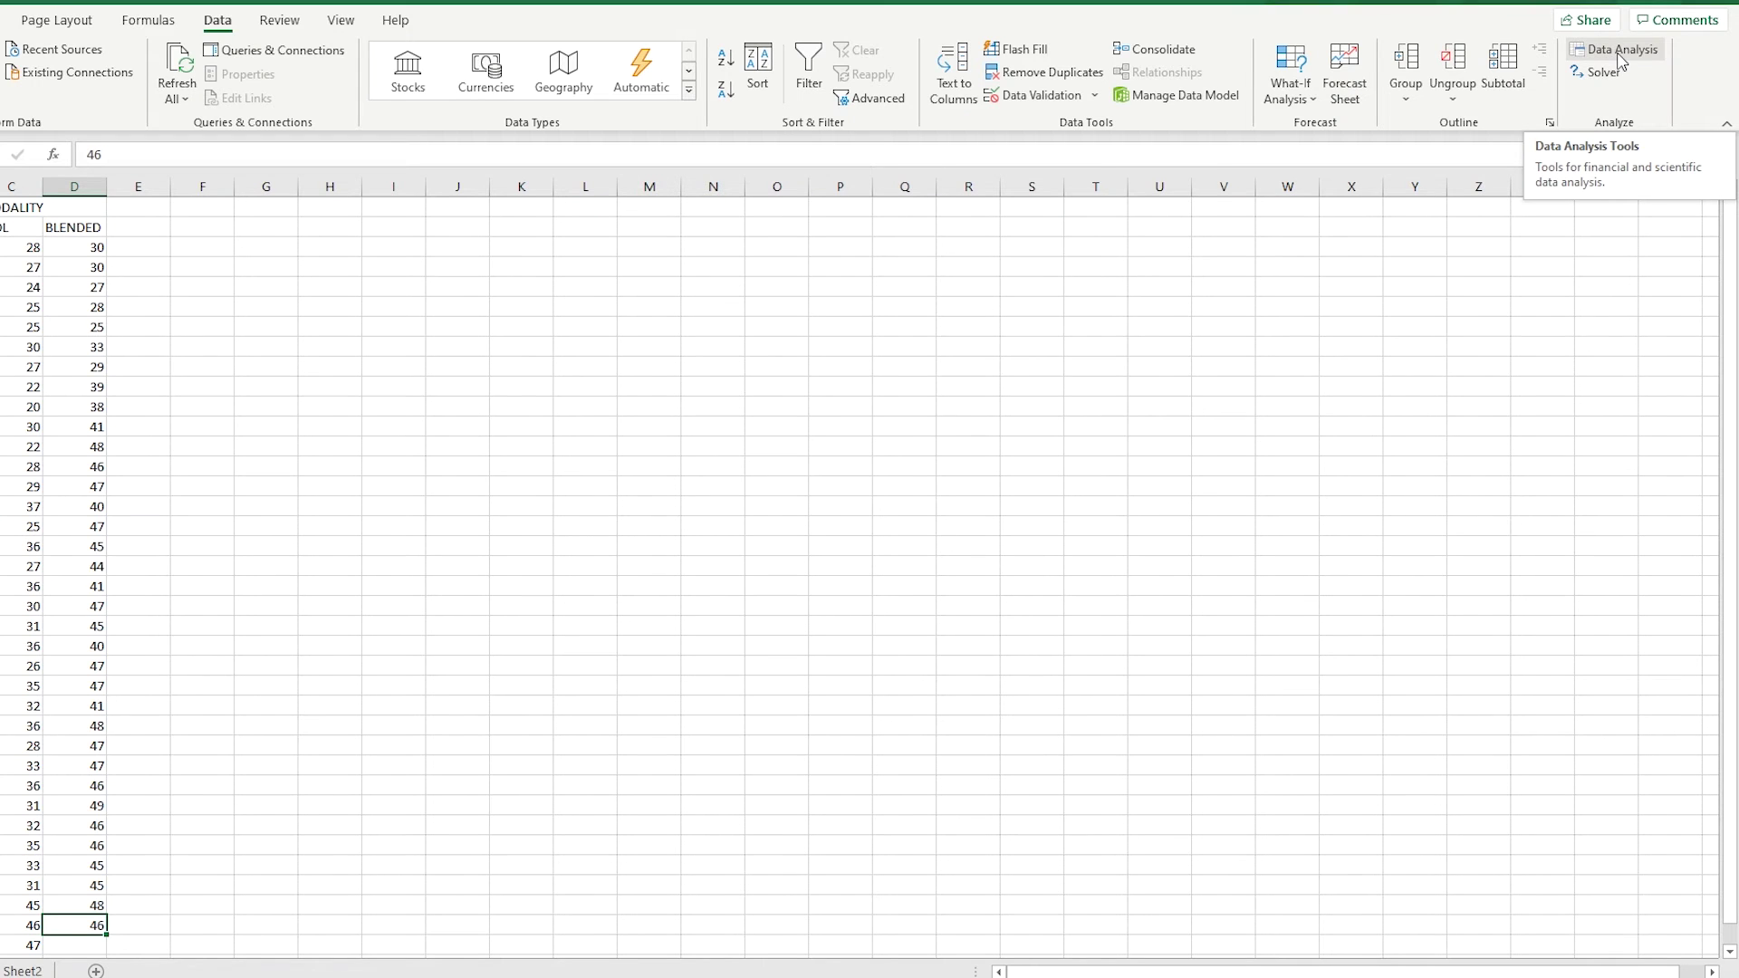
# - Start the Anova: Single Factor tool from the Data Analysis tools
pyautogui.click(1619, 53)
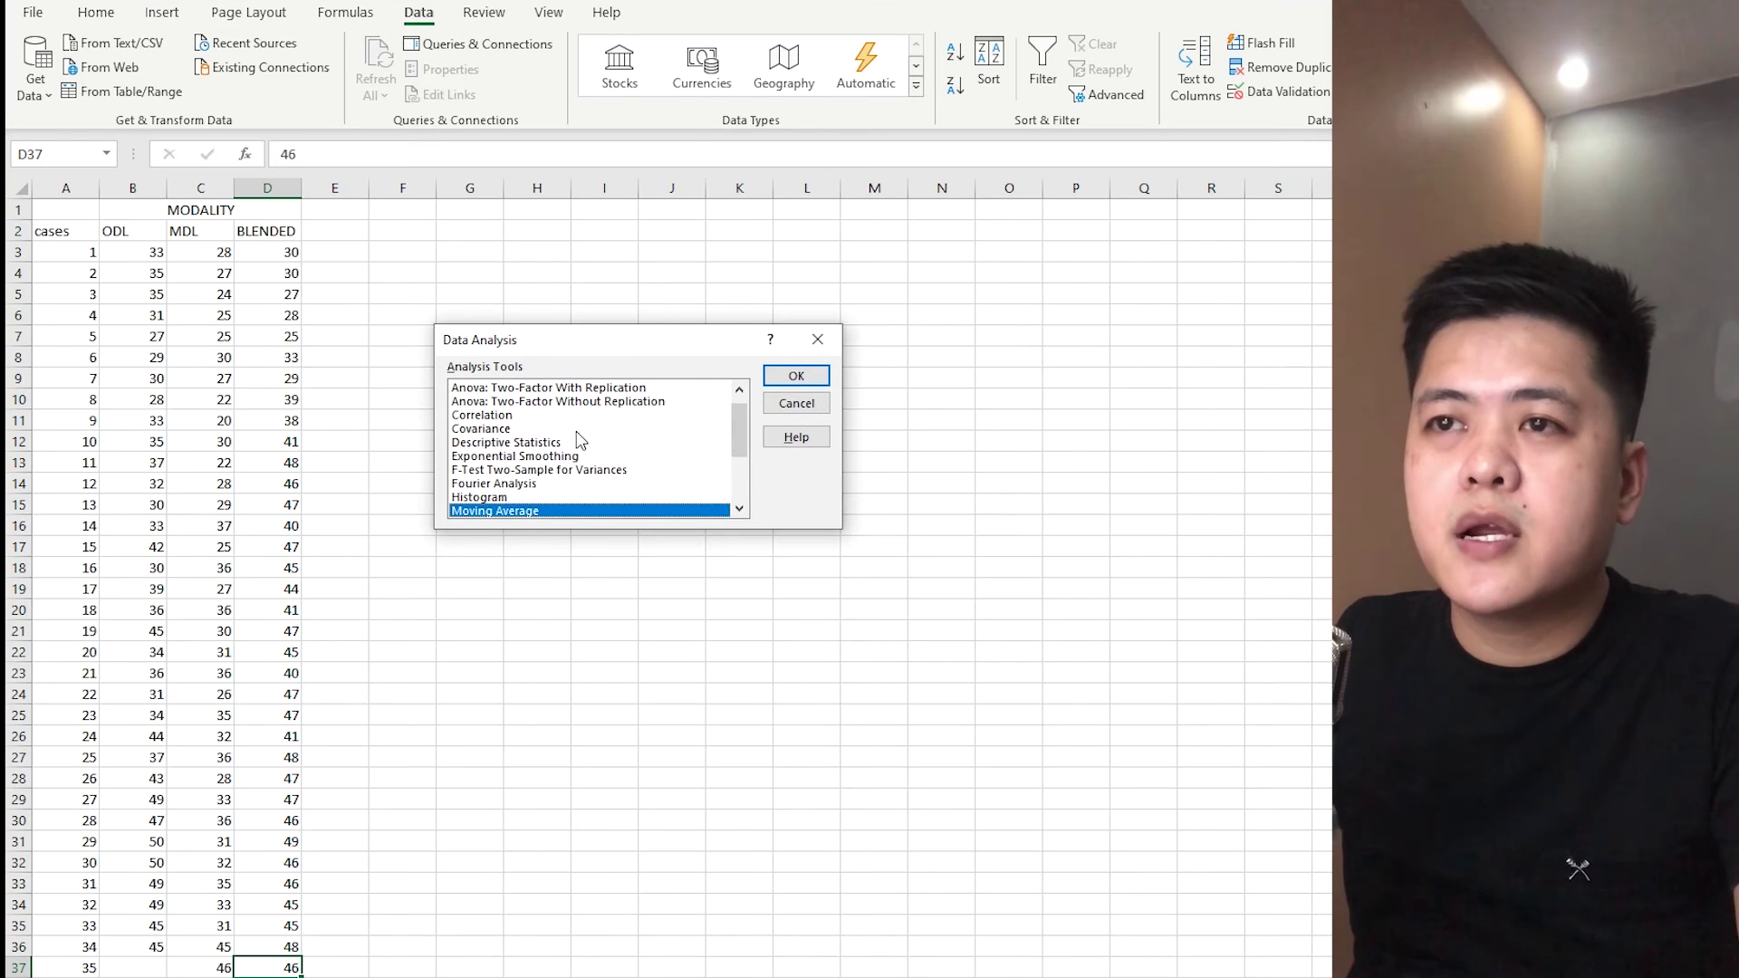
pyautogui.scroll(1, 574, 450)
pyautogui.scroll(-3, 577, 450)
pyautogui.scroll(3, 577, 451)
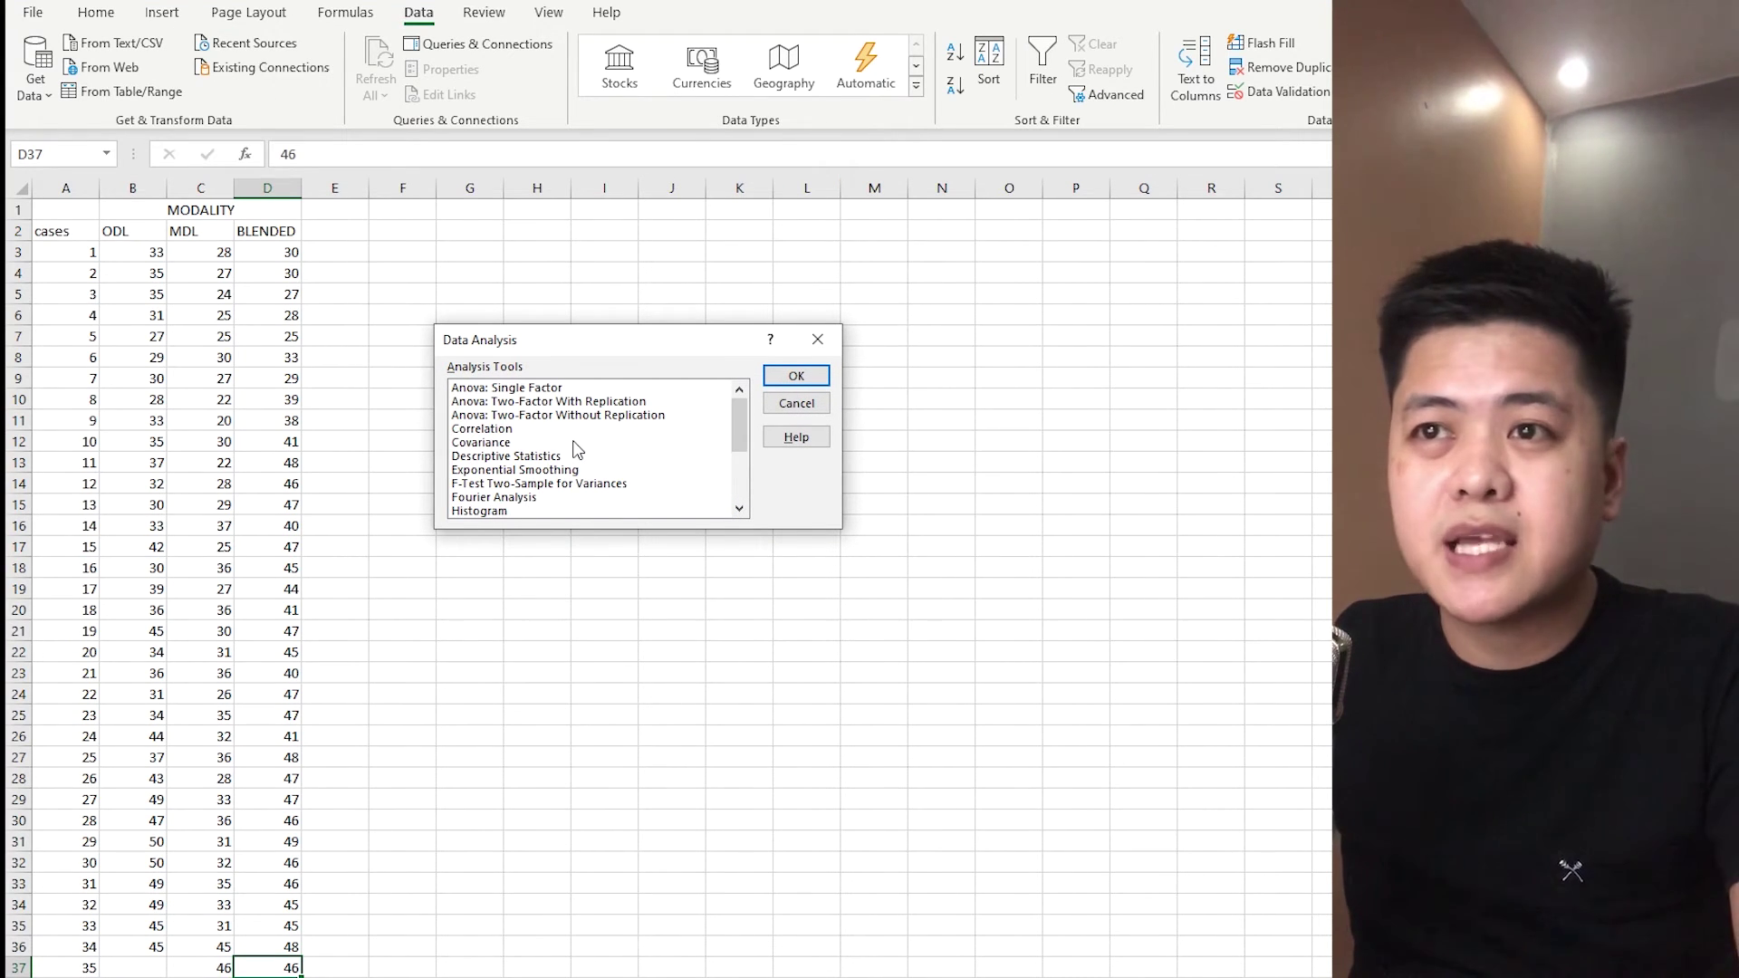
pyautogui.click(485, 391)
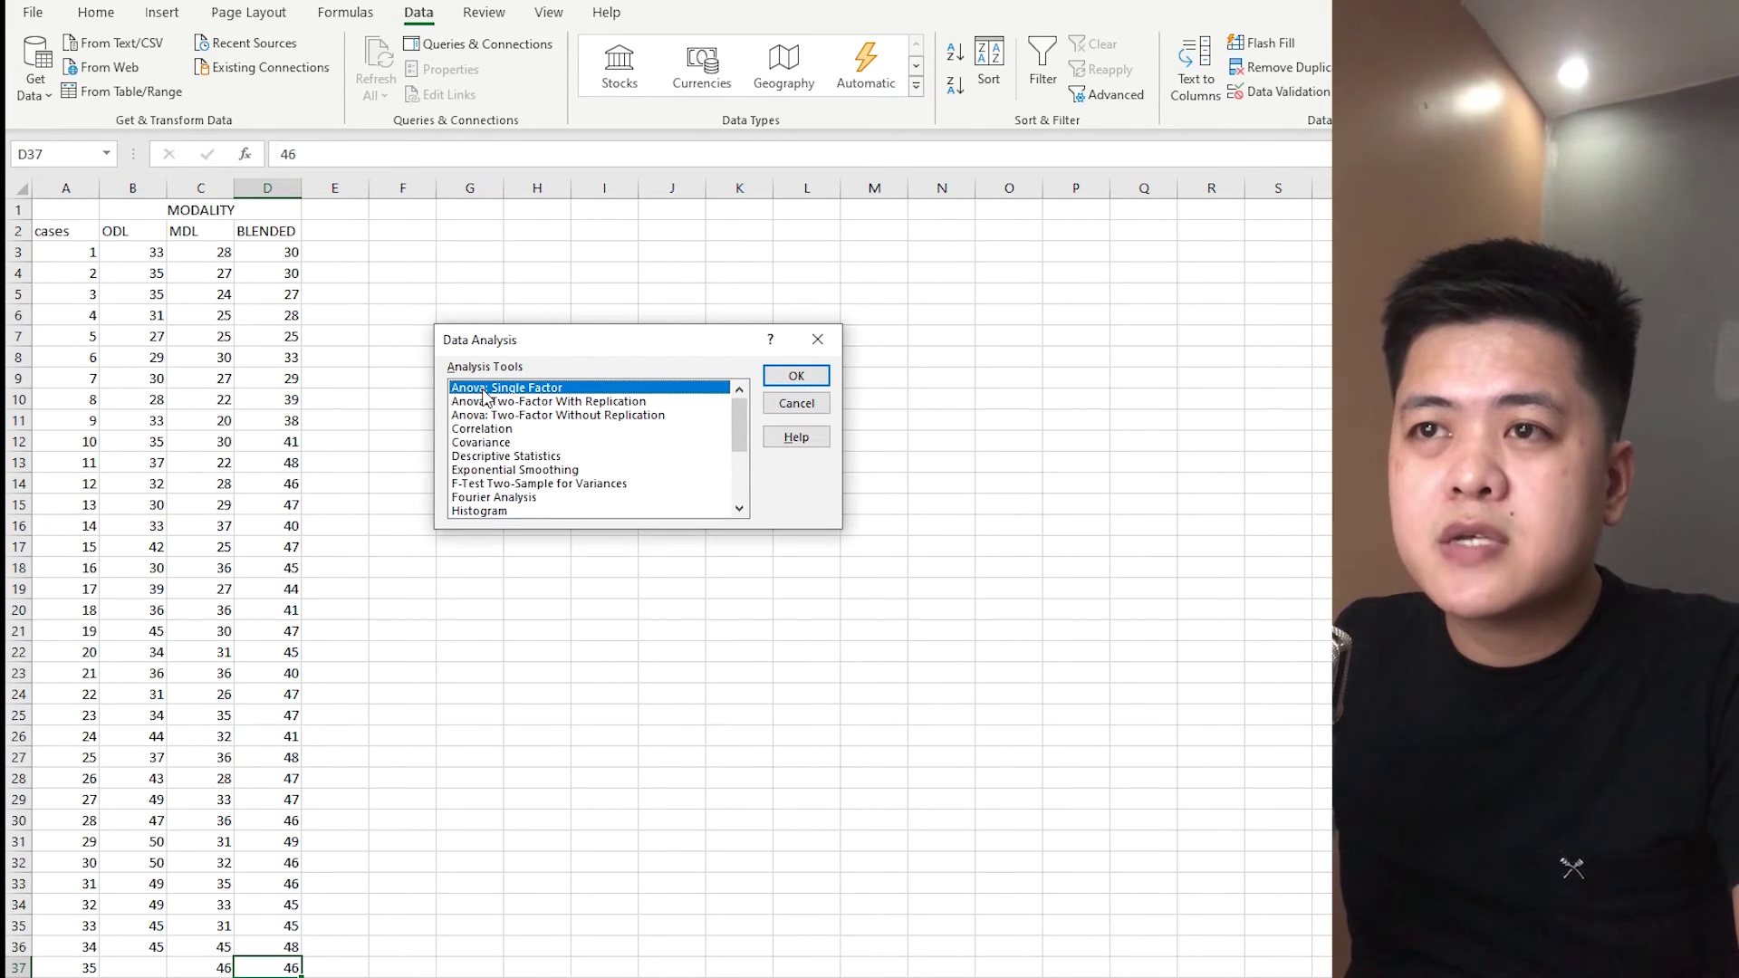
pyautogui.click(504, 401)
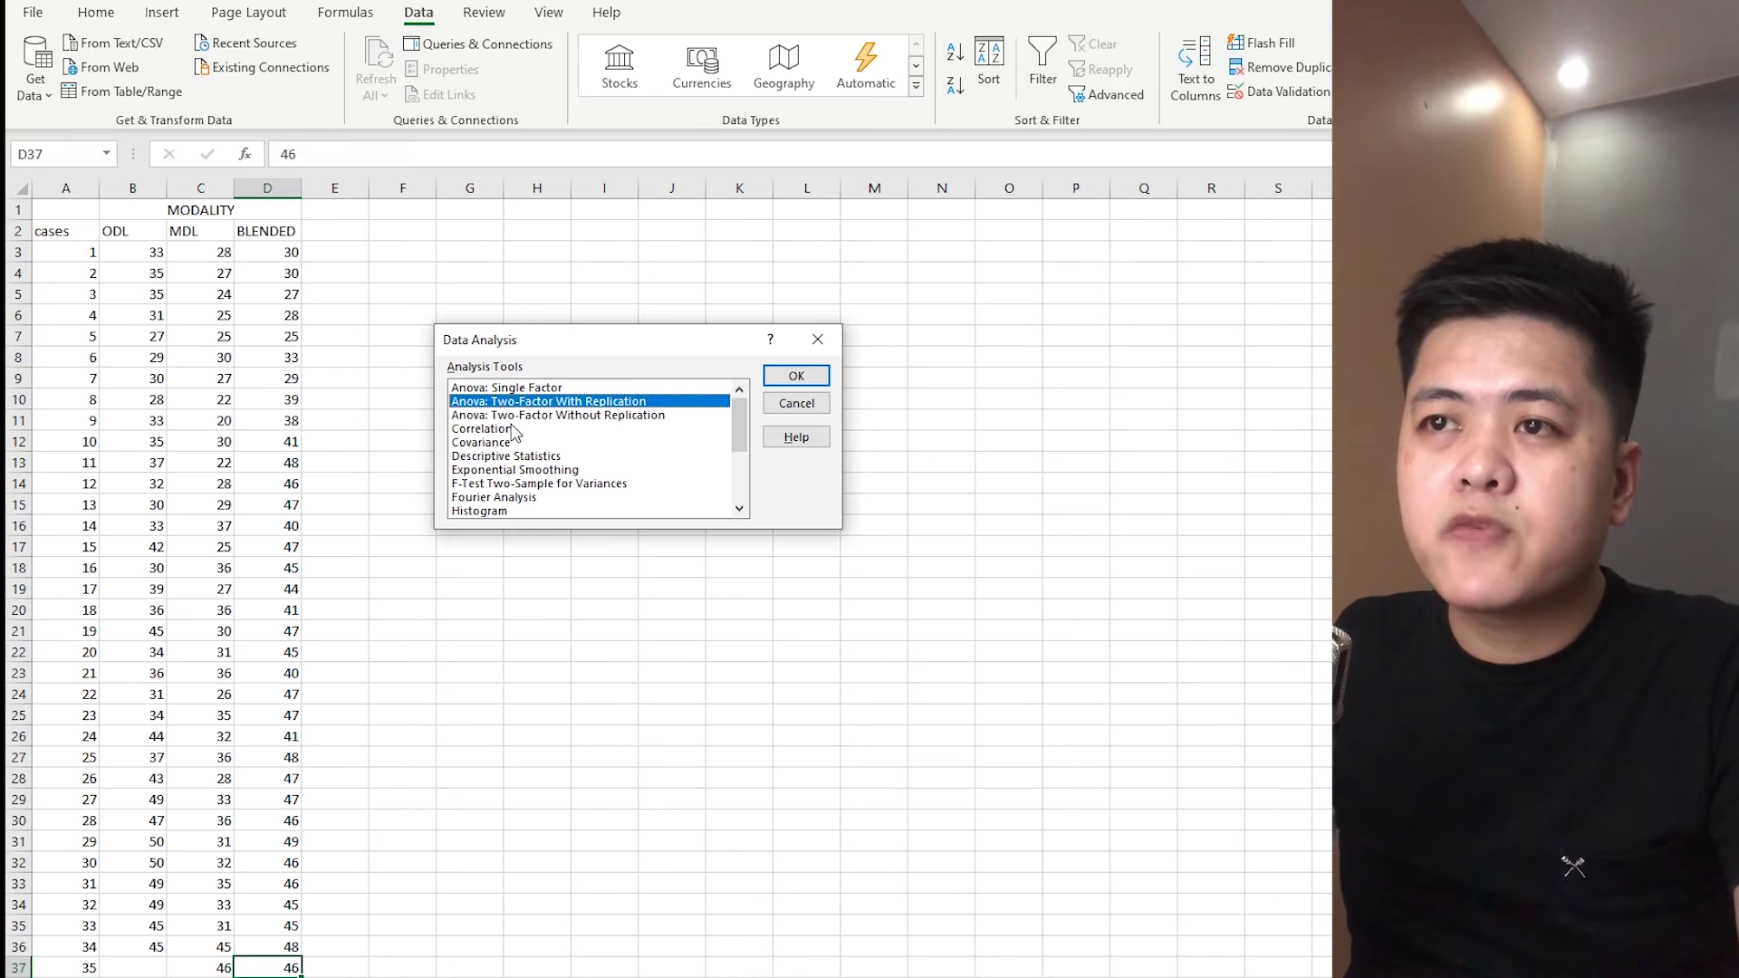
pyautogui.click(512, 415)
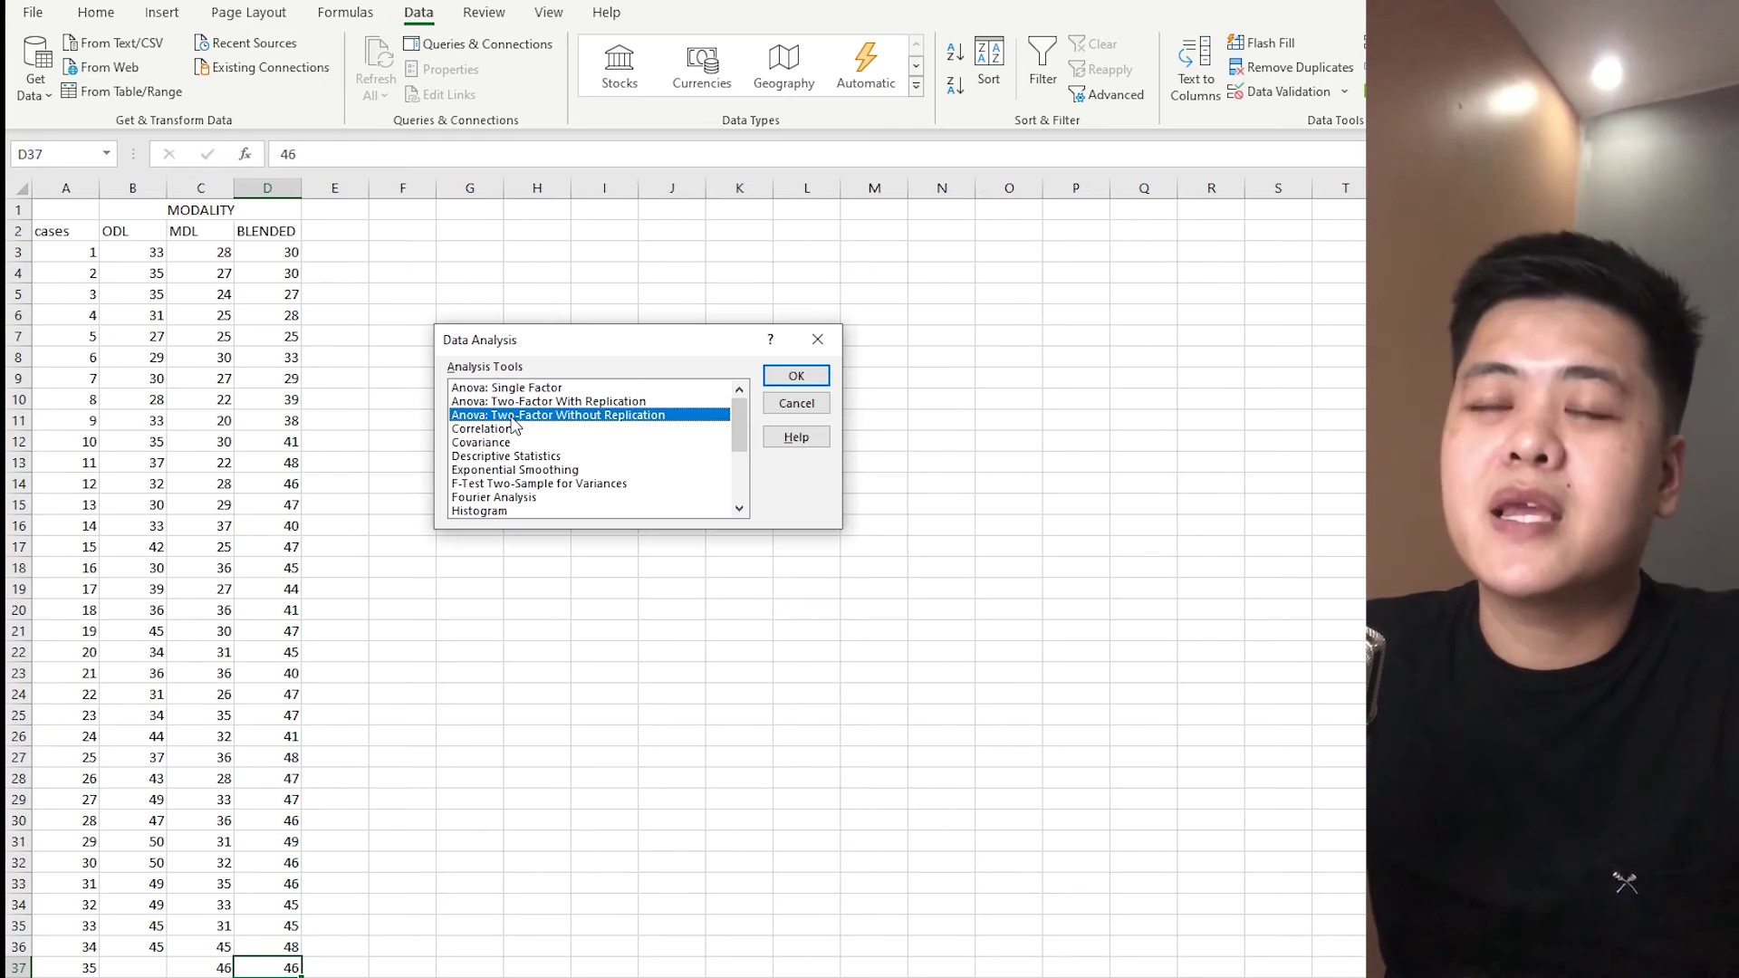
pyautogui.click(501, 388)
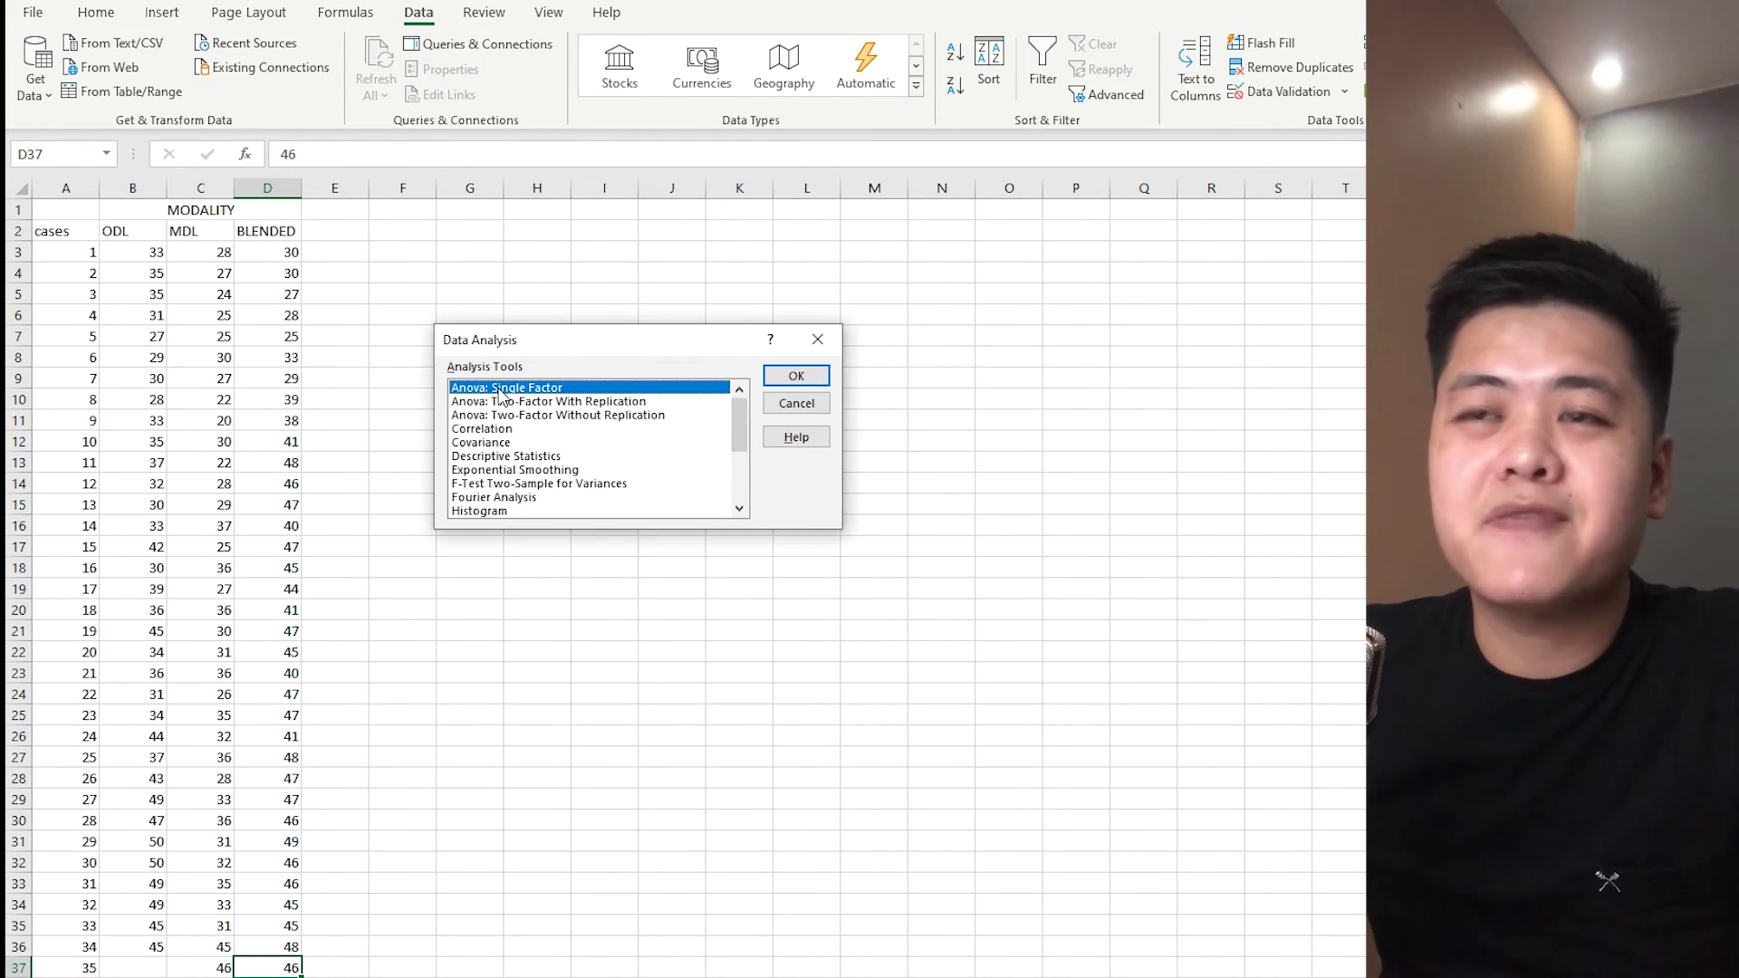
pyautogui.click(796, 376)
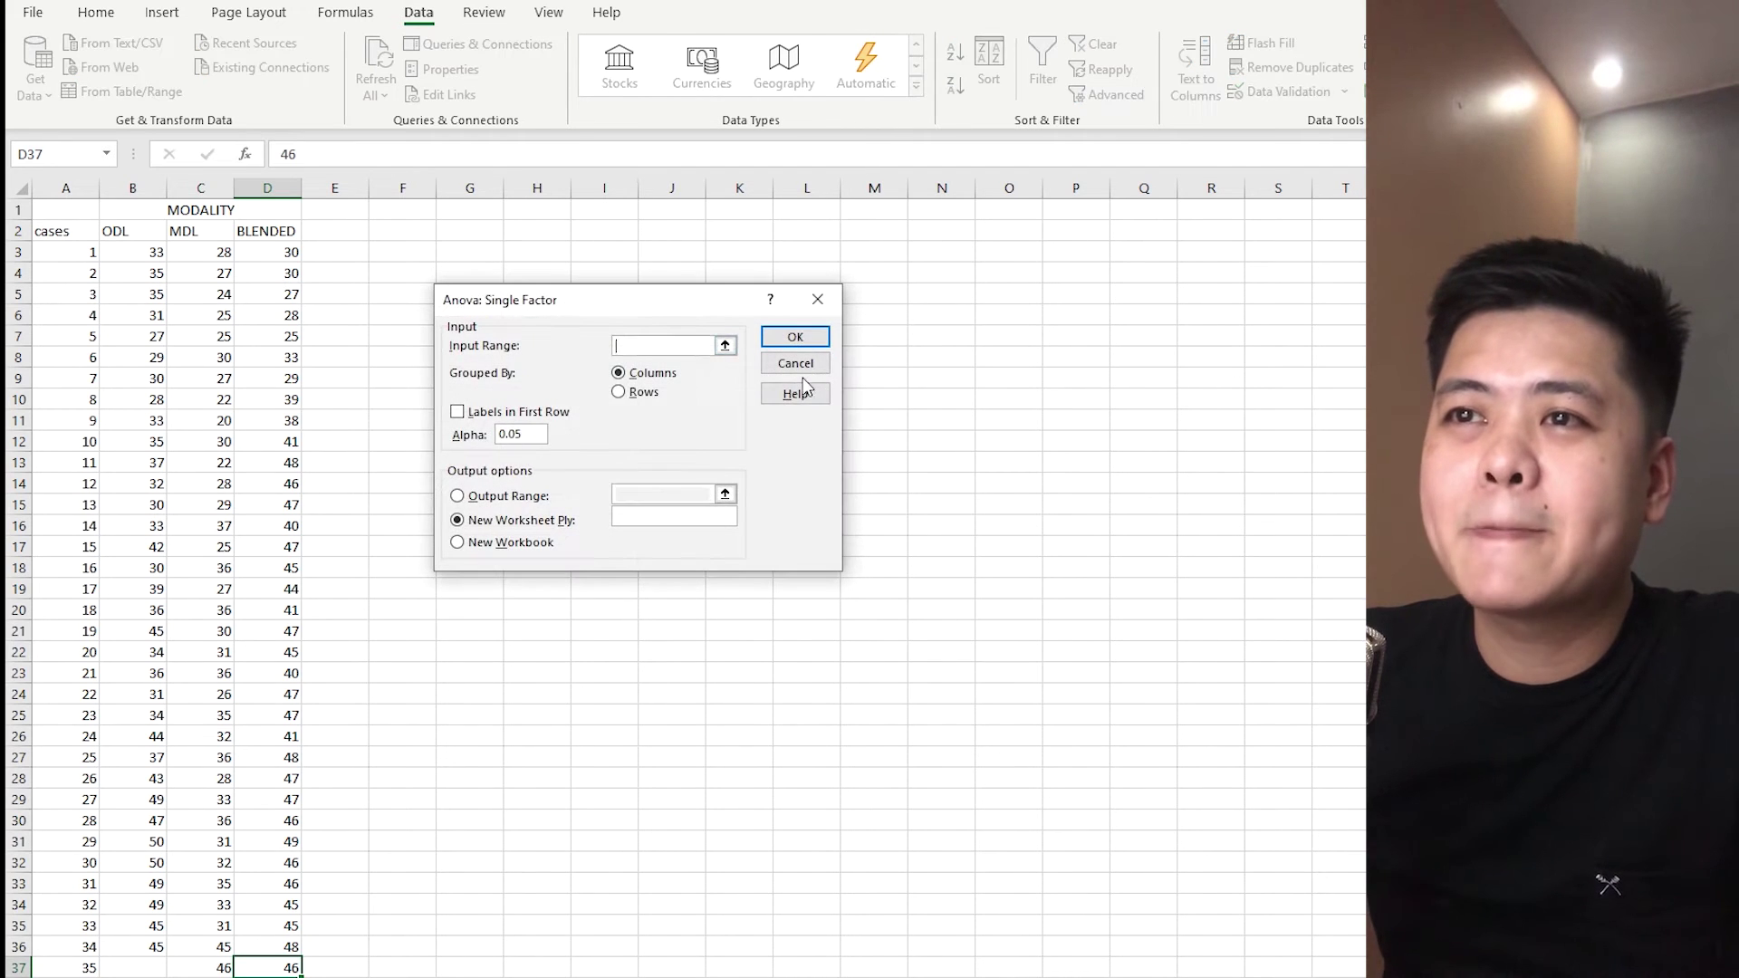
# - Set the ANOVA input range to $B$2:$D$39 and treat the first row as labels
pyautogui.moveTo(645, 307); pyautogui.dragTo(622, 288)
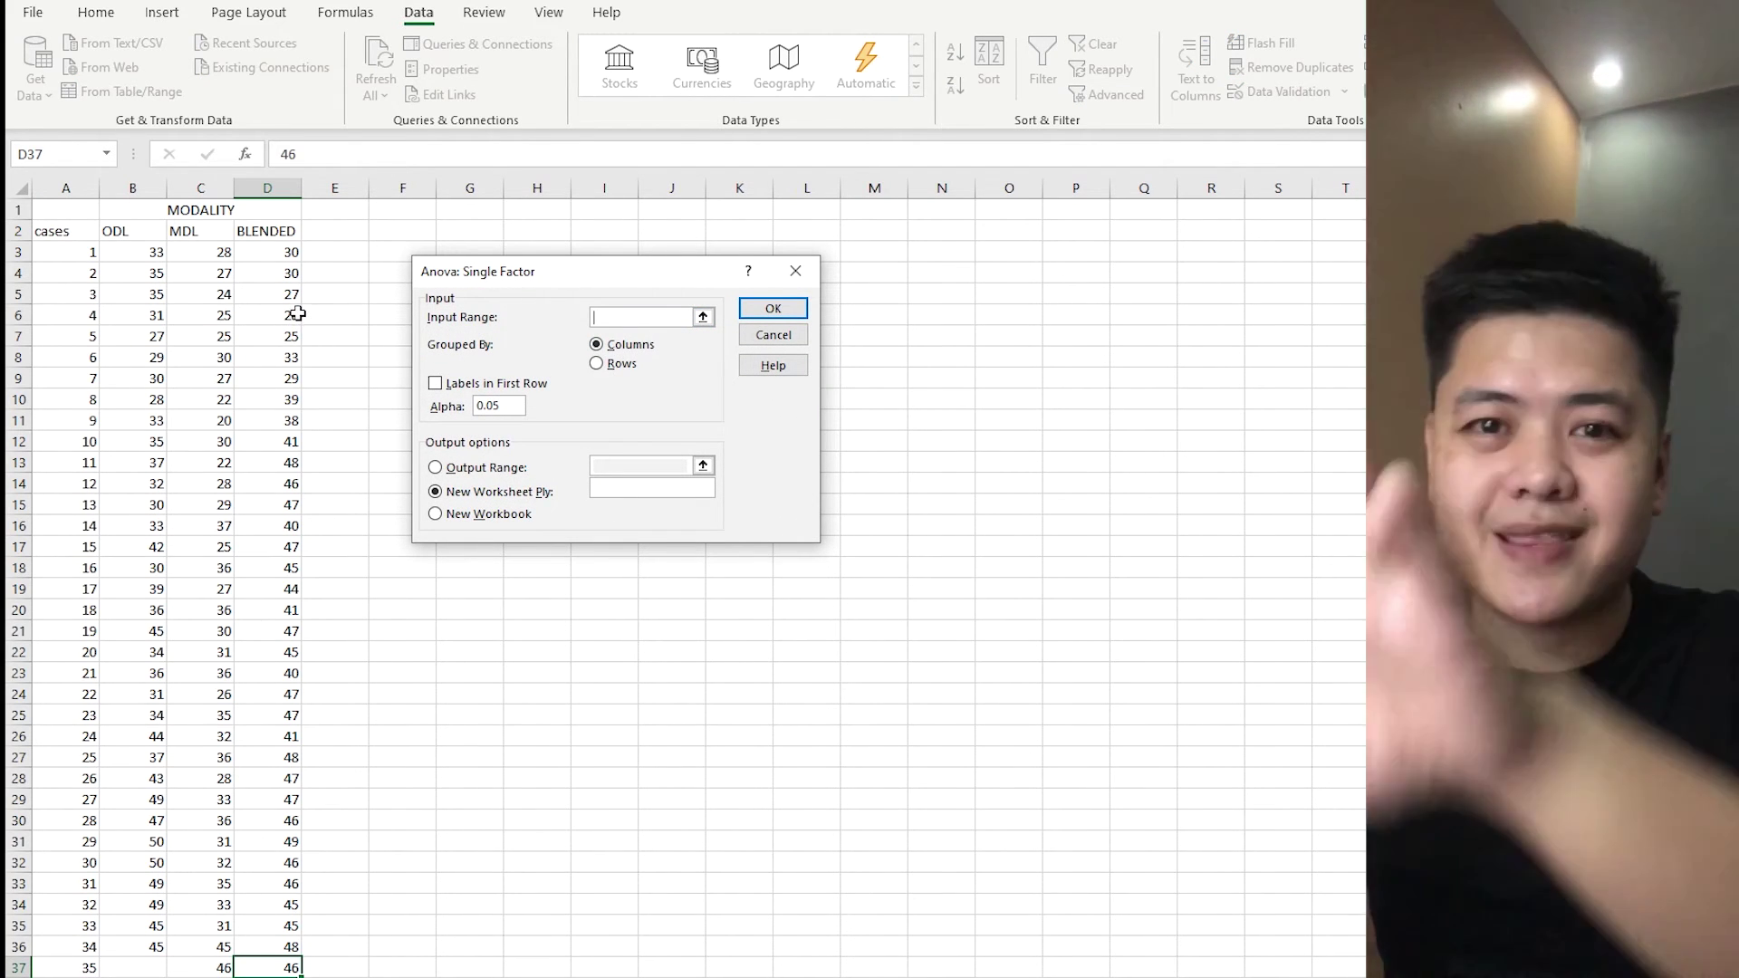
pyautogui.moveTo(109, 232); pyautogui.dragTo(281, 968)
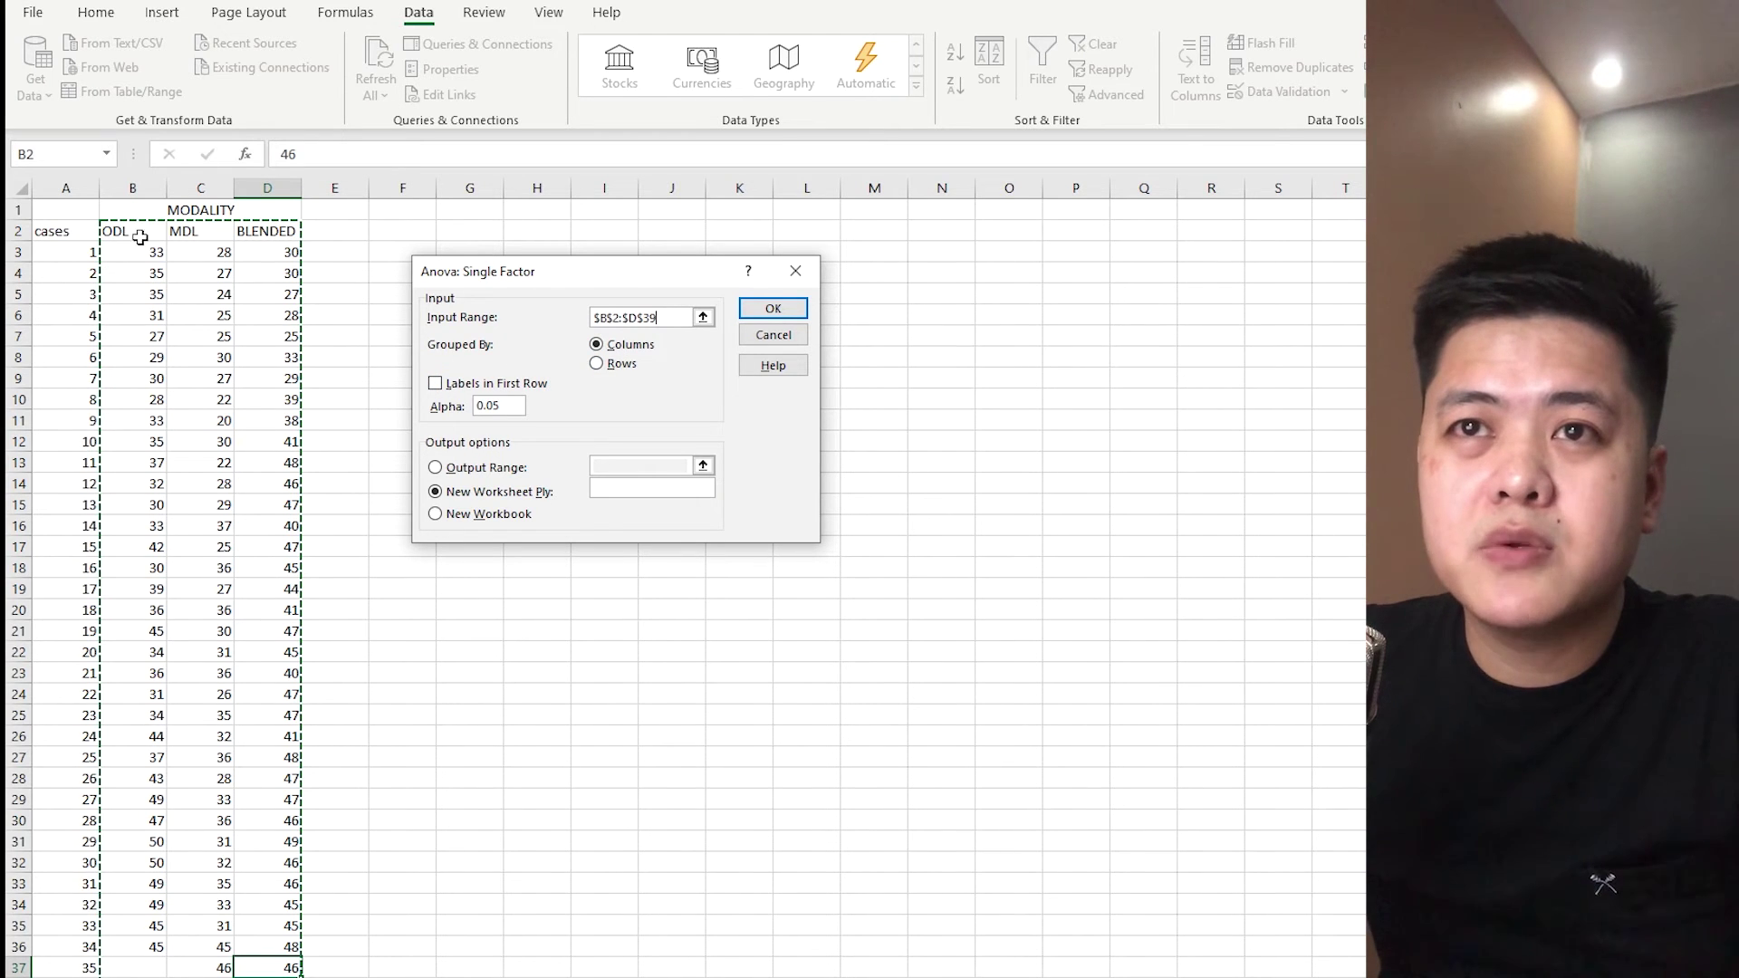
pyautogui.click(435, 384)
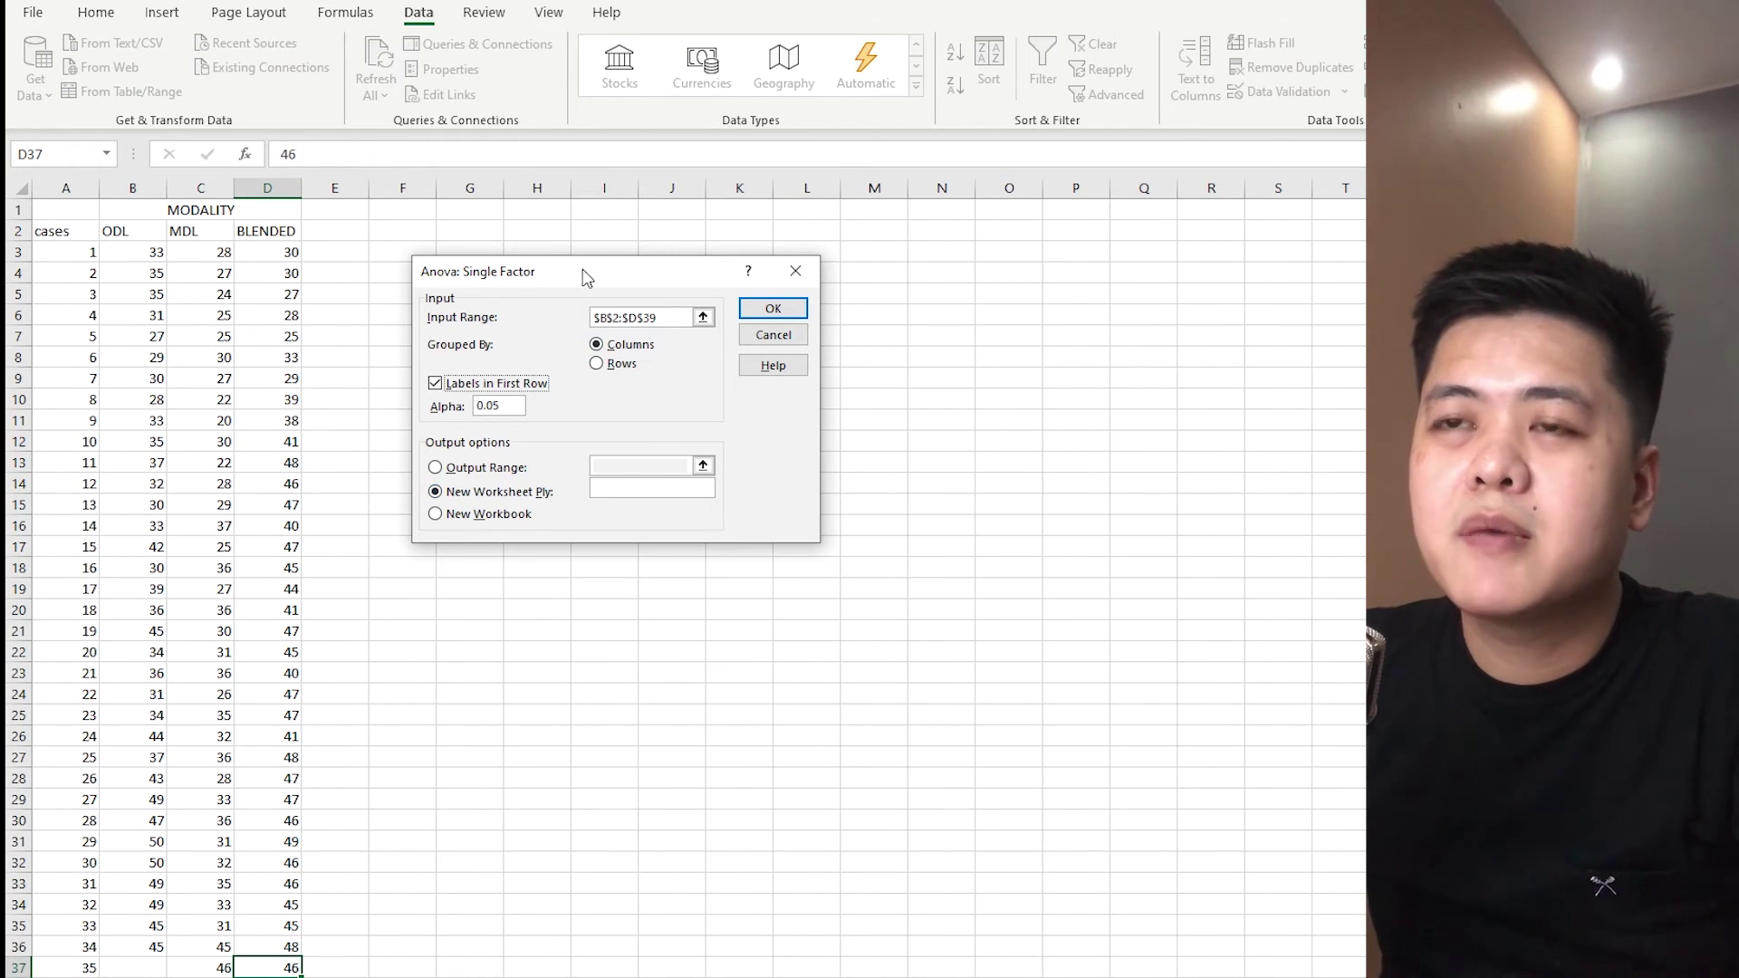
# - Set the ANOVA output range to start at cell G3 on the current sheet and run the analysis
pyautogui.moveTo(583, 272); pyautogui.dragTo(815, 299)
pyautogui.click(668, 494)
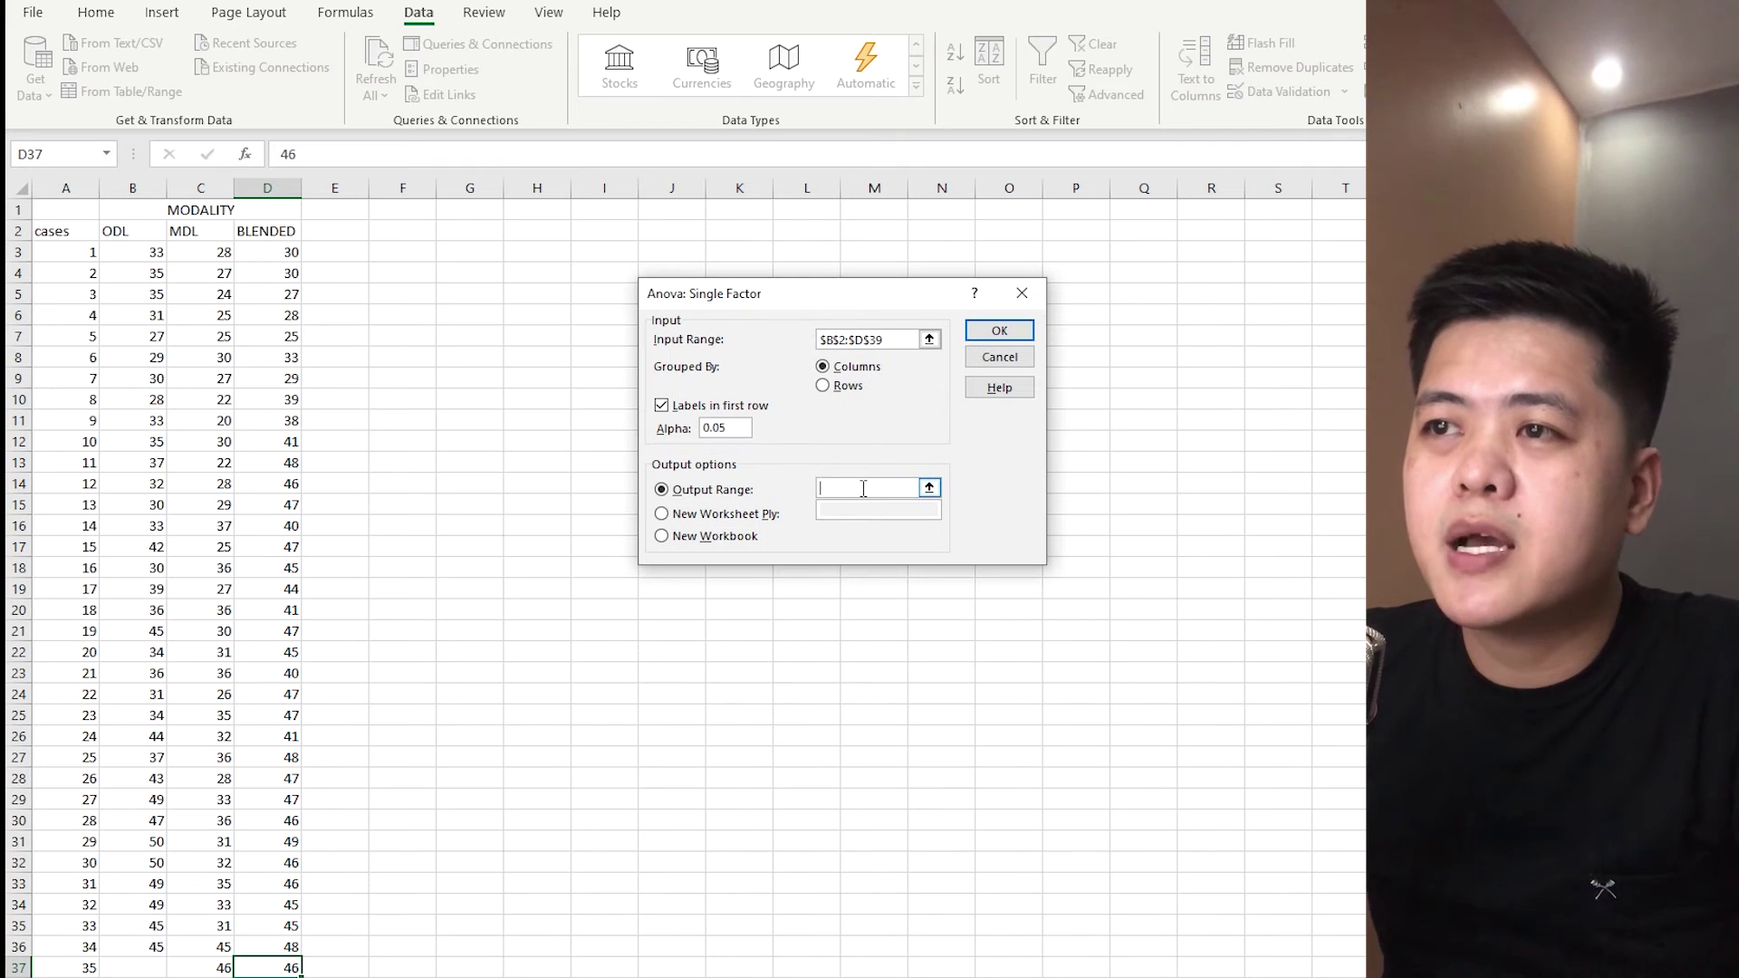
pyautogui.click(471, 252)
pyautogui.click(1006, 330)
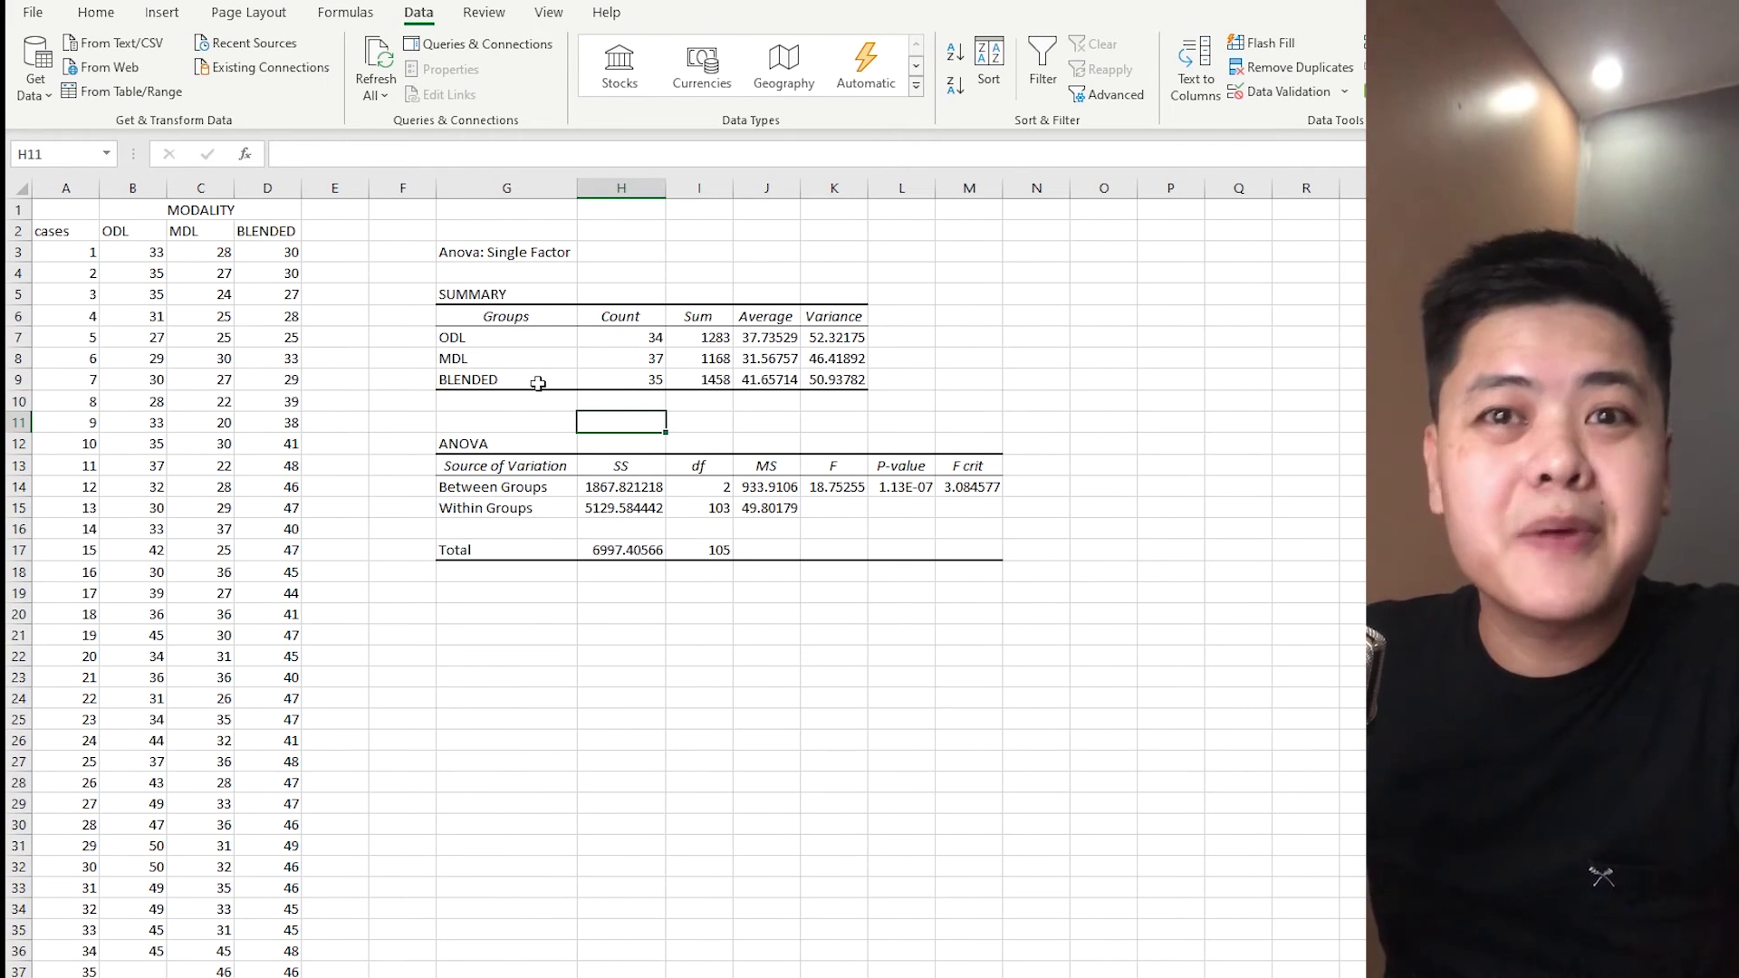
# - Examine the group averages and variances in the SUMMARY table and the F, P-value and F crit results in the ANOVA table
pyautogui.click(509, 320)
pyautogui.moveTo(501, 297); pyautogui.dragTo(835, 371)
pyautogui.click(785, 345)
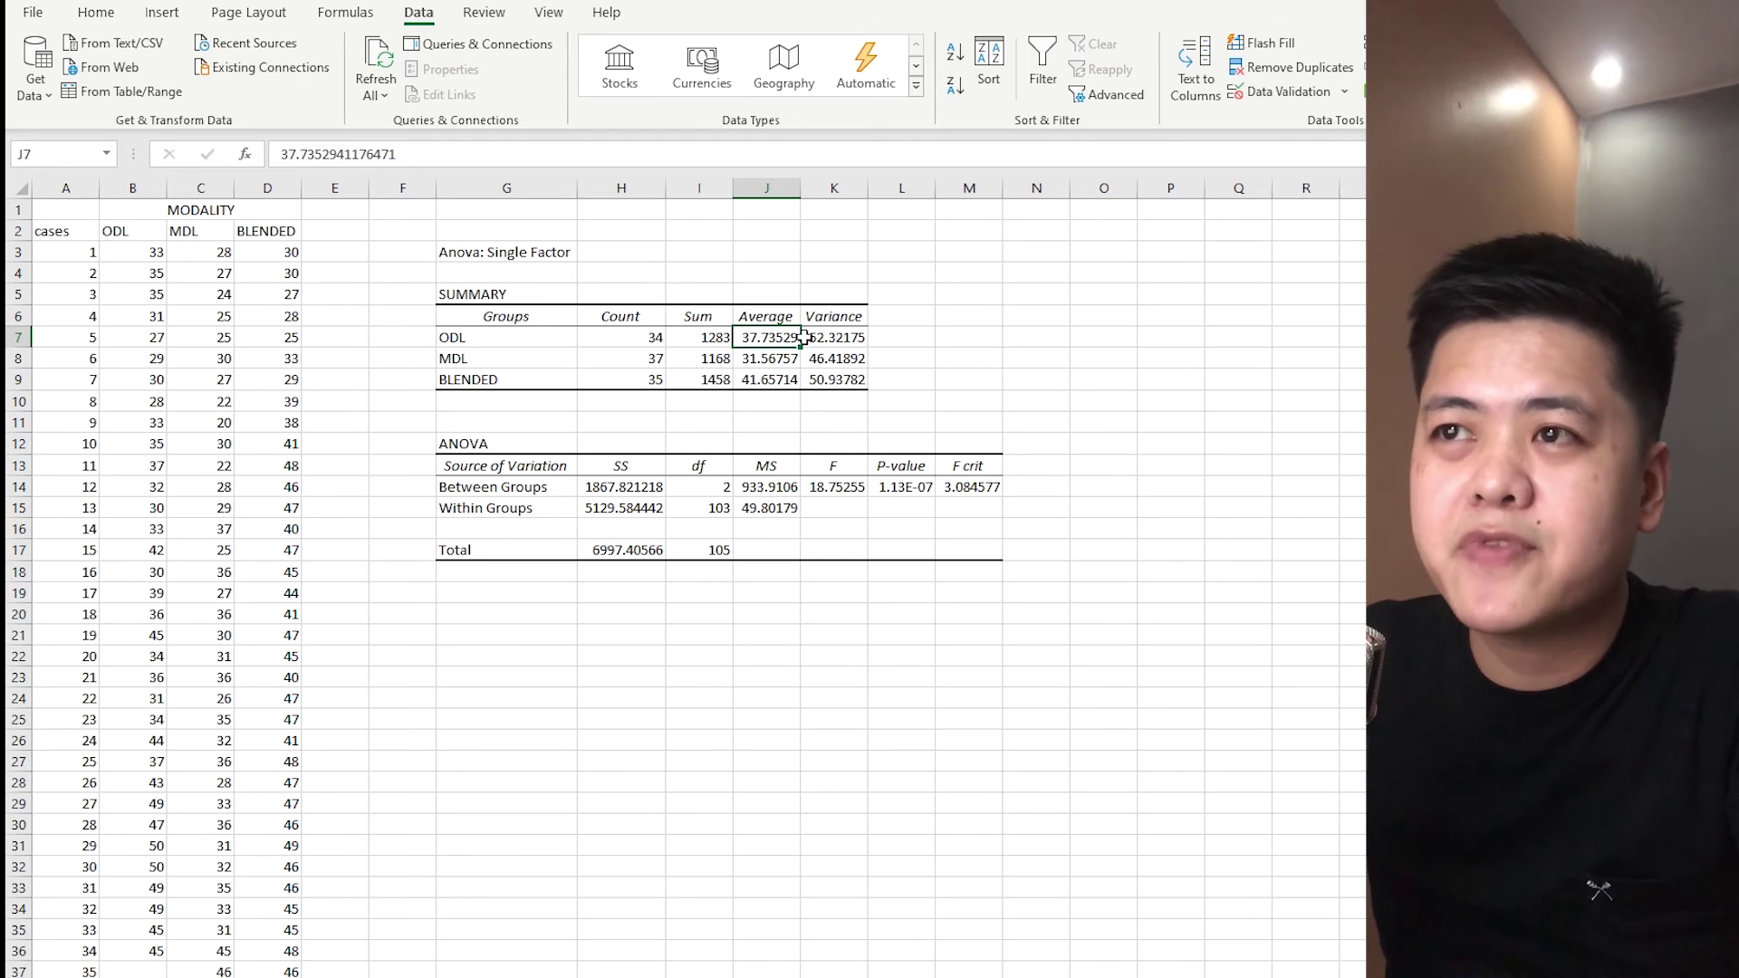
pyautogui.click(781, 364)
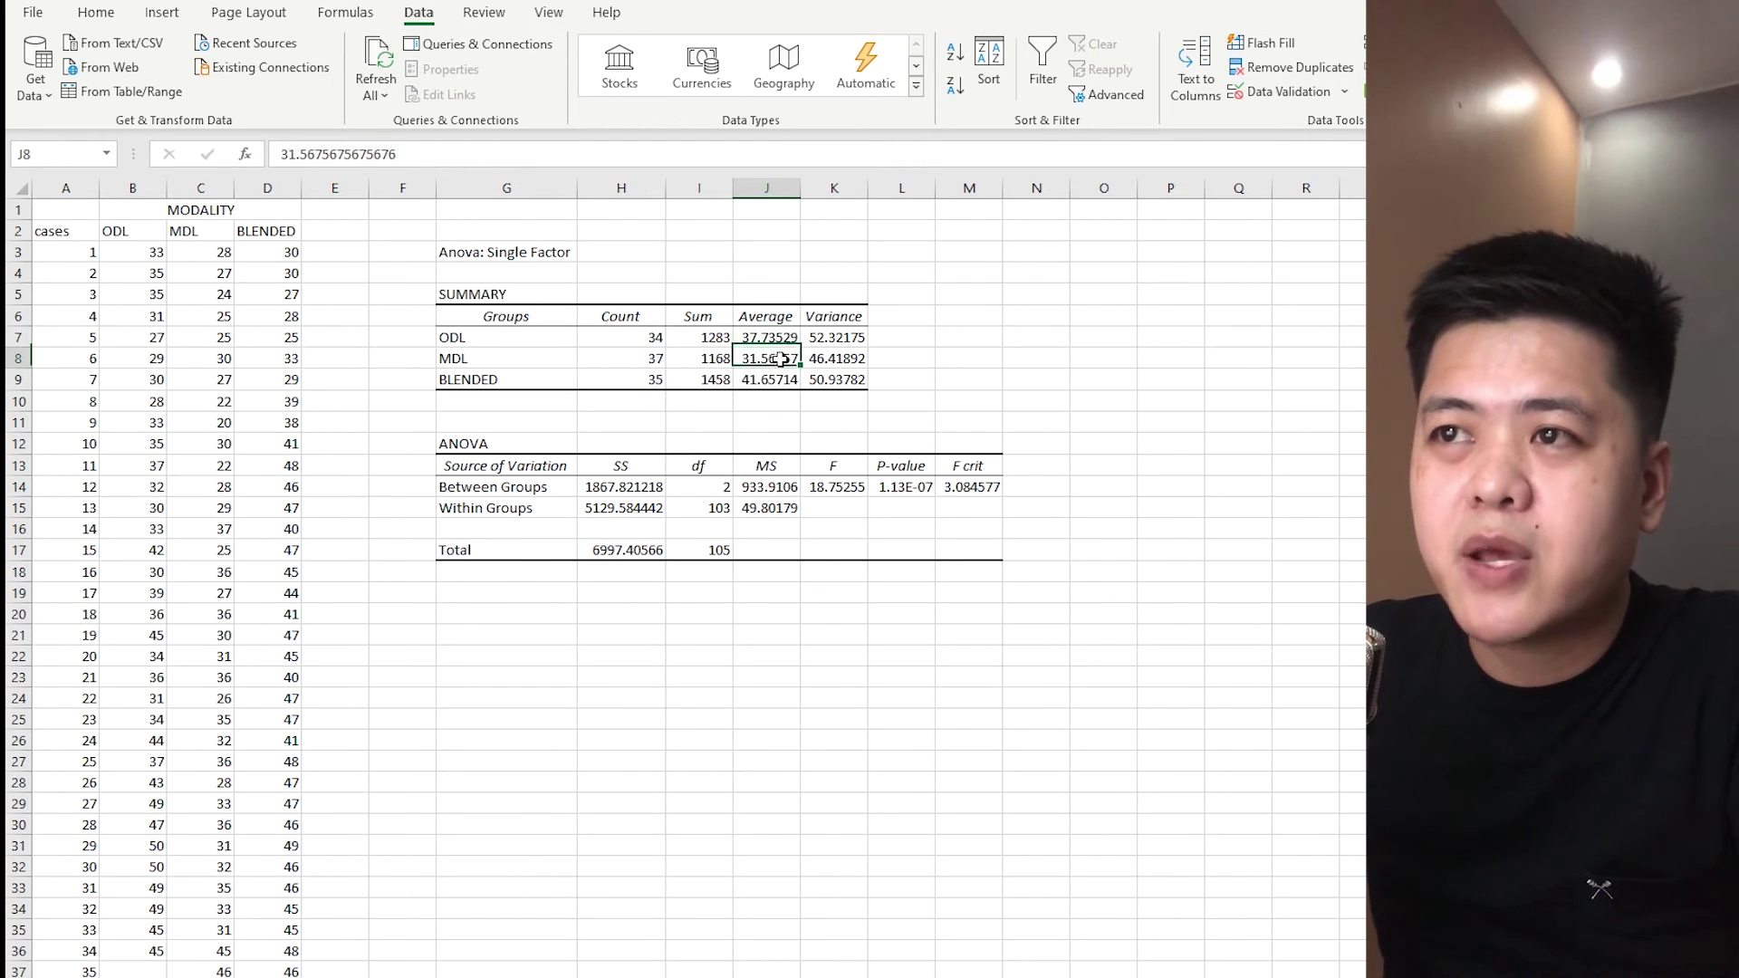
pyautogui.moveTo(834, 338); pyautogui.dragTo(844, 382)
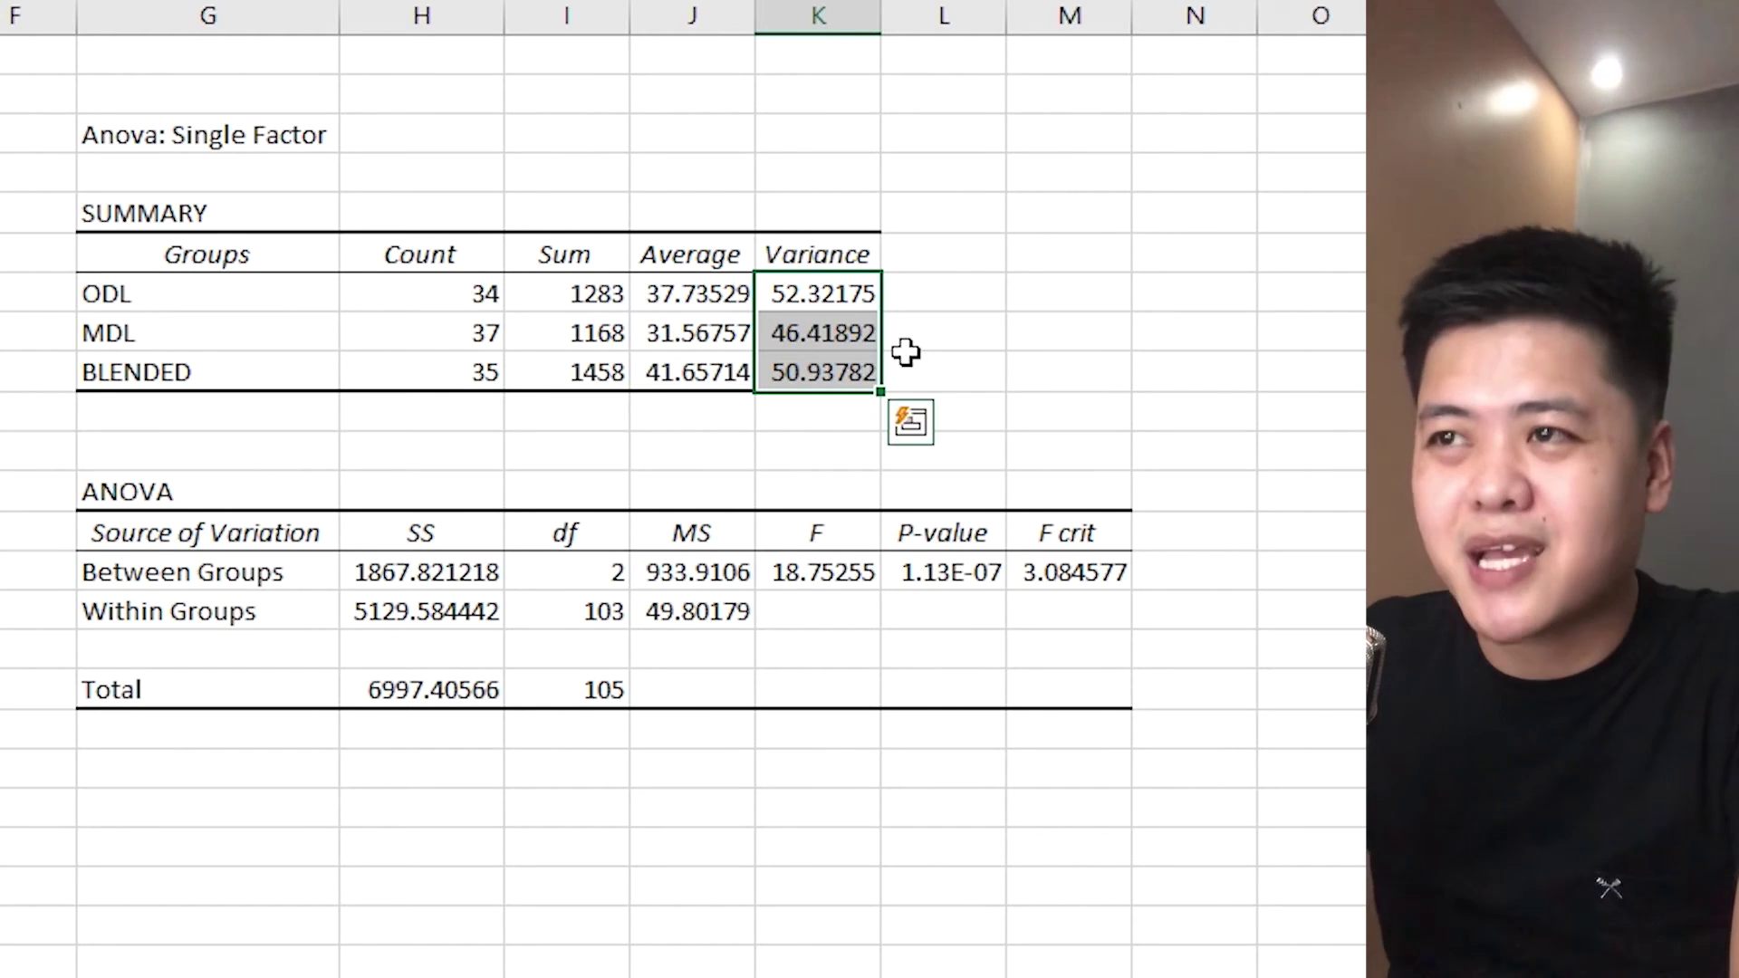
pyautogui.click(905, 291)
pyautogui.scroll(-3, 679, 507)
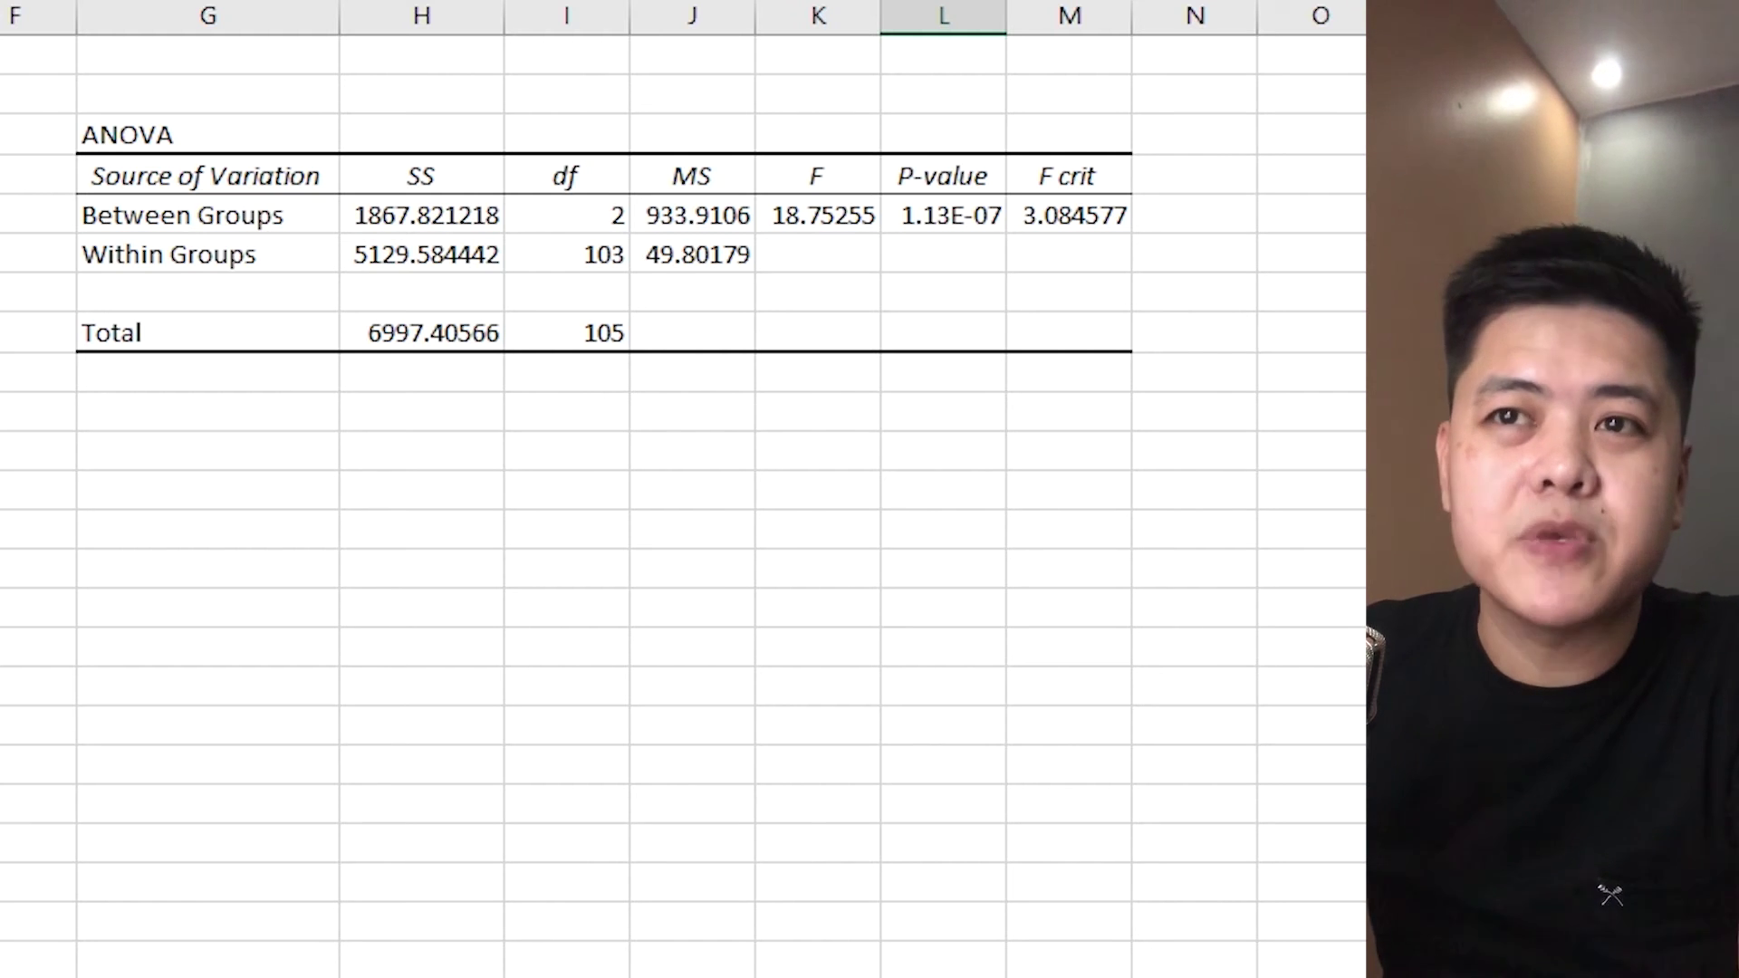
pyautogui.scroll(2, 684, 498)
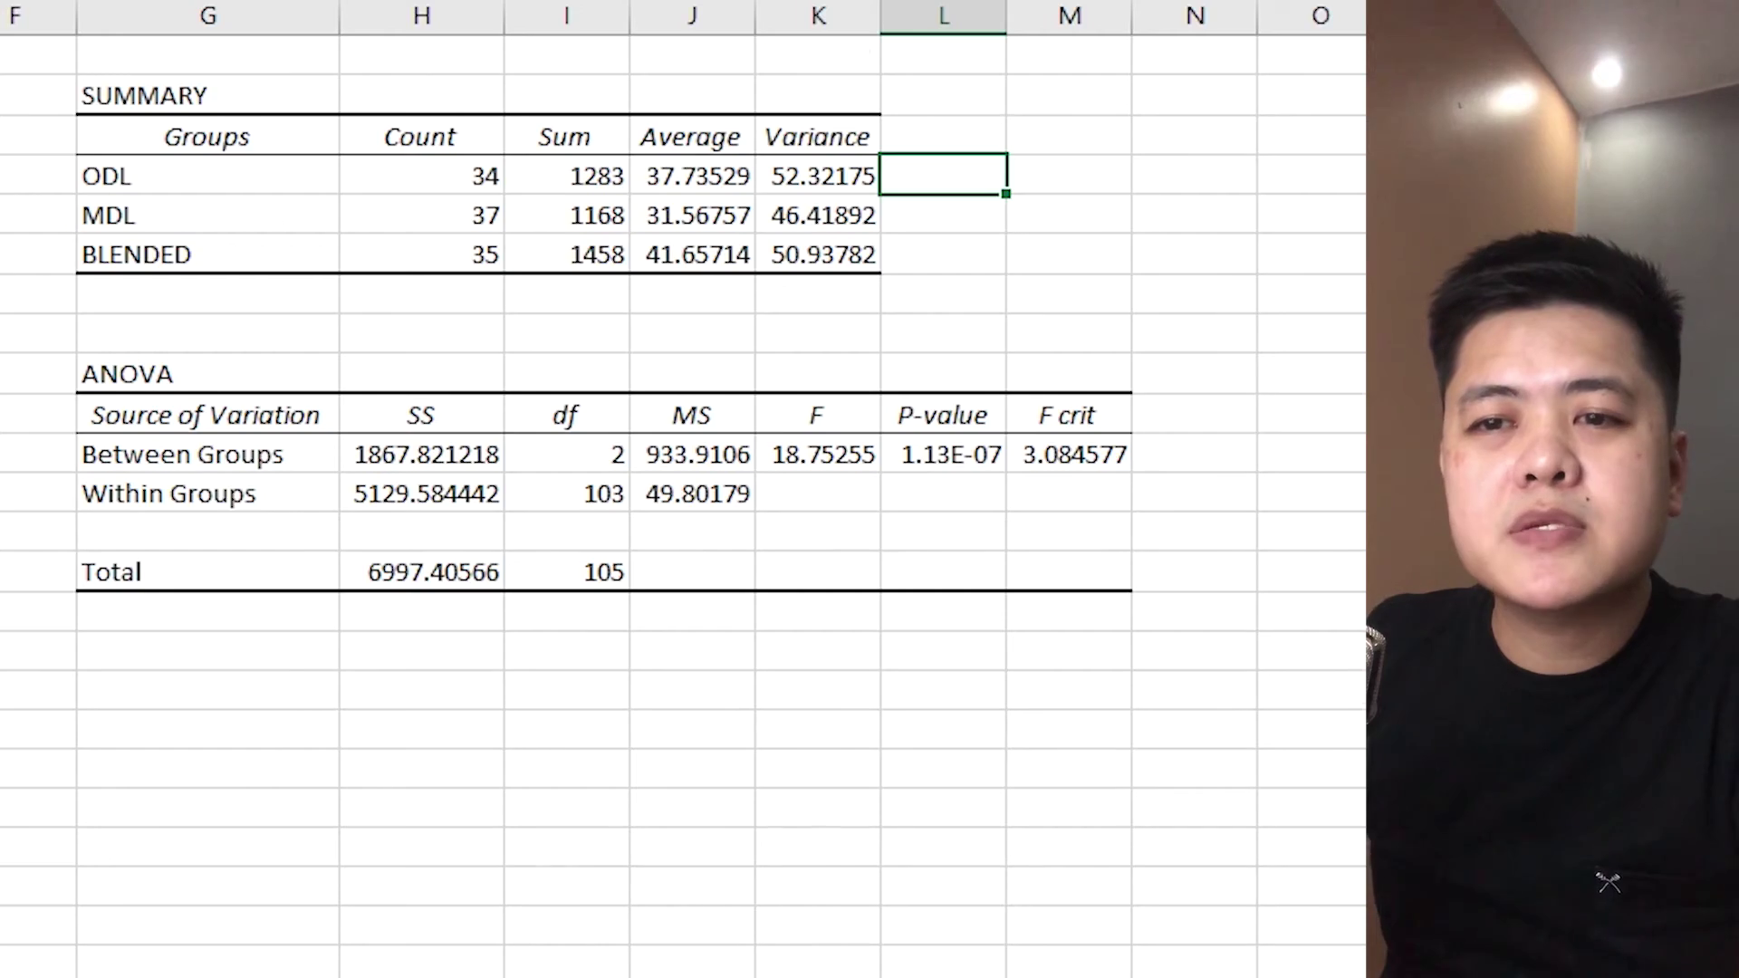
pyautogui.scroll(-2, 684, 499)
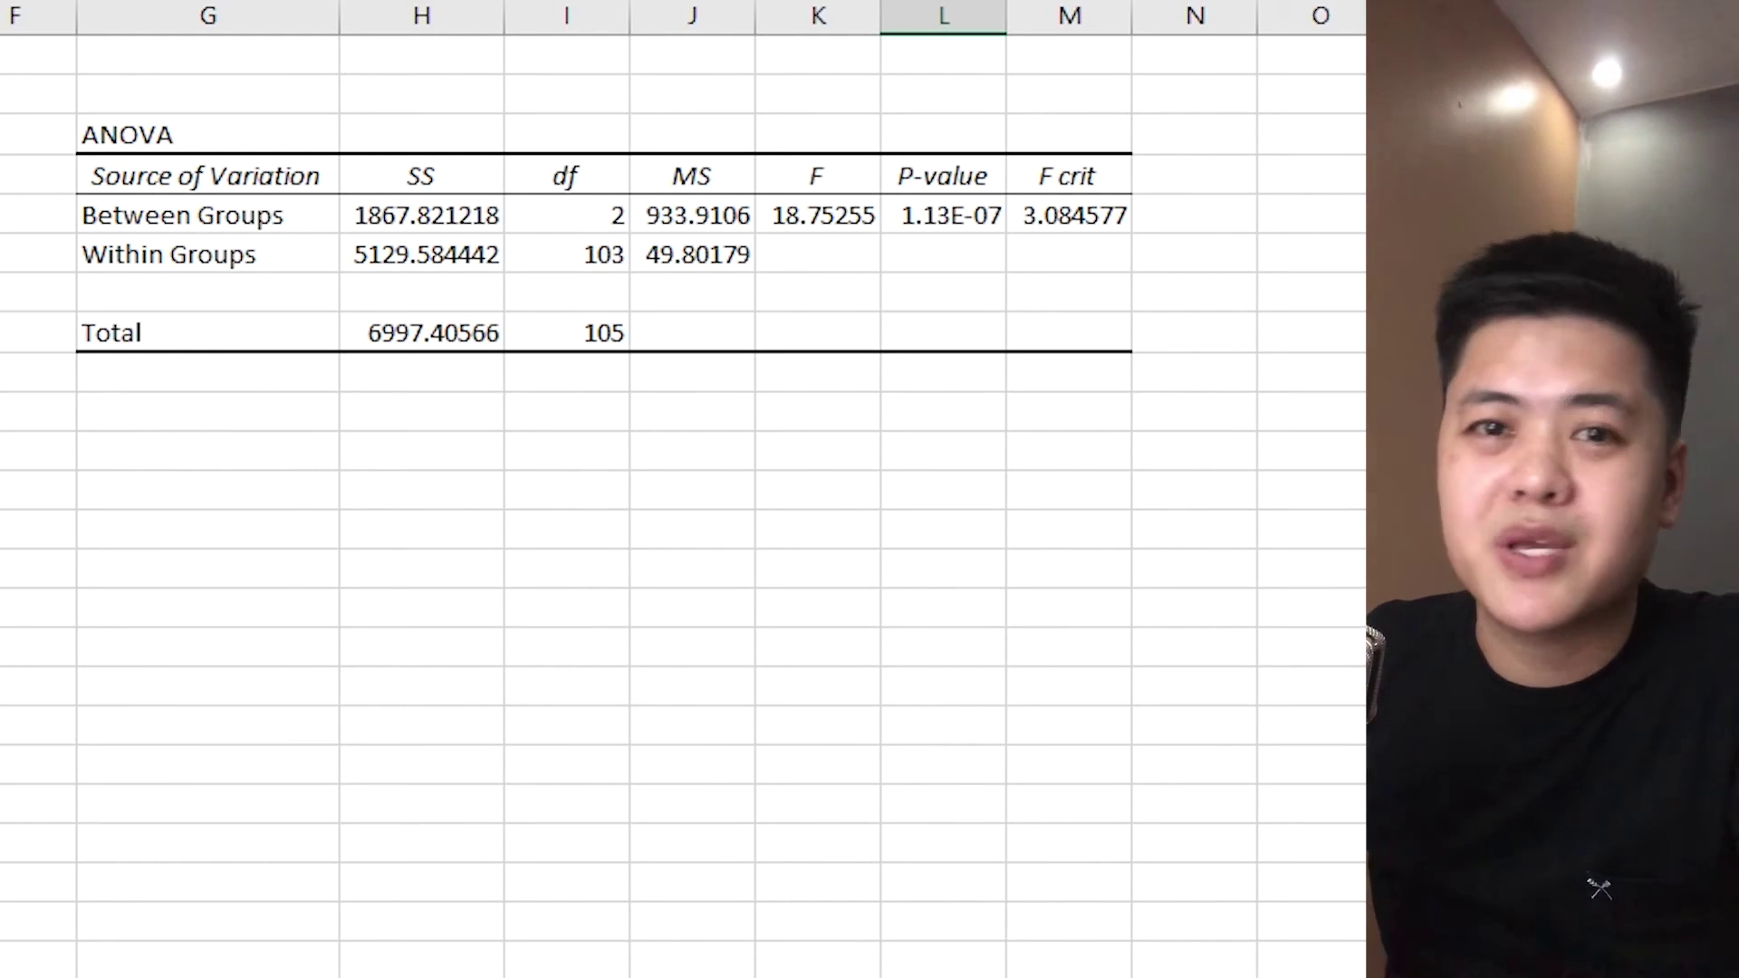
# - Examine the ANOVA table's two sources of variation, Between Groups and Within Groups
pyautogui.scroll(3, 634, 489)
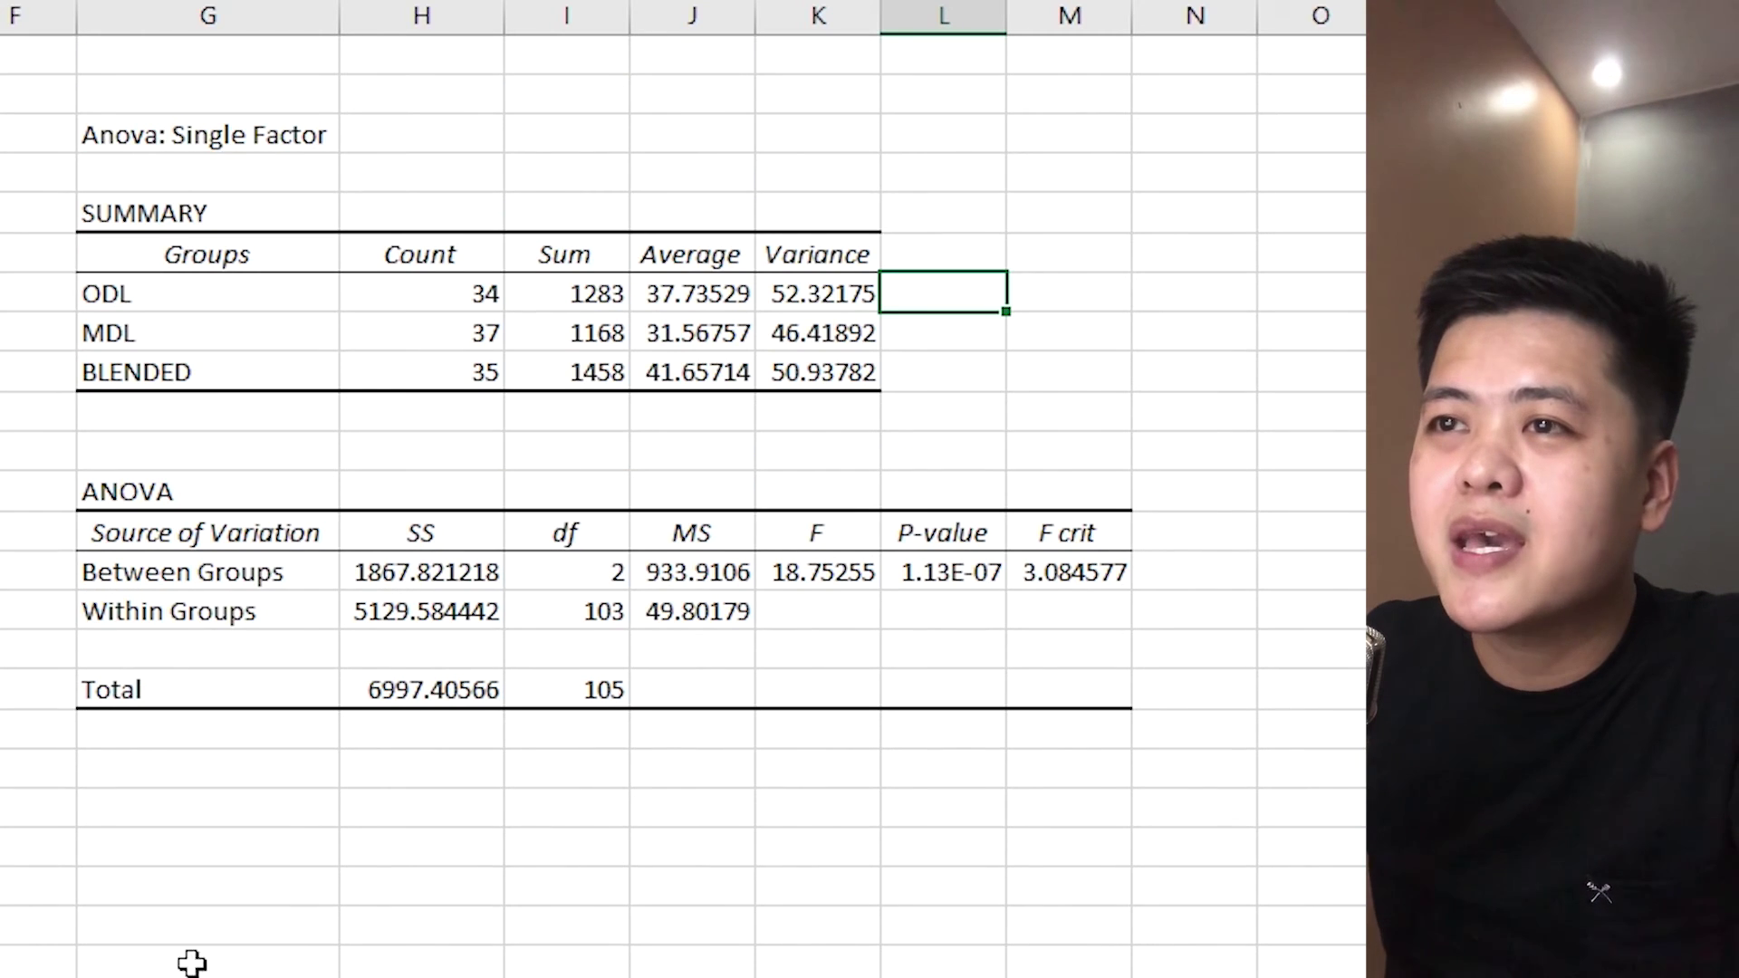
pyautogui.moveTo(128, 494); pyautogui.dragTo(1060, 680)
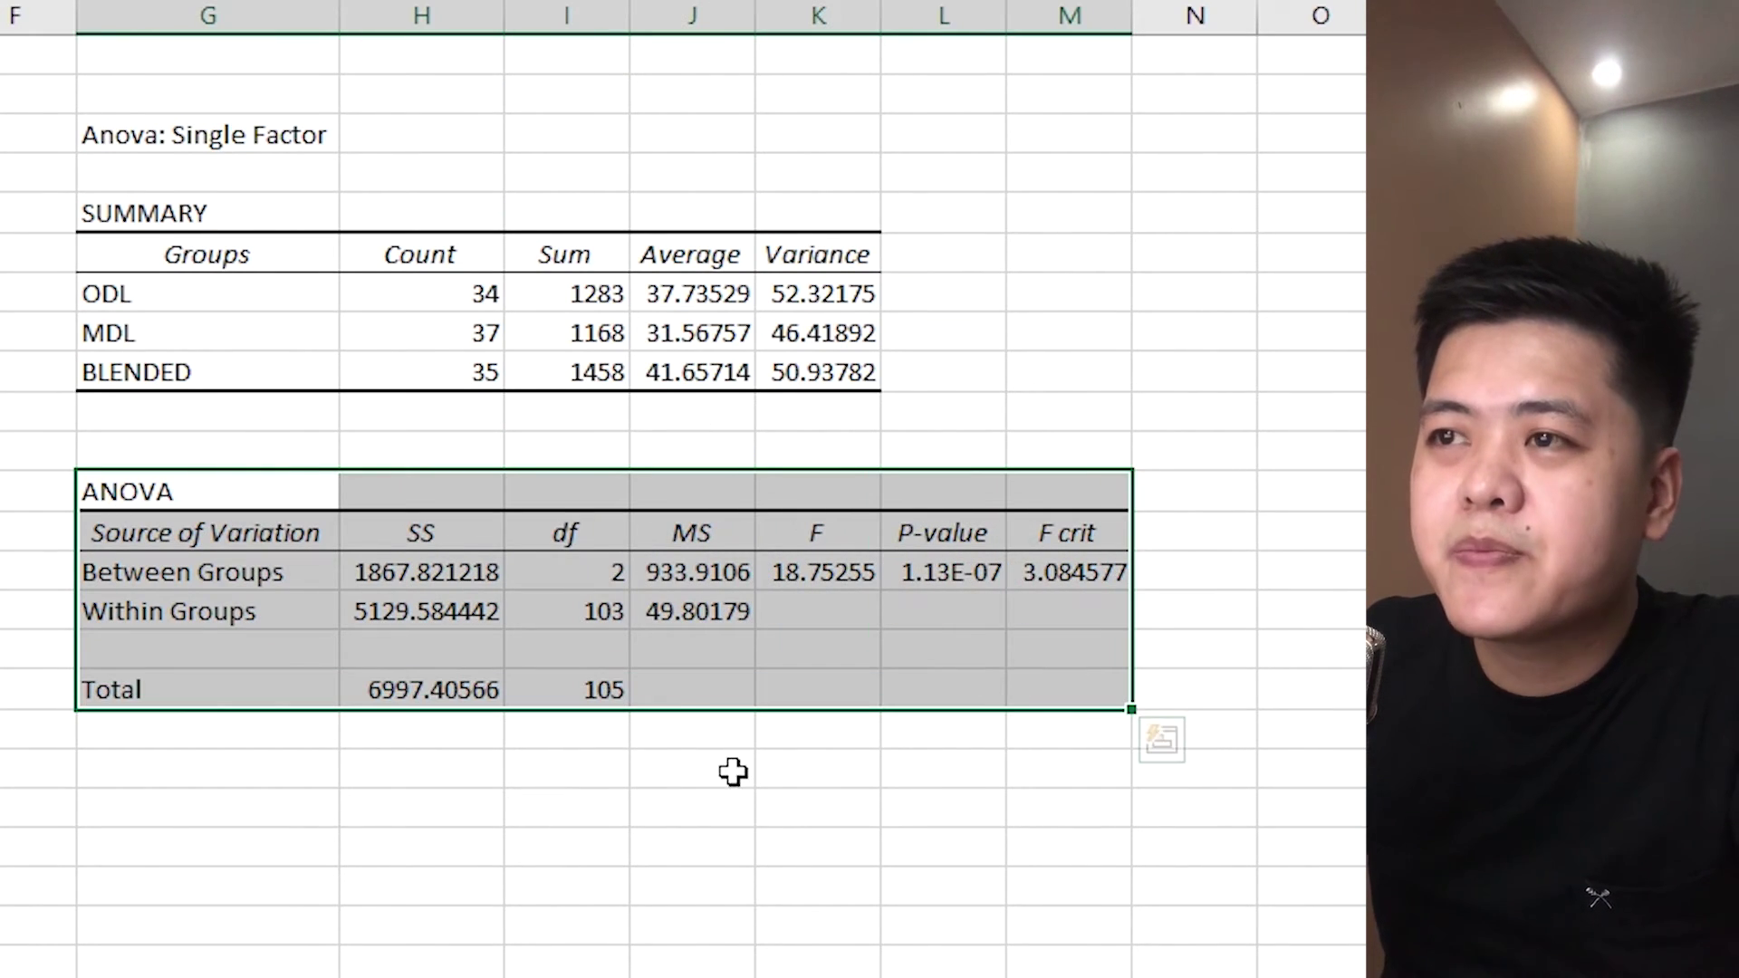
pyautogui.click(647, 752)
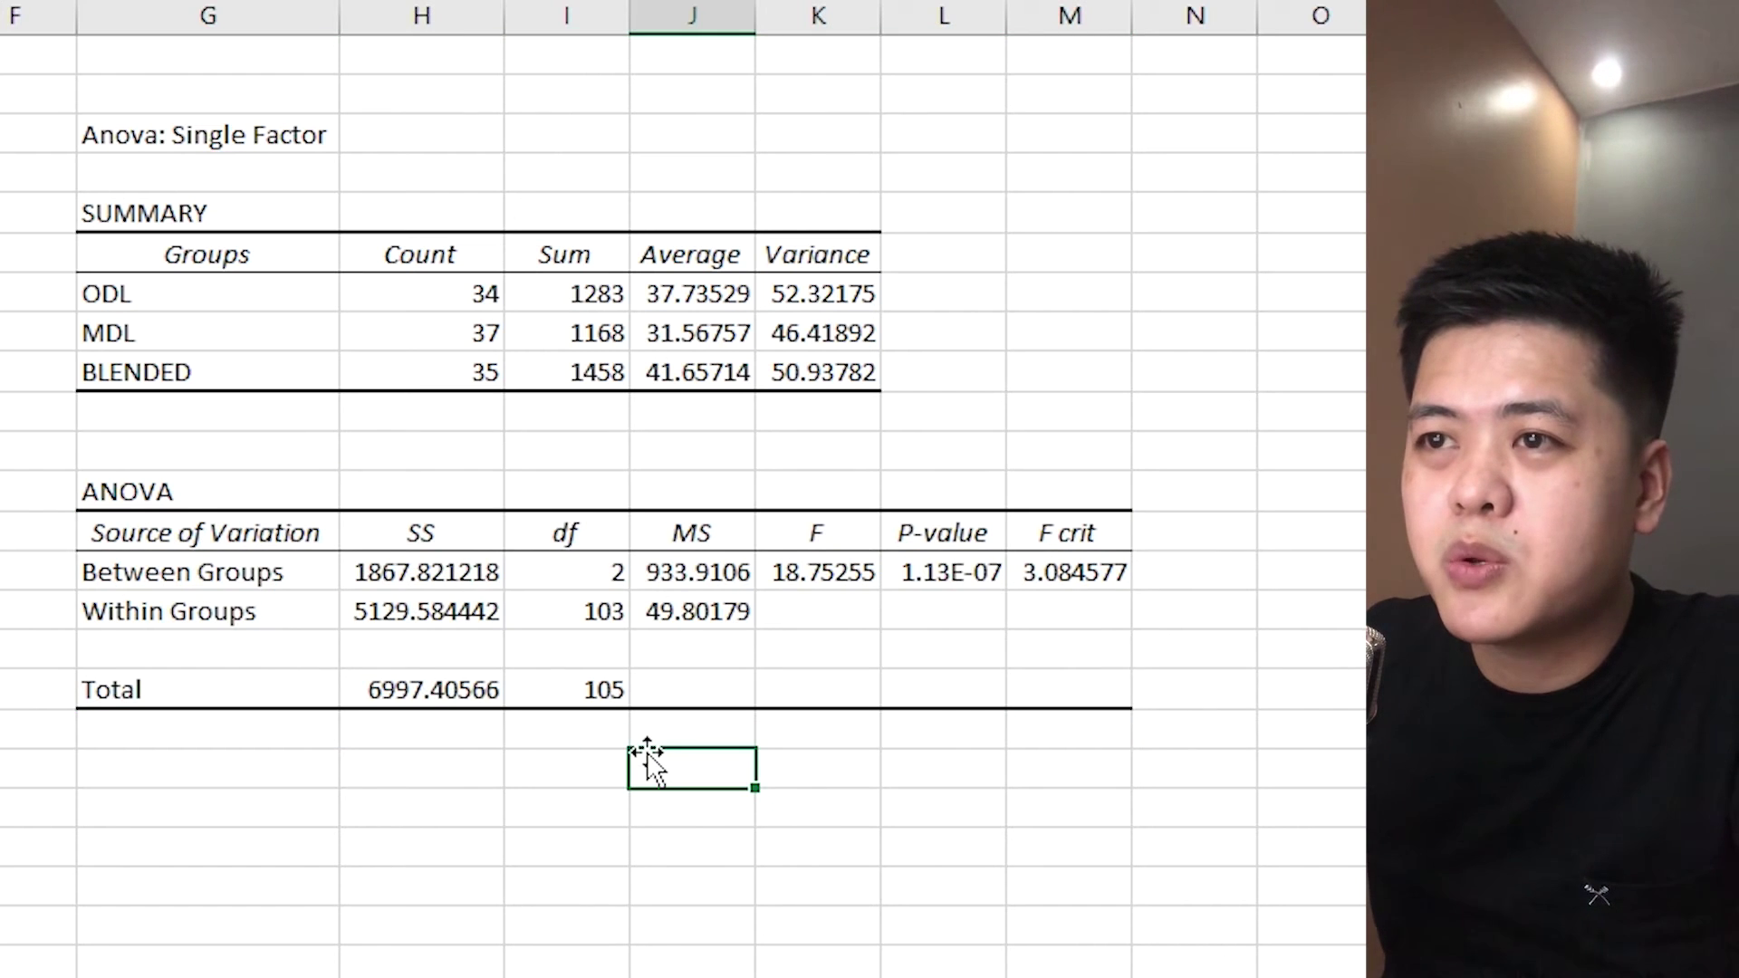
pyautogui.click(206, 583)
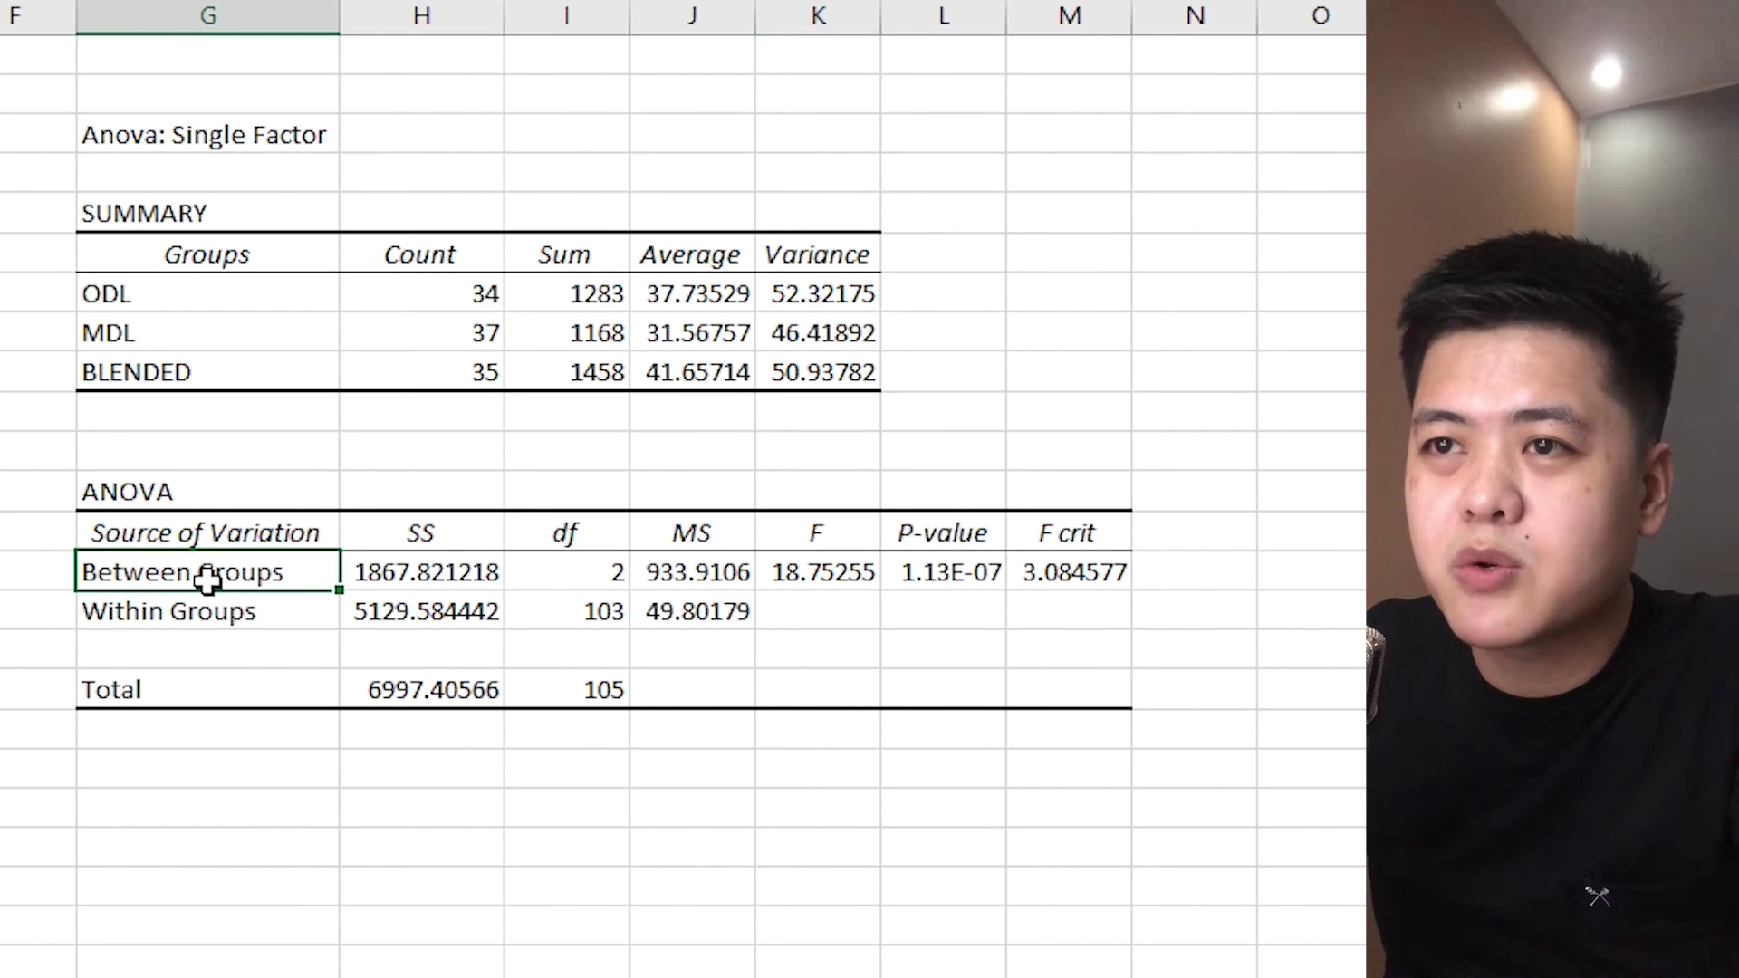
pyautogui.click(182, 610)
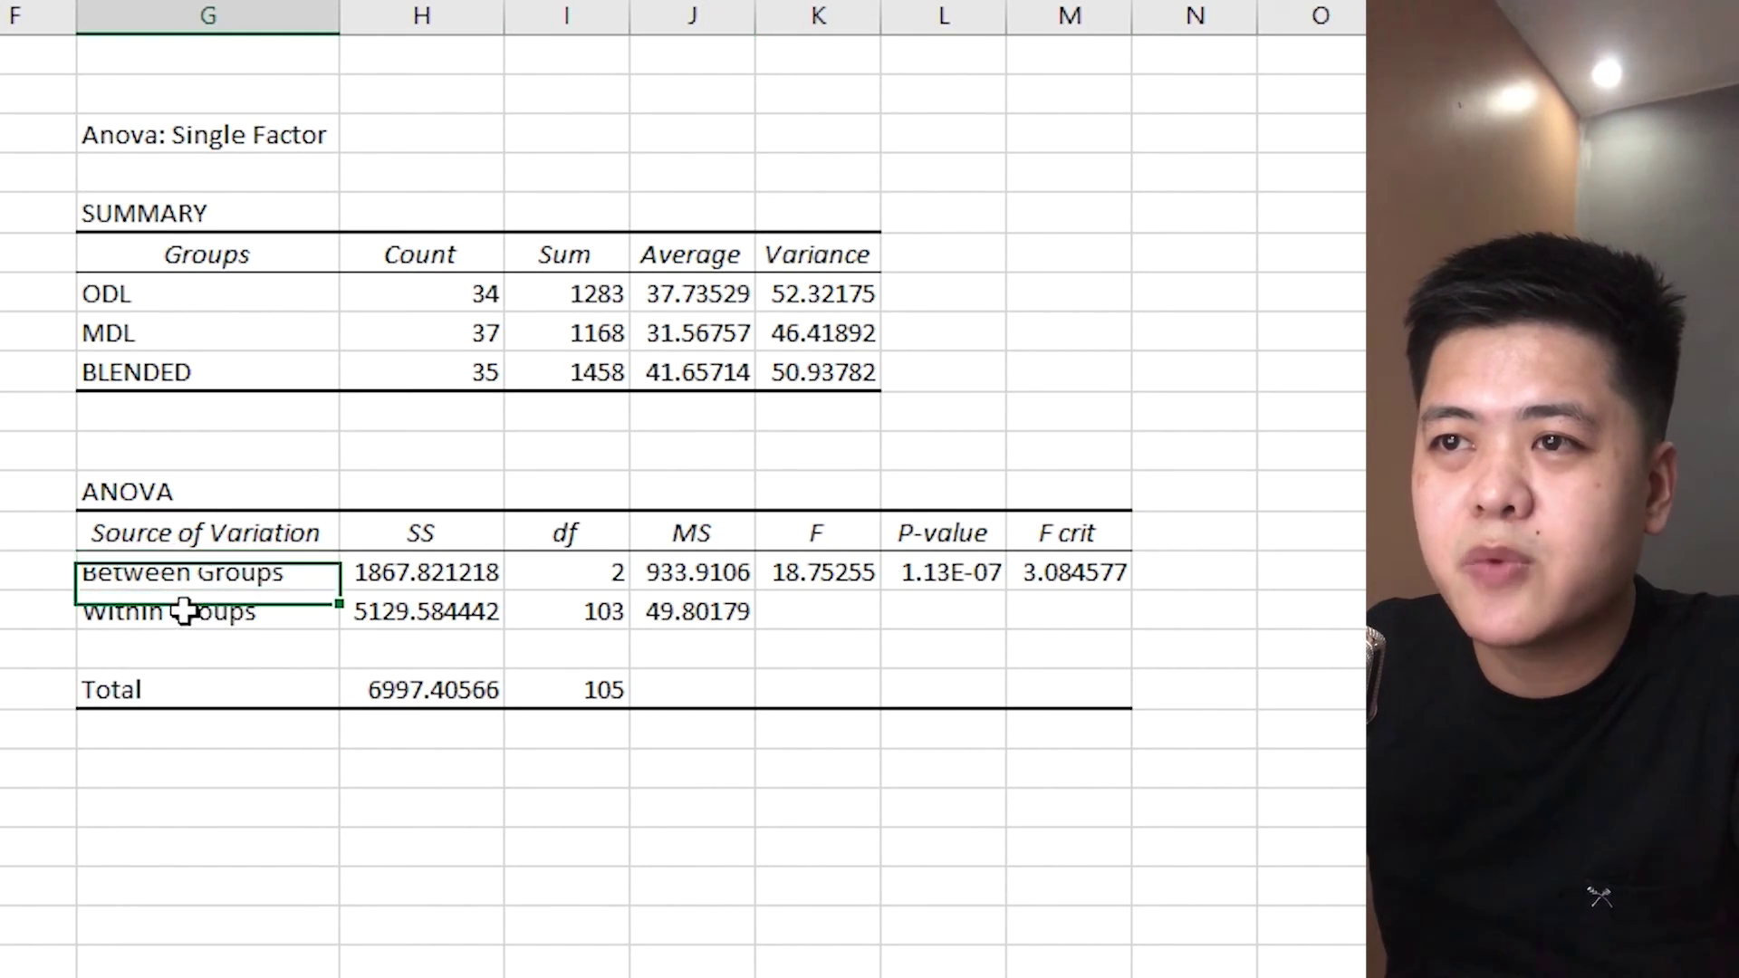
pyautogui.click(240, 572)
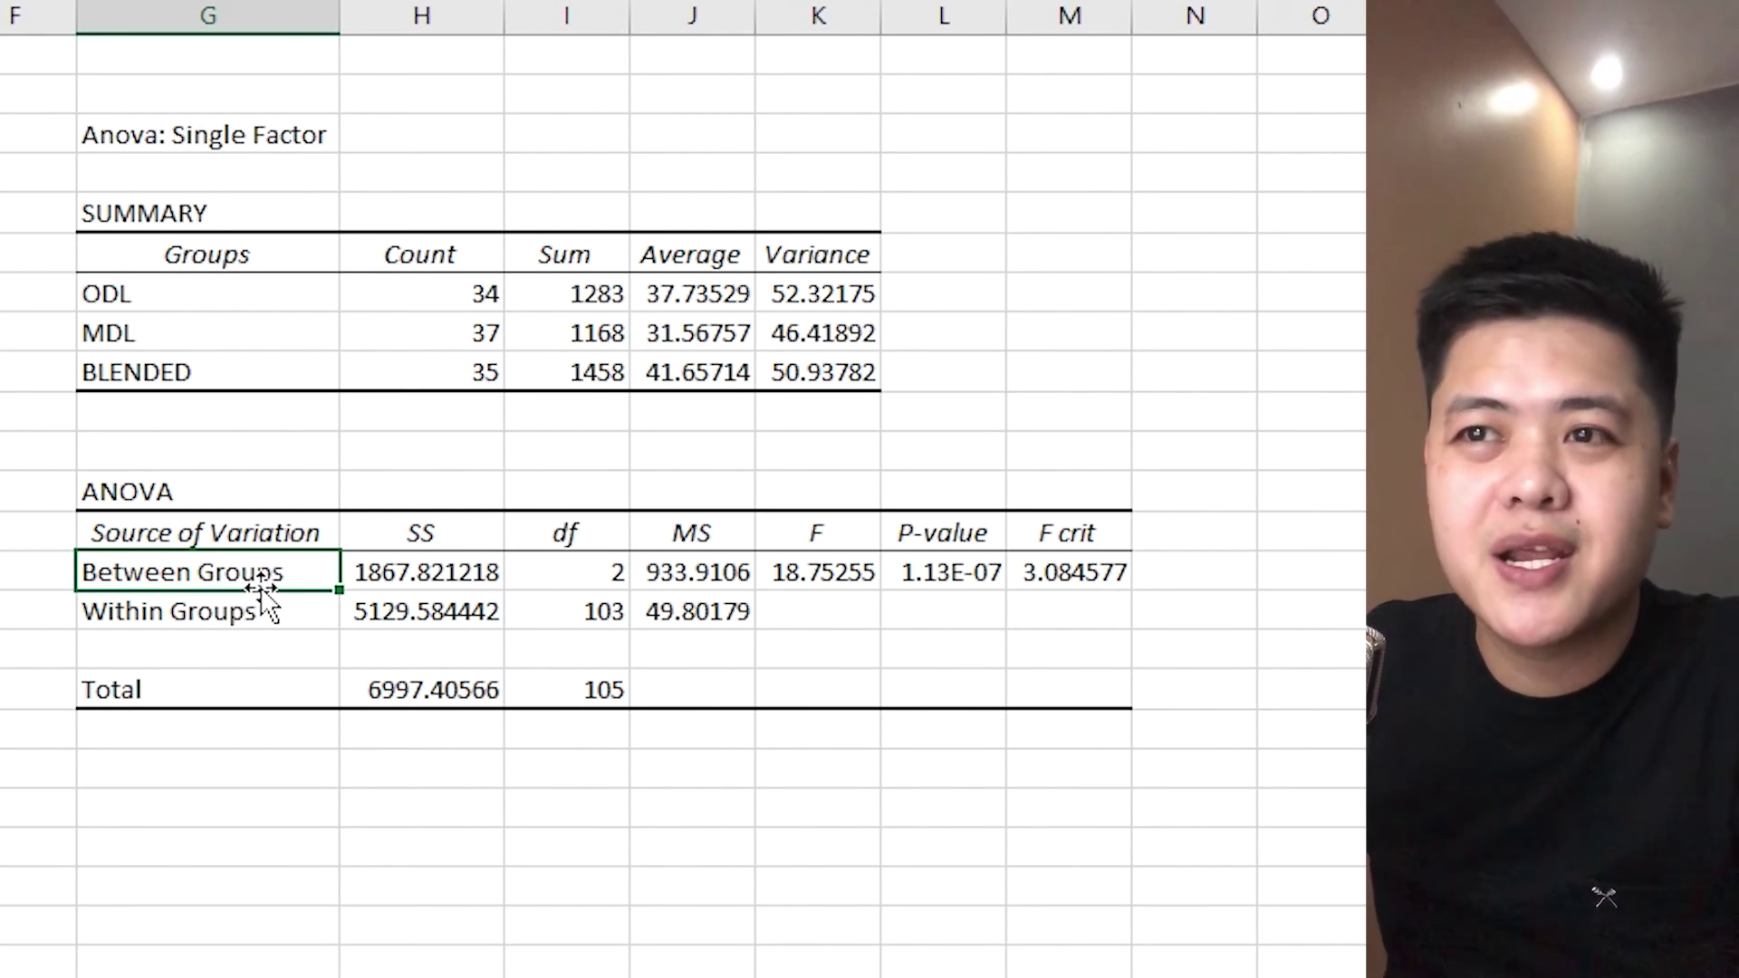
pyautogui.click(267, 613)
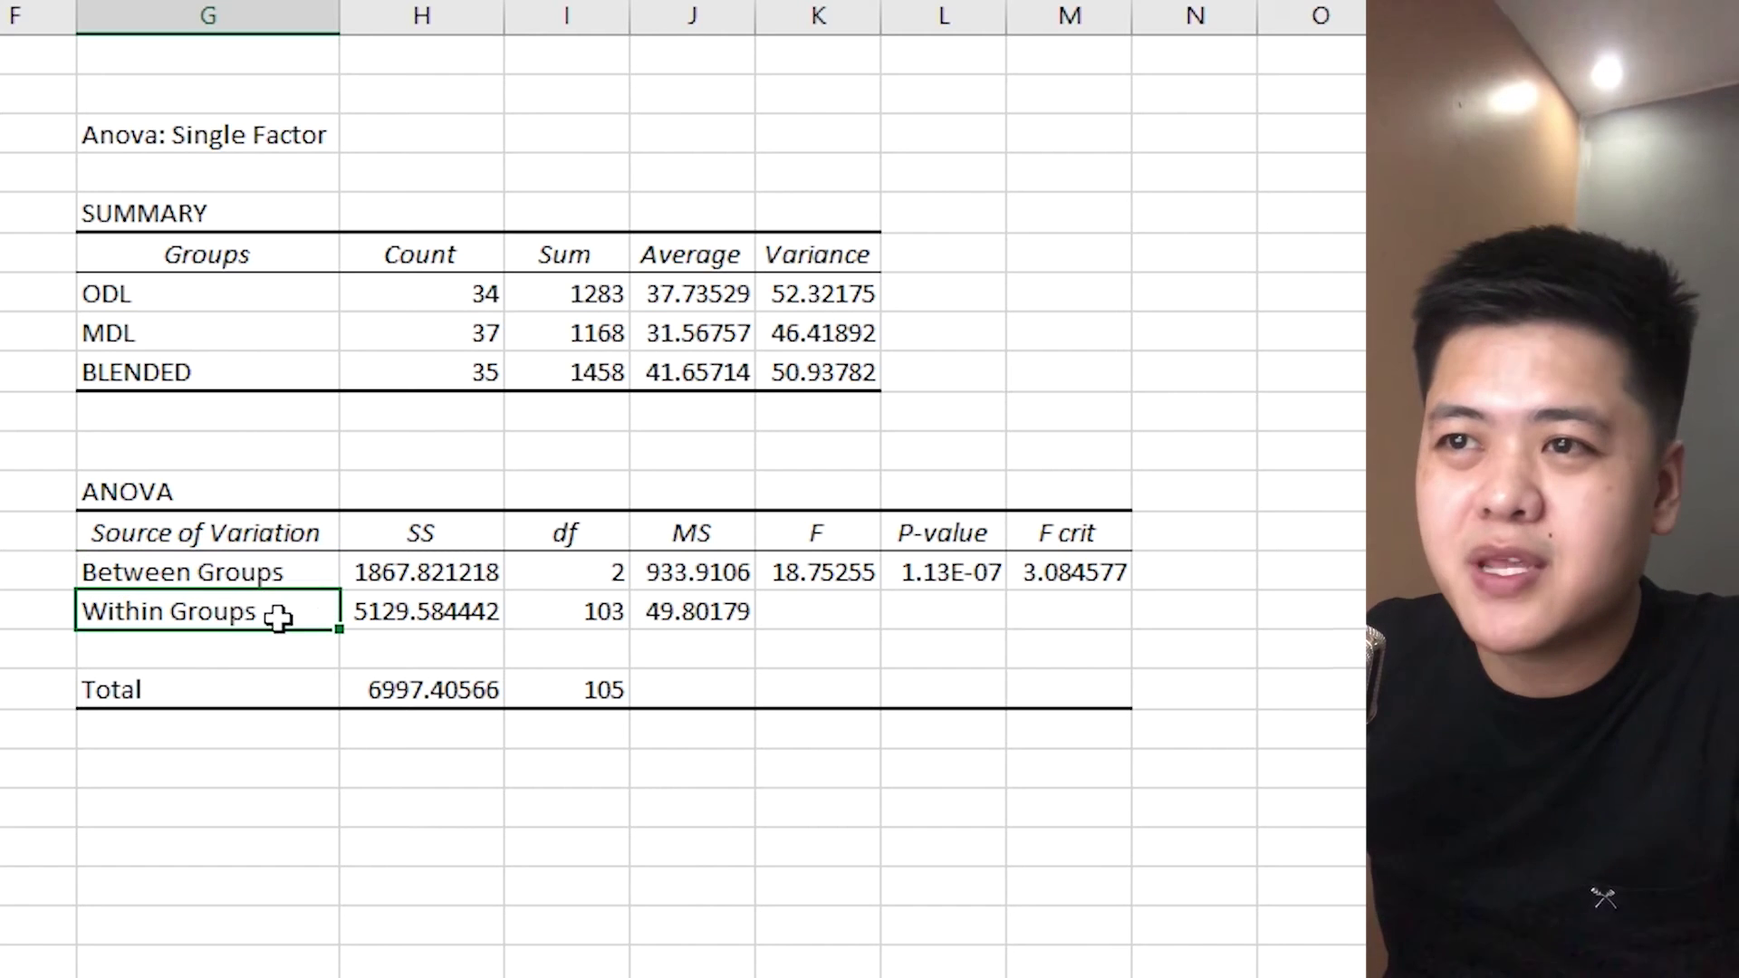
# - Examine how the SS and df values produce the MS for both the Between Groups and Within Groups rows
pyautogui.click(500, 570)
pyautogui.moveTo(696, 571); pyautogui.dragTo(714, 613)
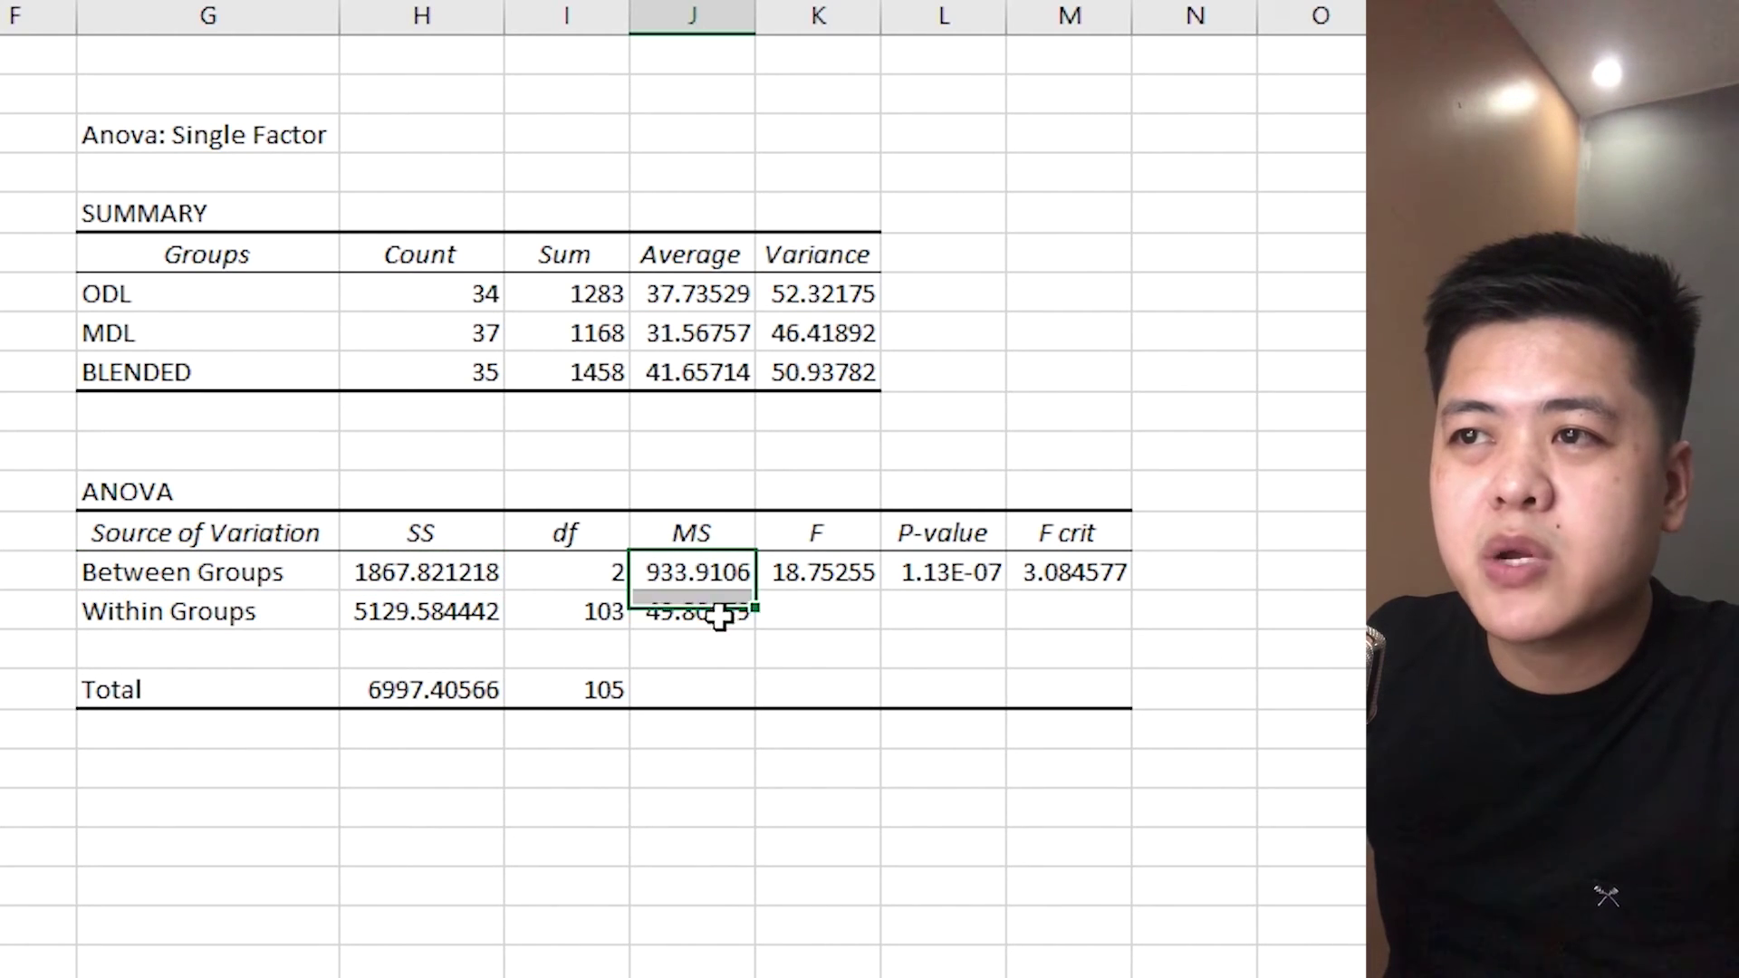
pyautogui.moveTo(443, 570); pyautogui.dragTo(450, 609)
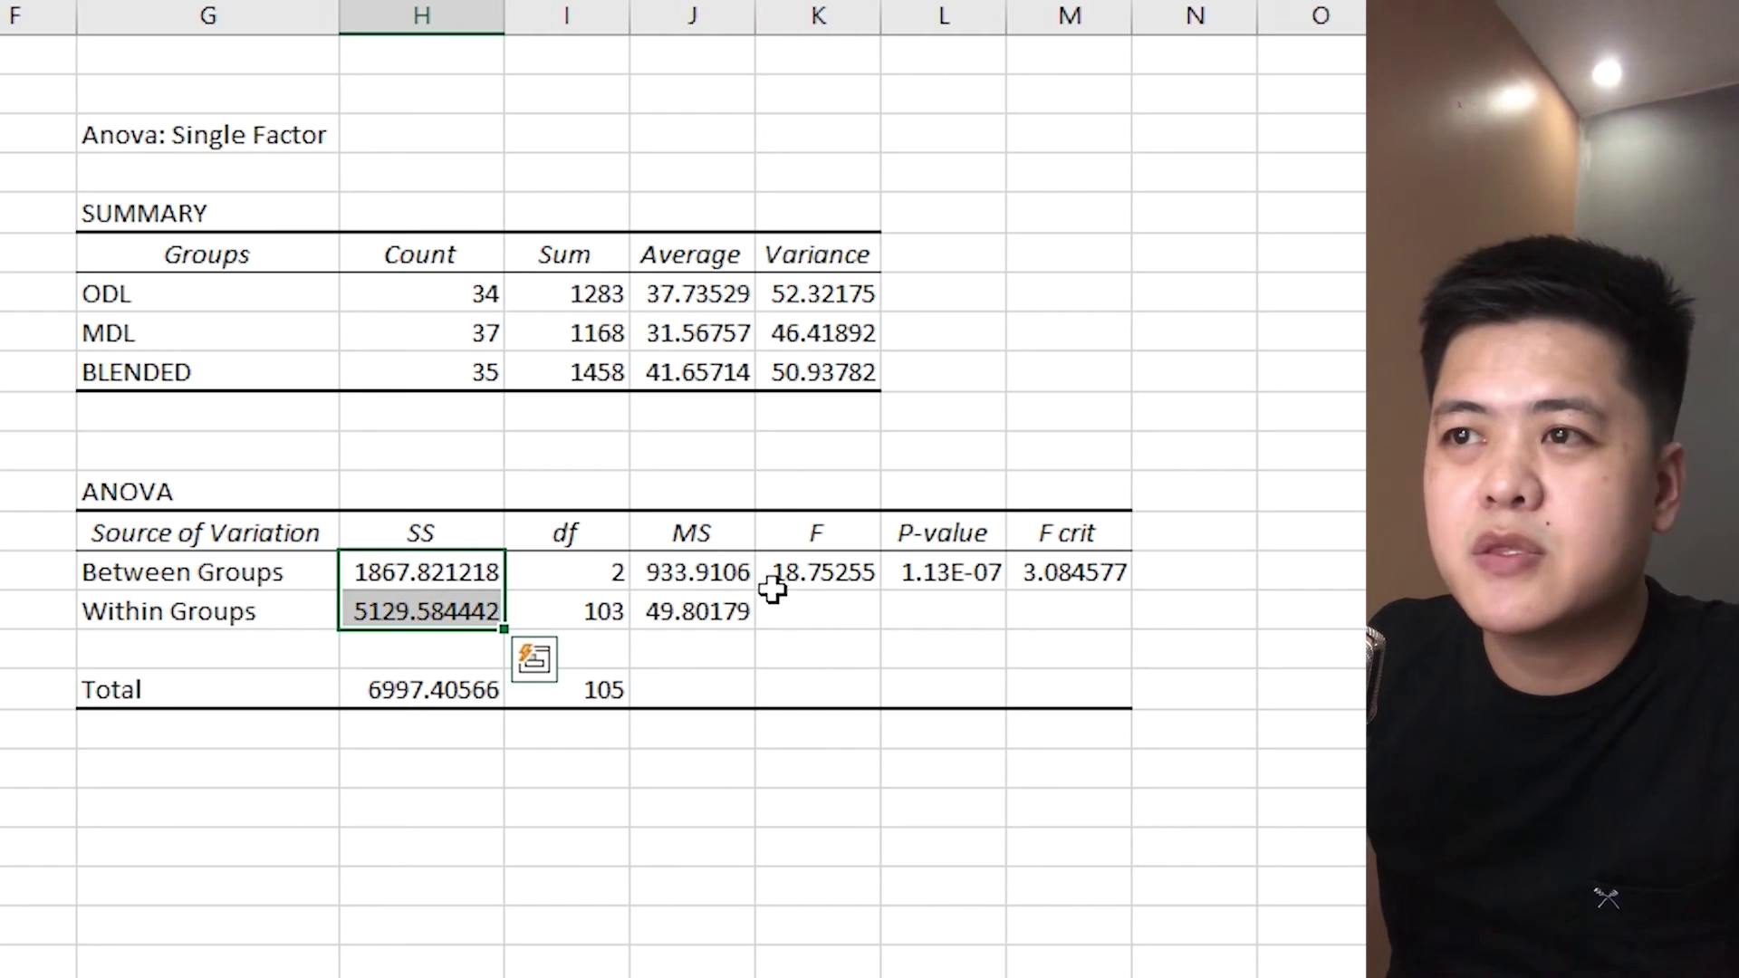
pyautogui.click(720, 587)
pyautogui.moveTo(721, 587); pyautogui.dragTo(706, 611)
pyautogui.click(698, 575)
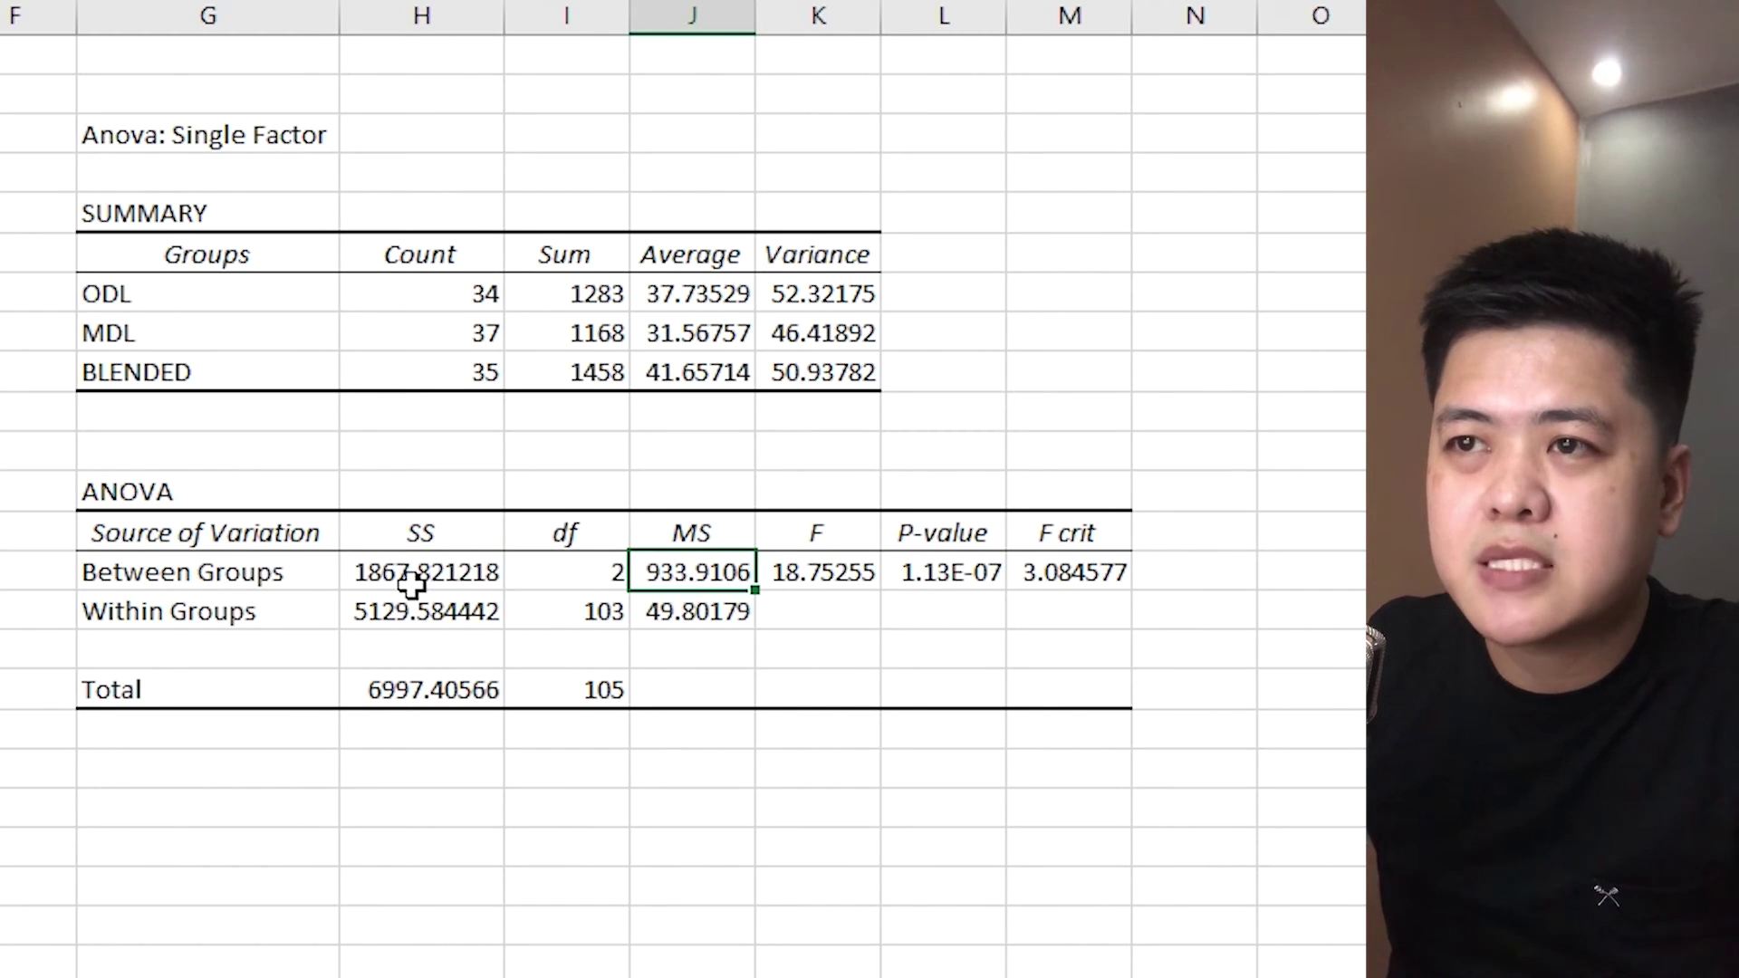
pyautogui.click(405, 566)
pyautogui.click(562, 581)
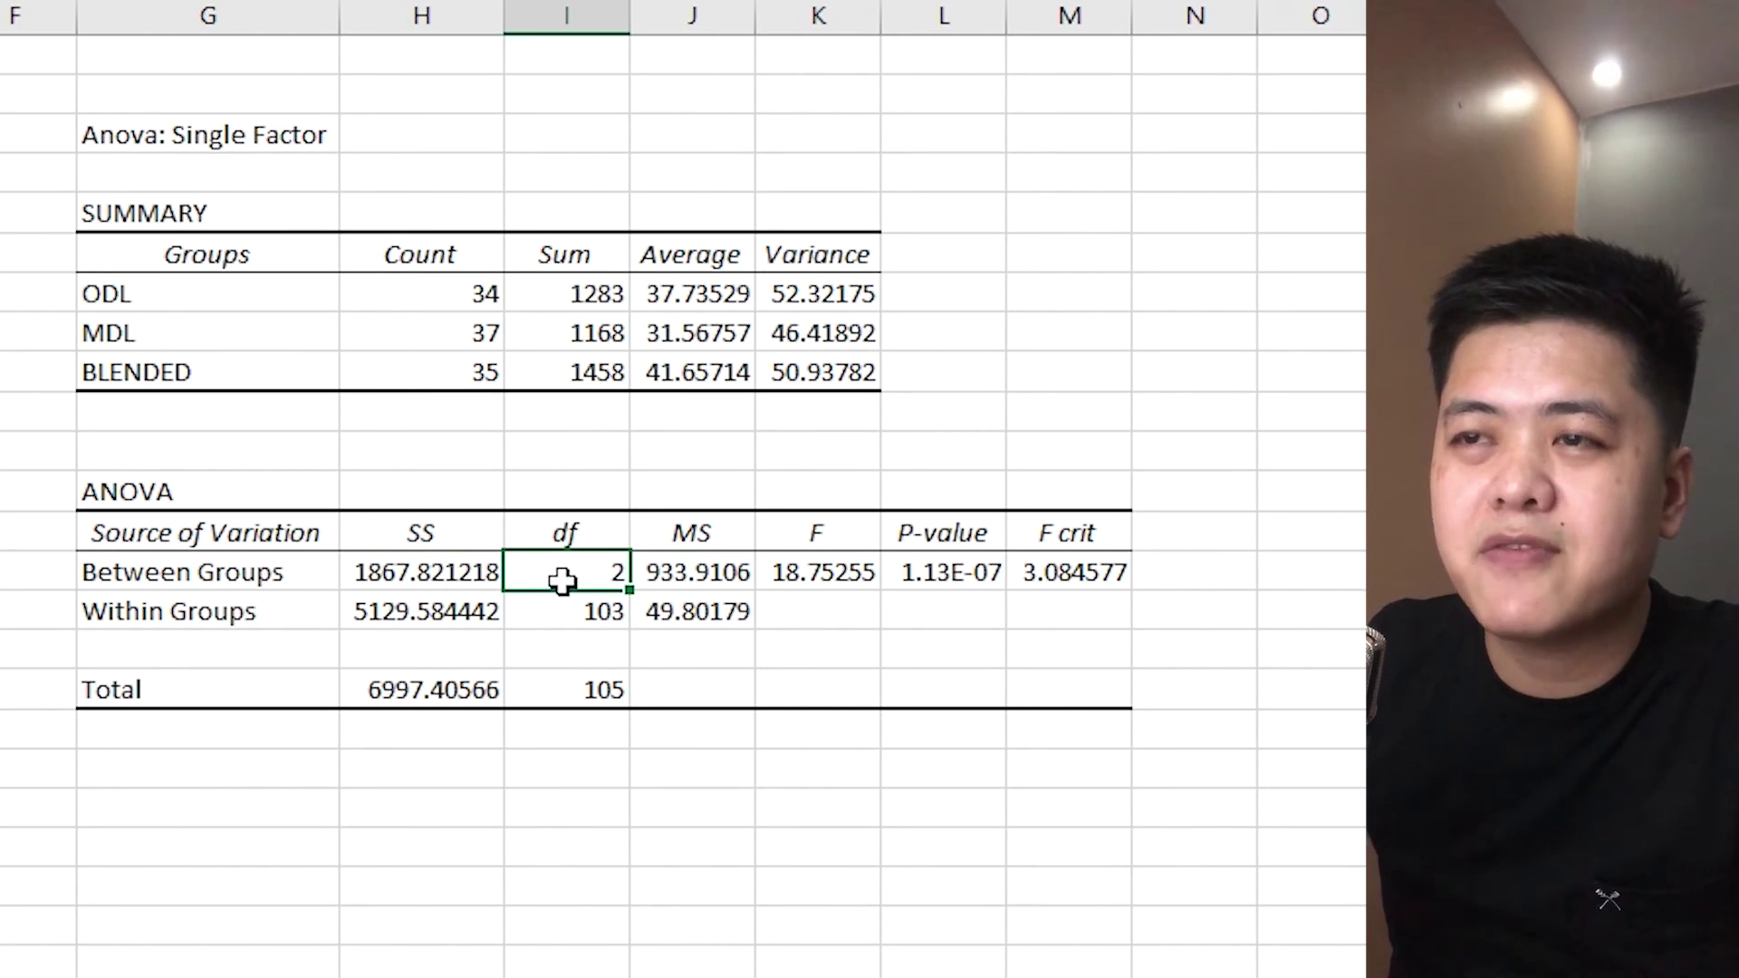
pyautogui.click(730, 594)
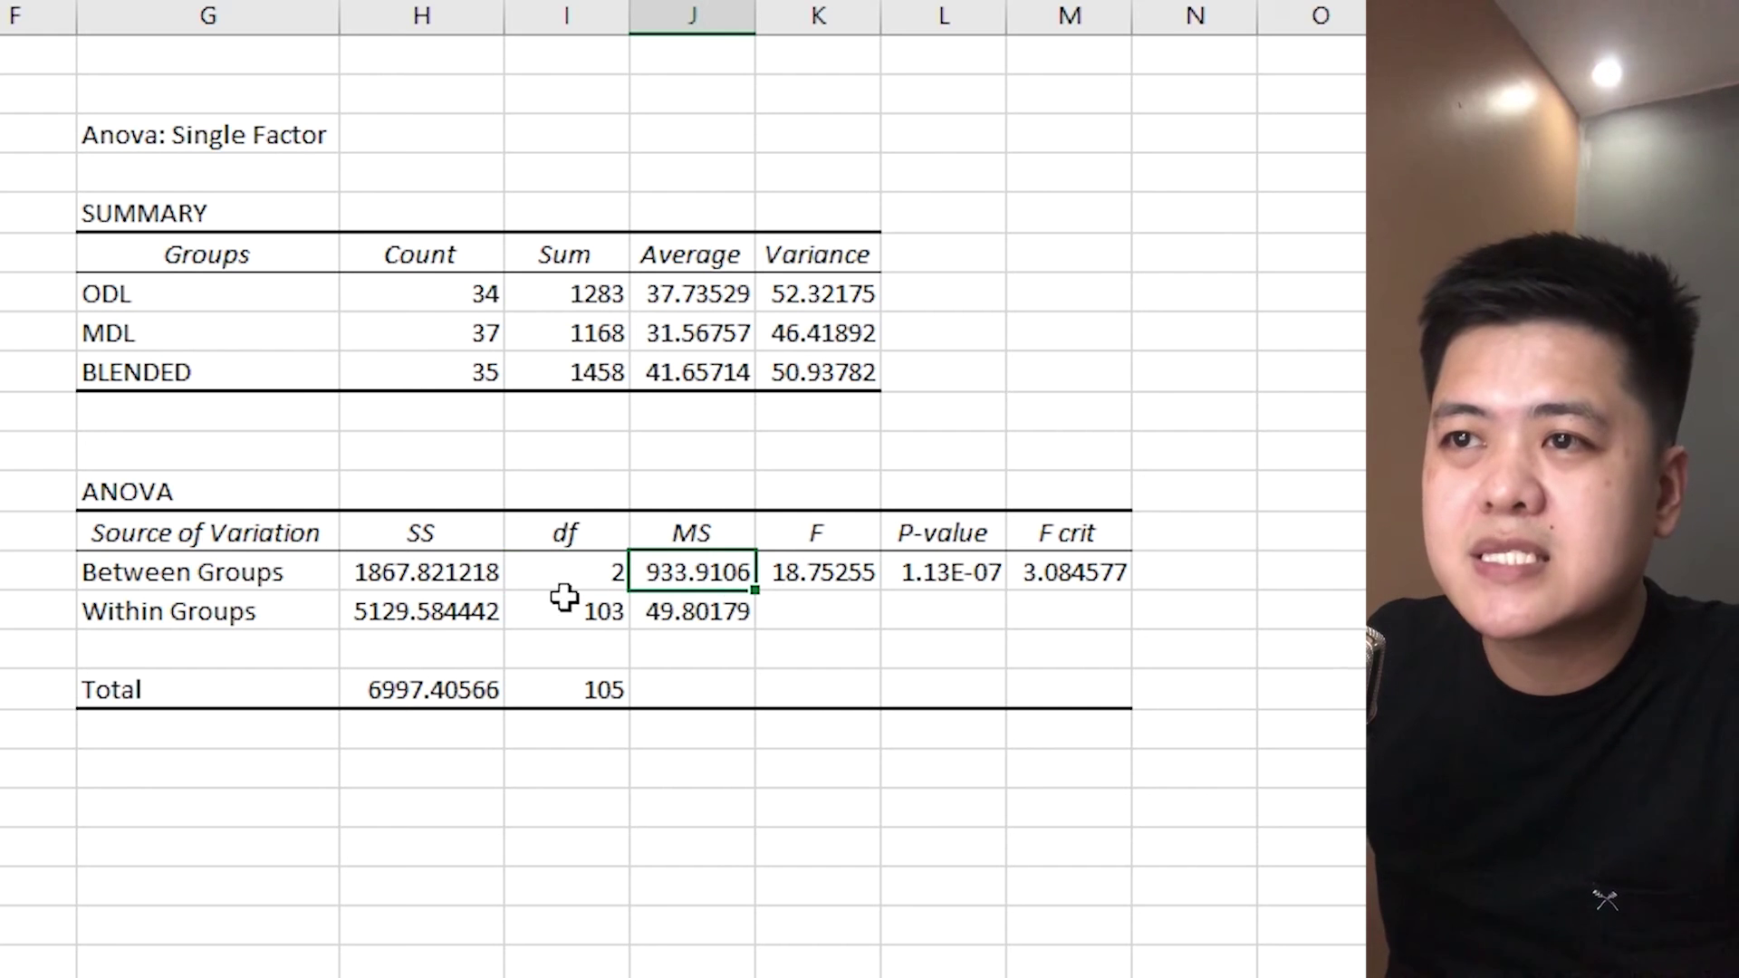
pyautogui.click(416, 613)
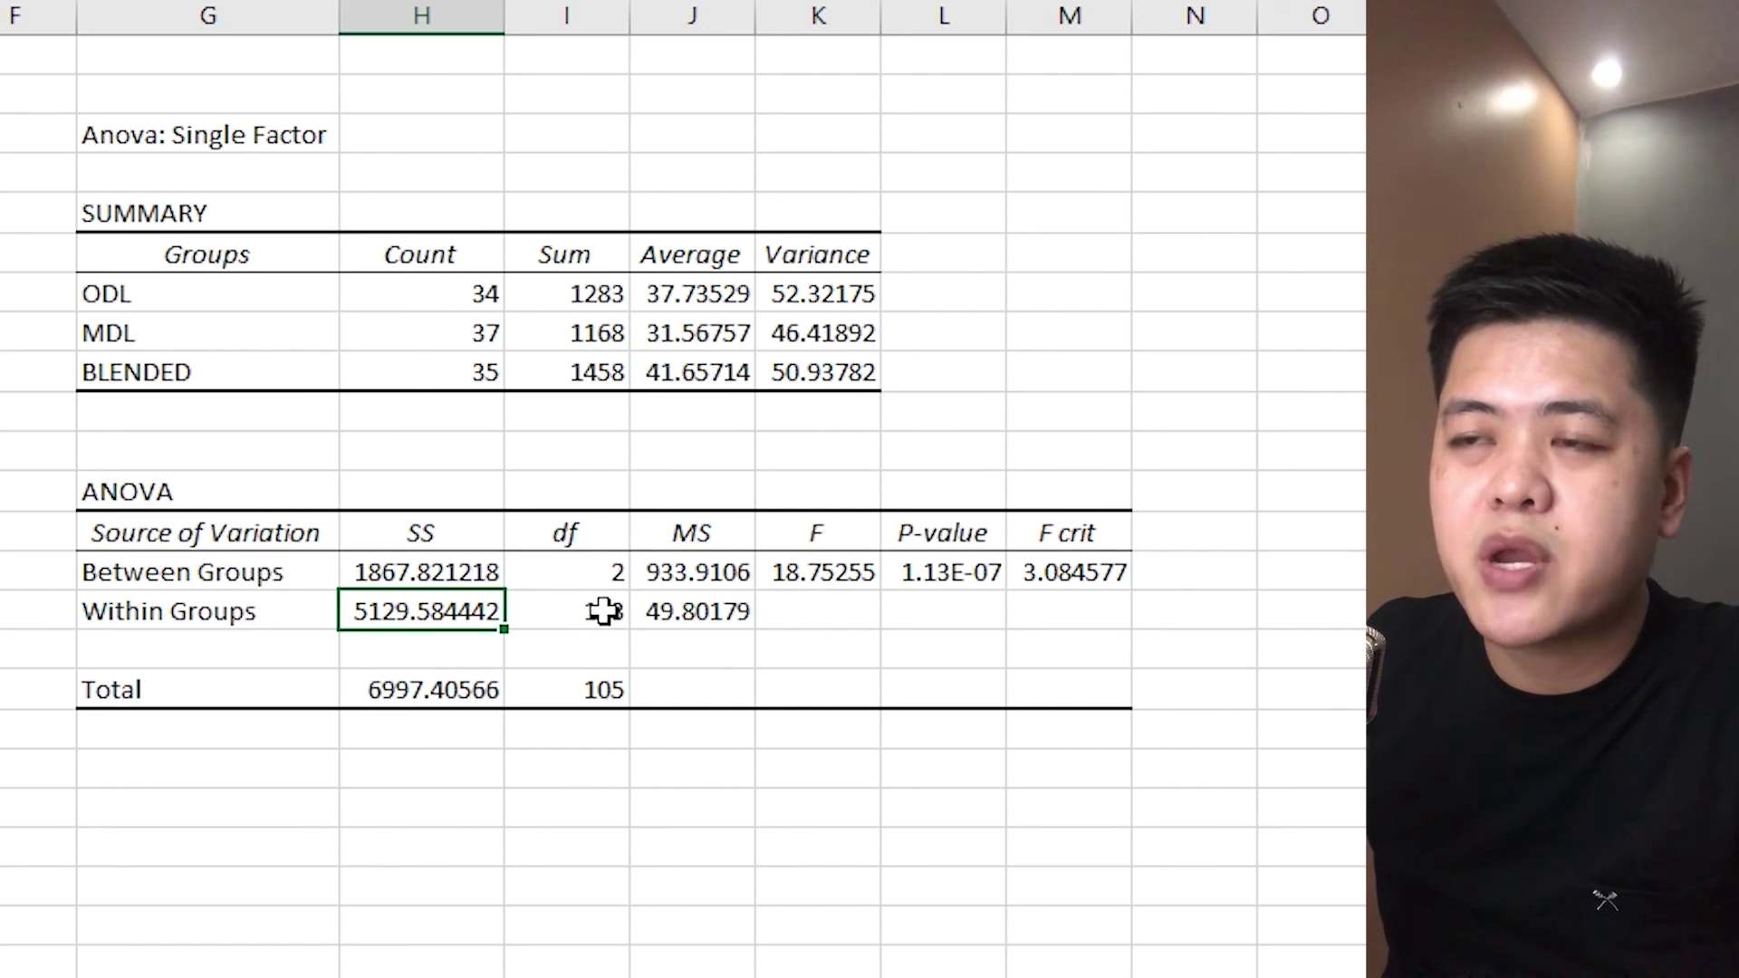
pyautogui.click(603, 611)
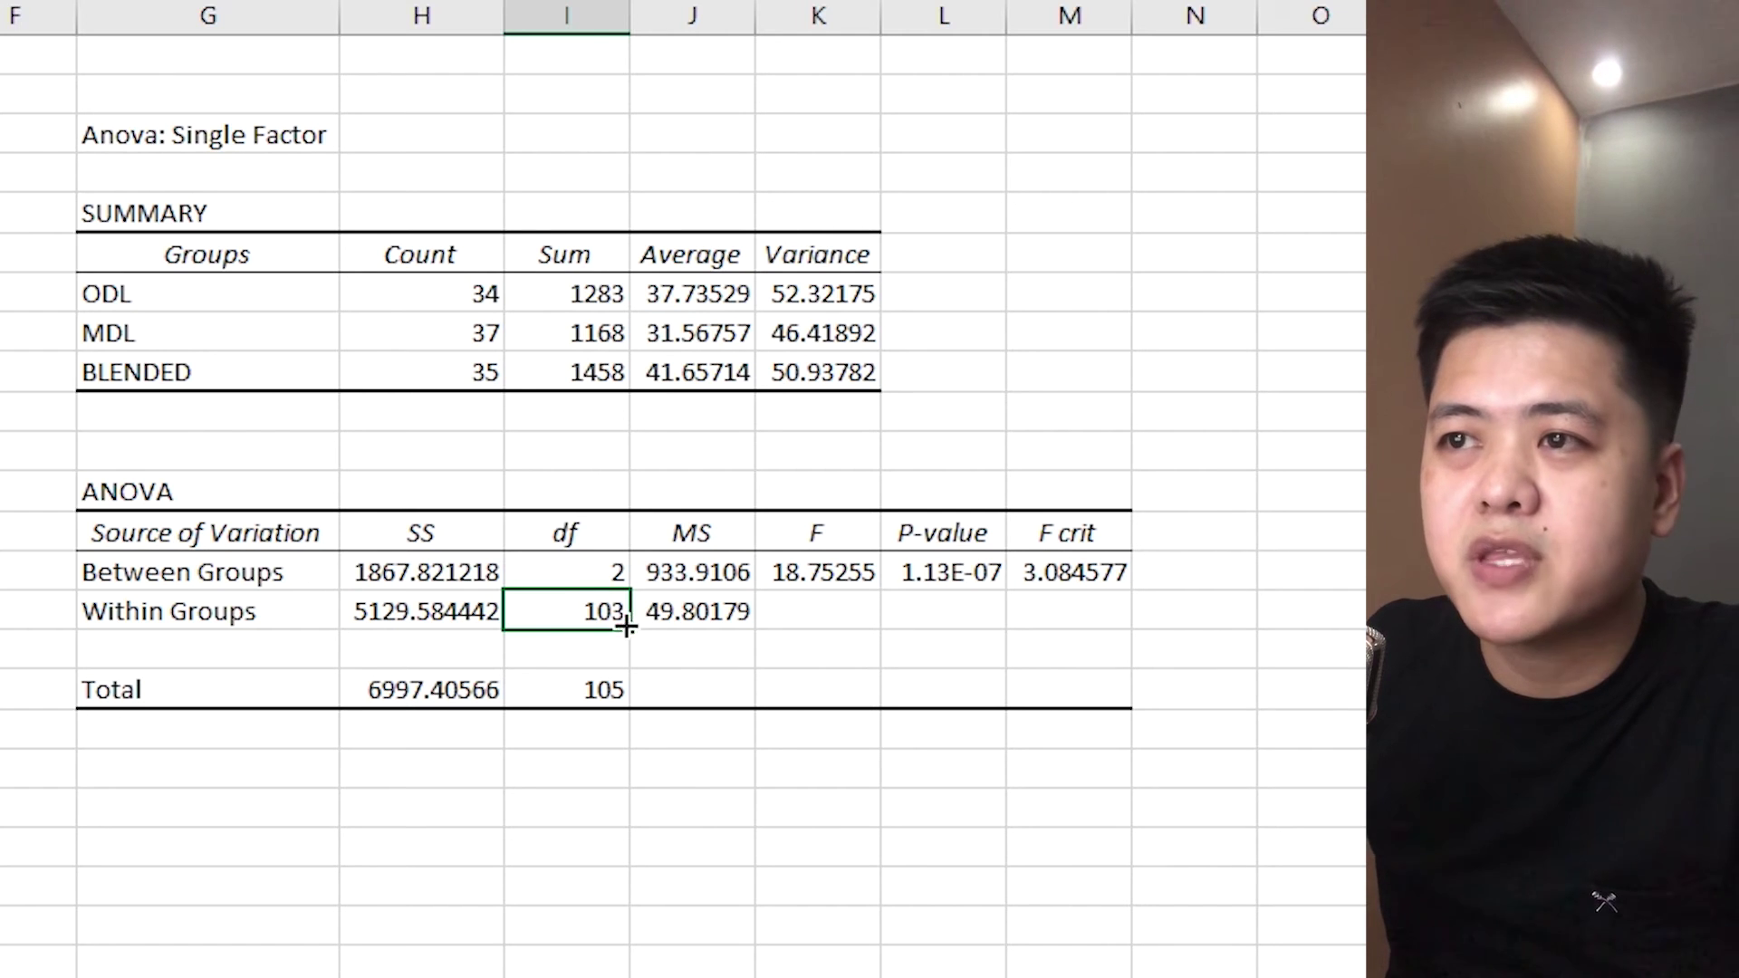
pyautogui.click(680, 616)
# - Examine how the F value relates to the Between Groups and Within Groups mean squares
pyautogui.click(693, 573)
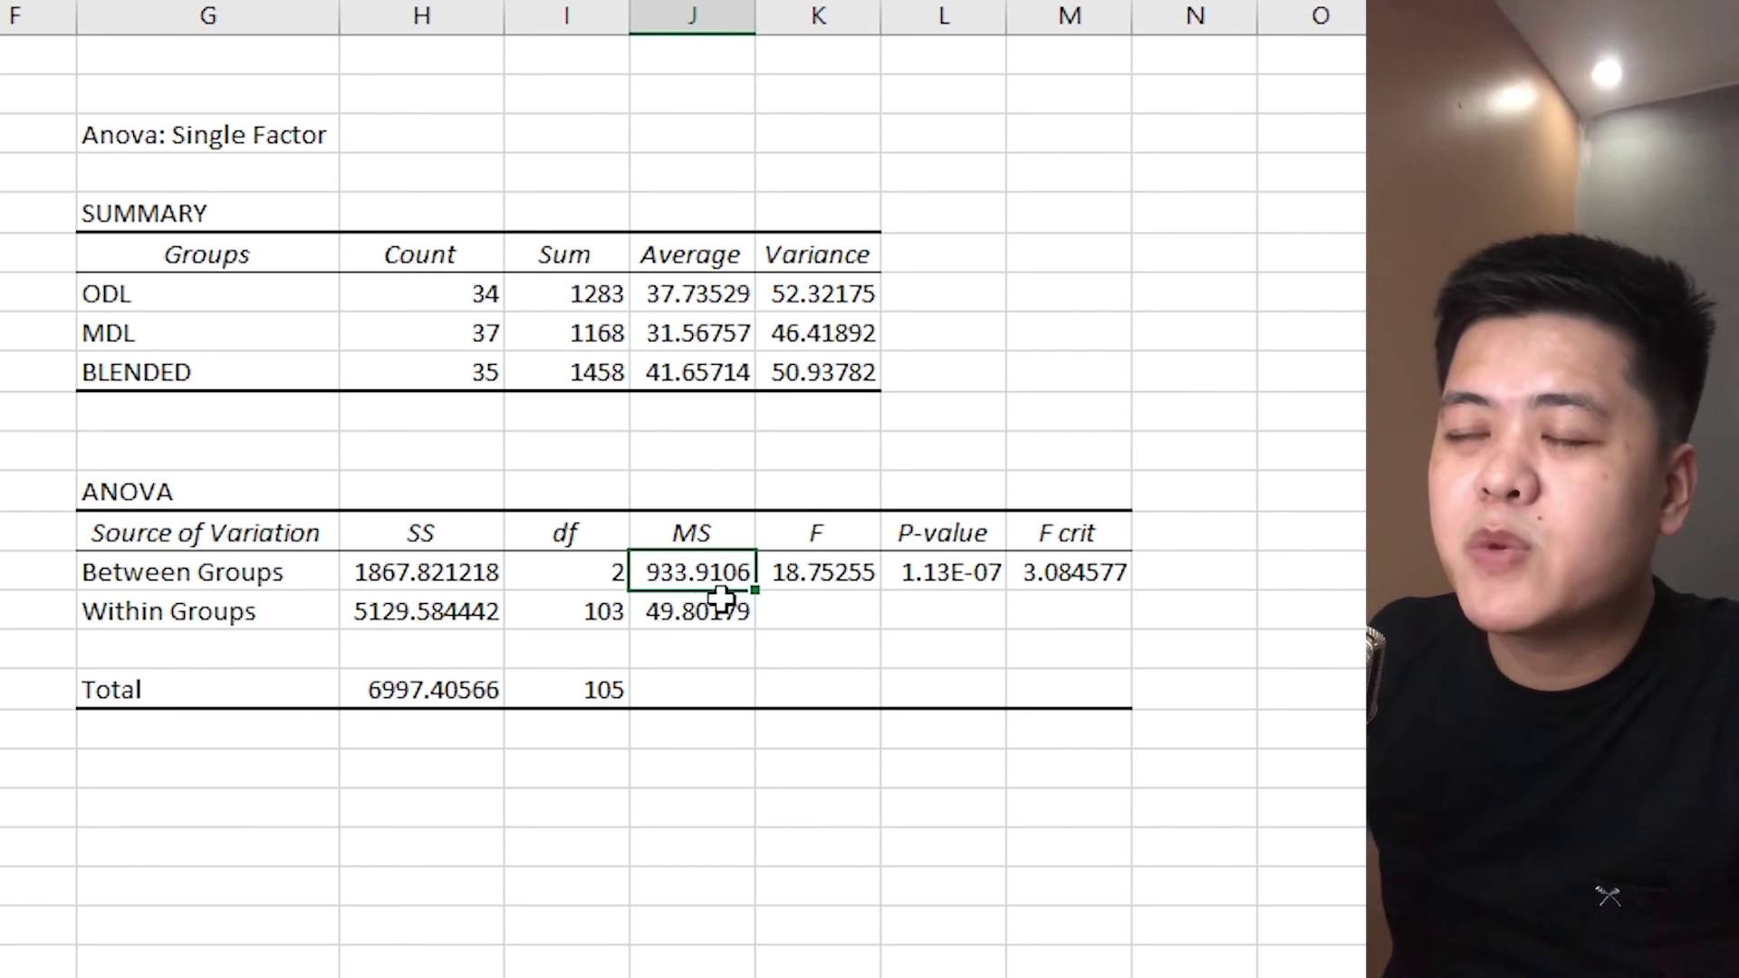
pyautogui.click(804, 569)
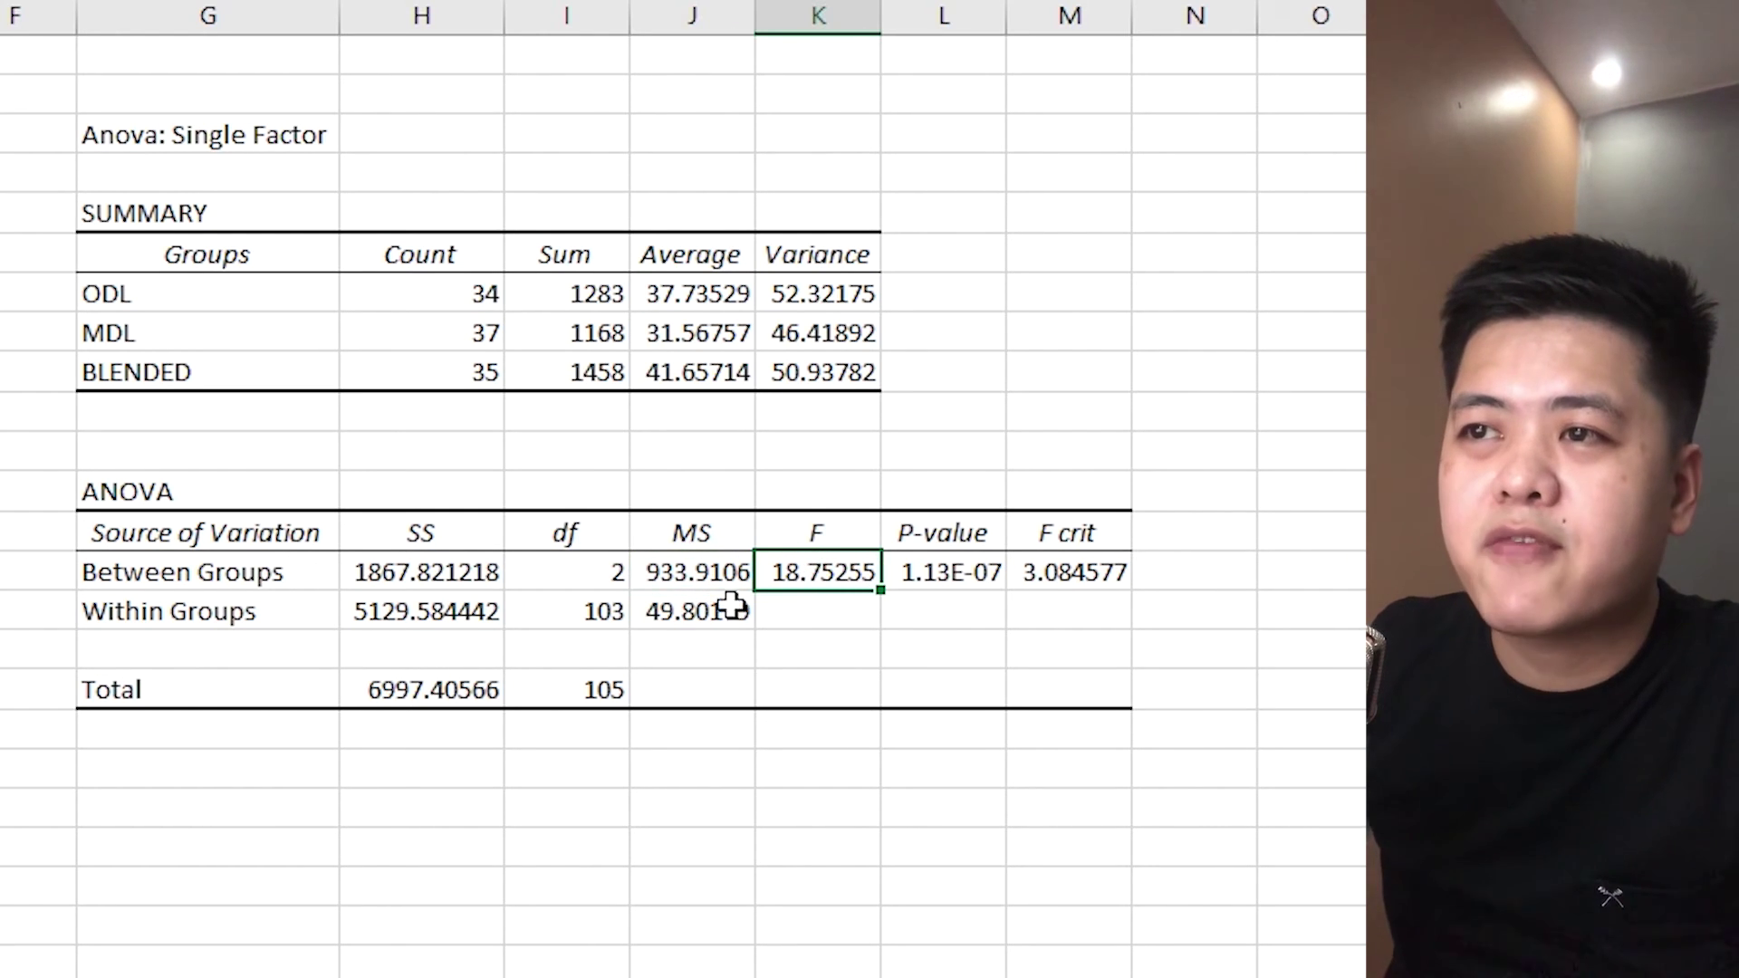
pyautogui.moveTo(695, 573); pyautogui.dragTo(691, 610)
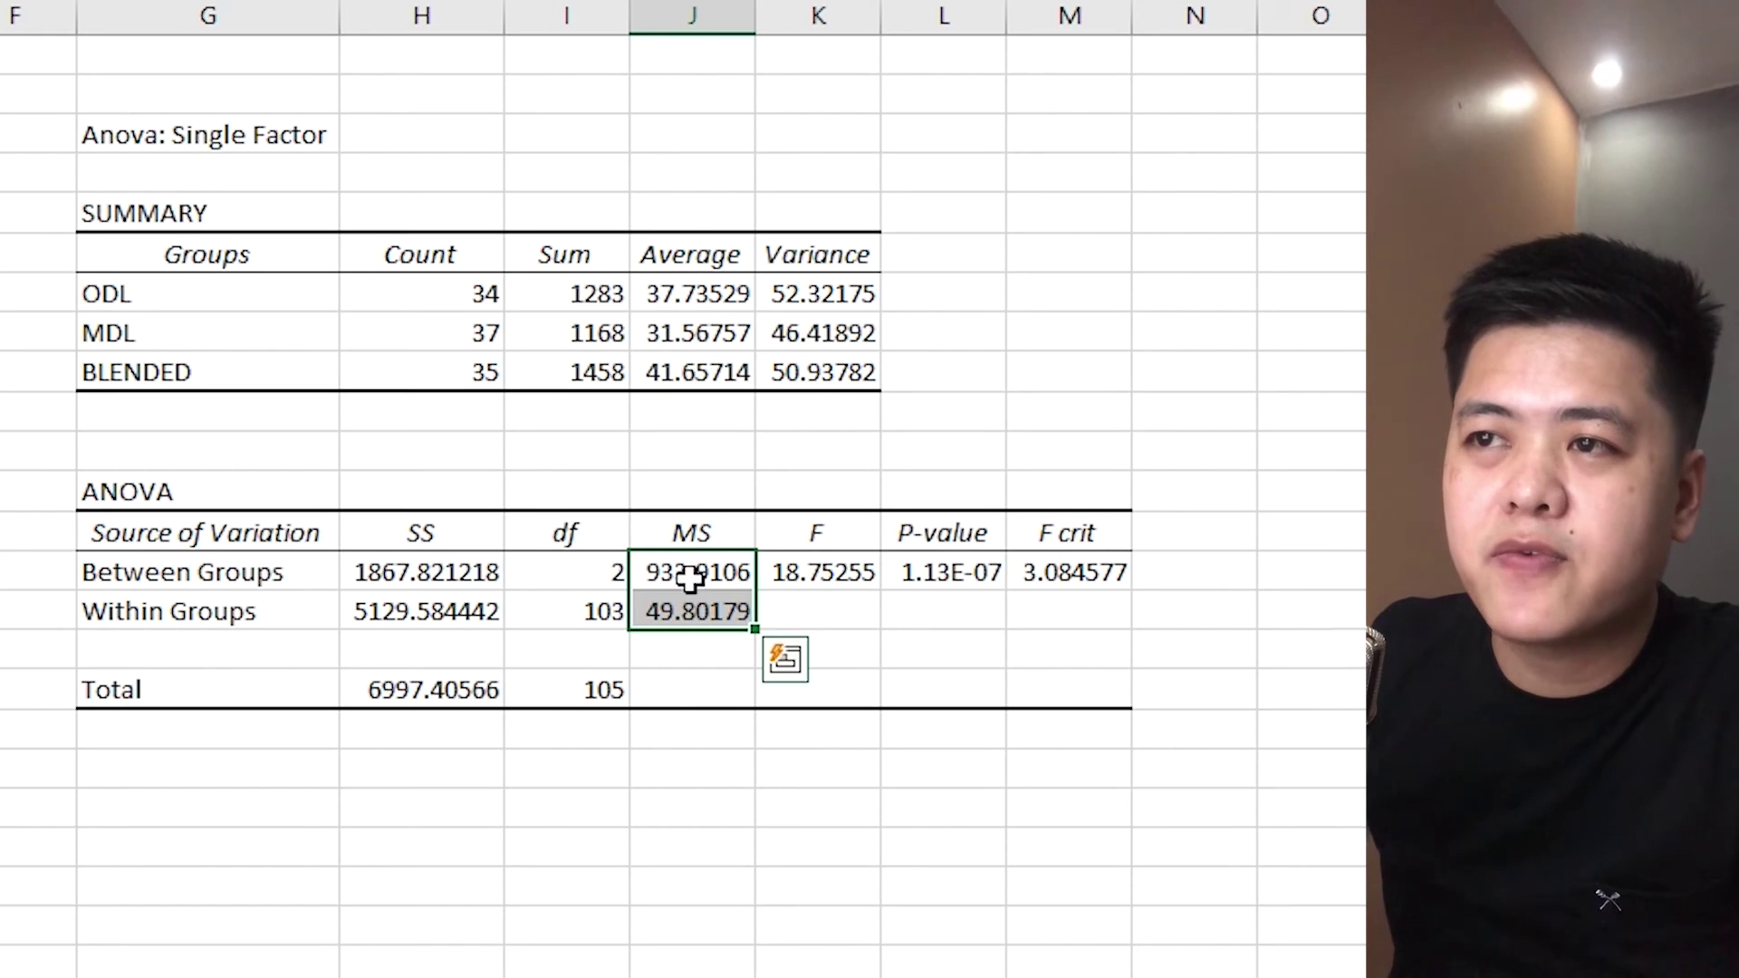
pyautogui.click(692, 571)
pyautogui.click(818, 584)
# - Format the ANOVA table's P-value in cell L14 as a Number with four decimal places
pyautogui.click(947, 566)
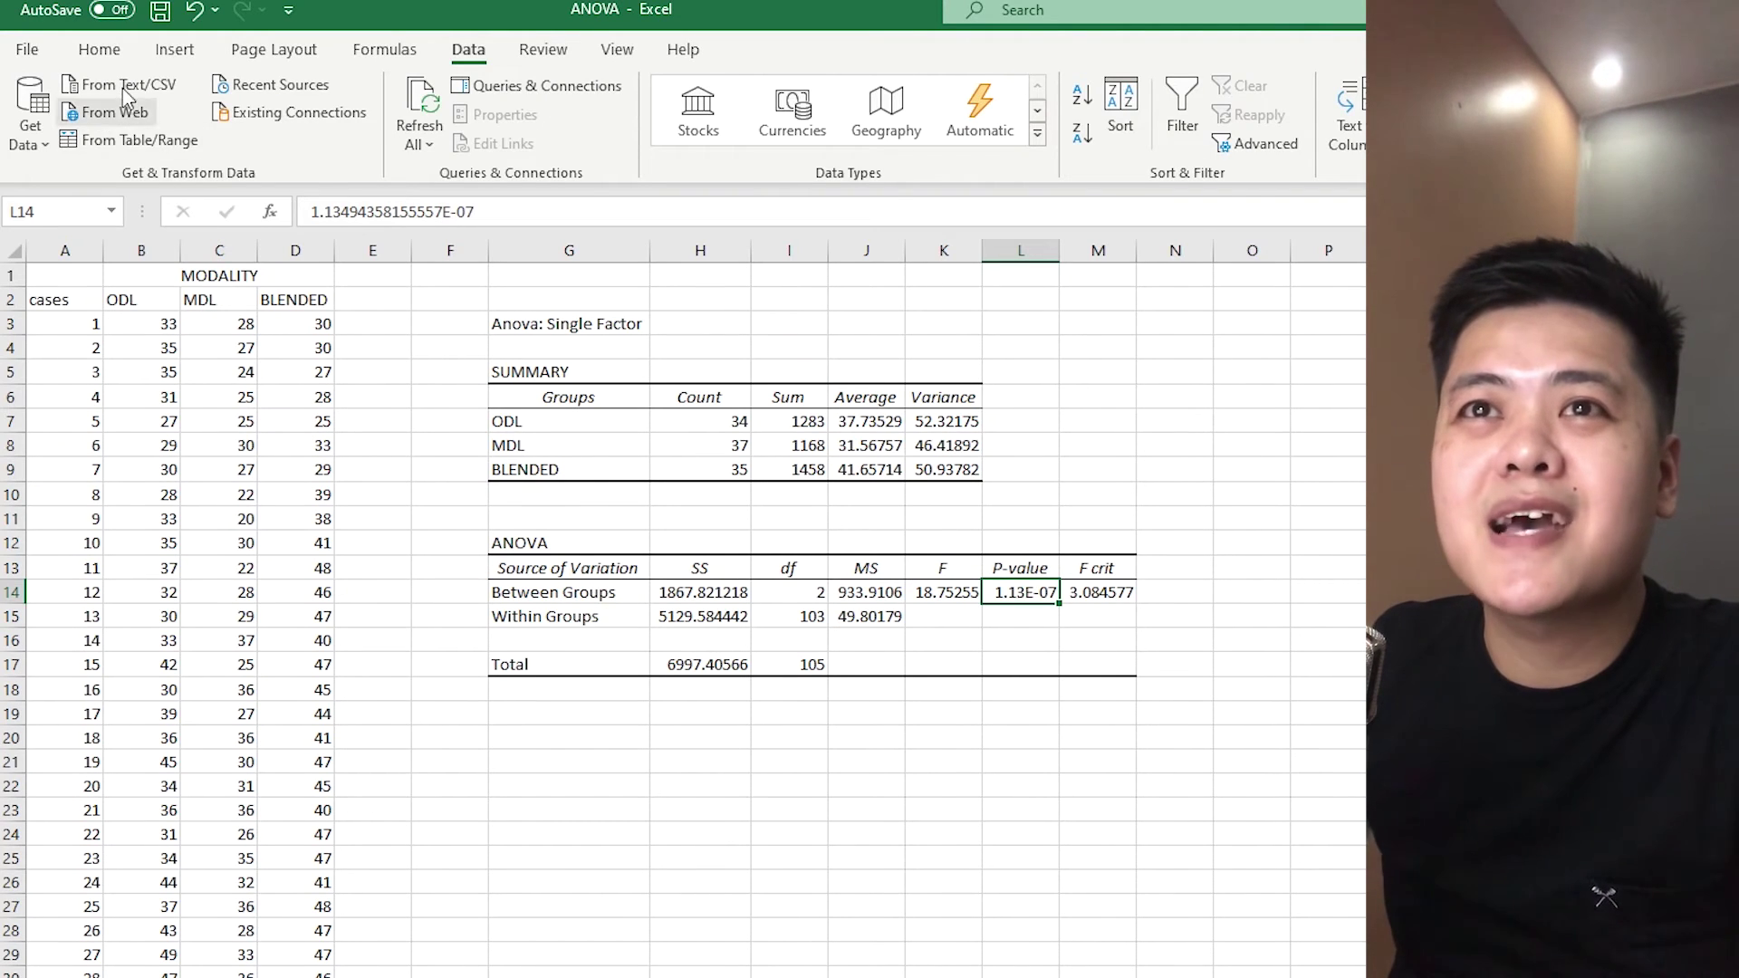
pyautogui.click(99, 48)
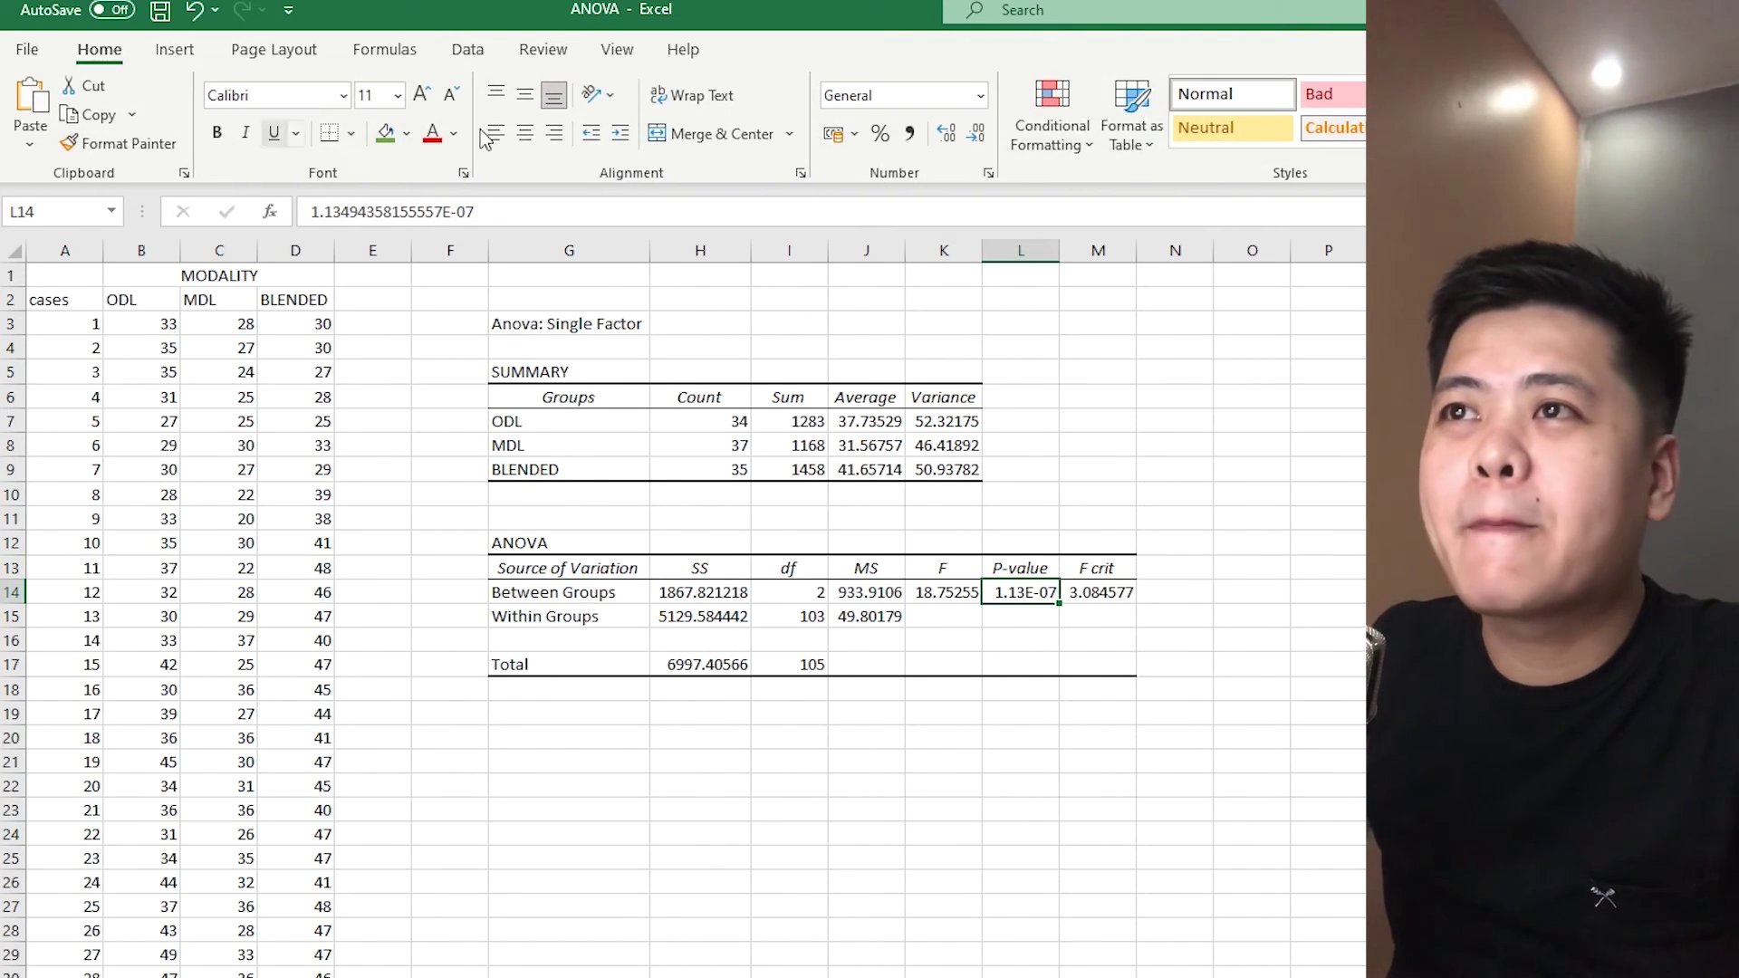
pyautogui.click(980, 95)
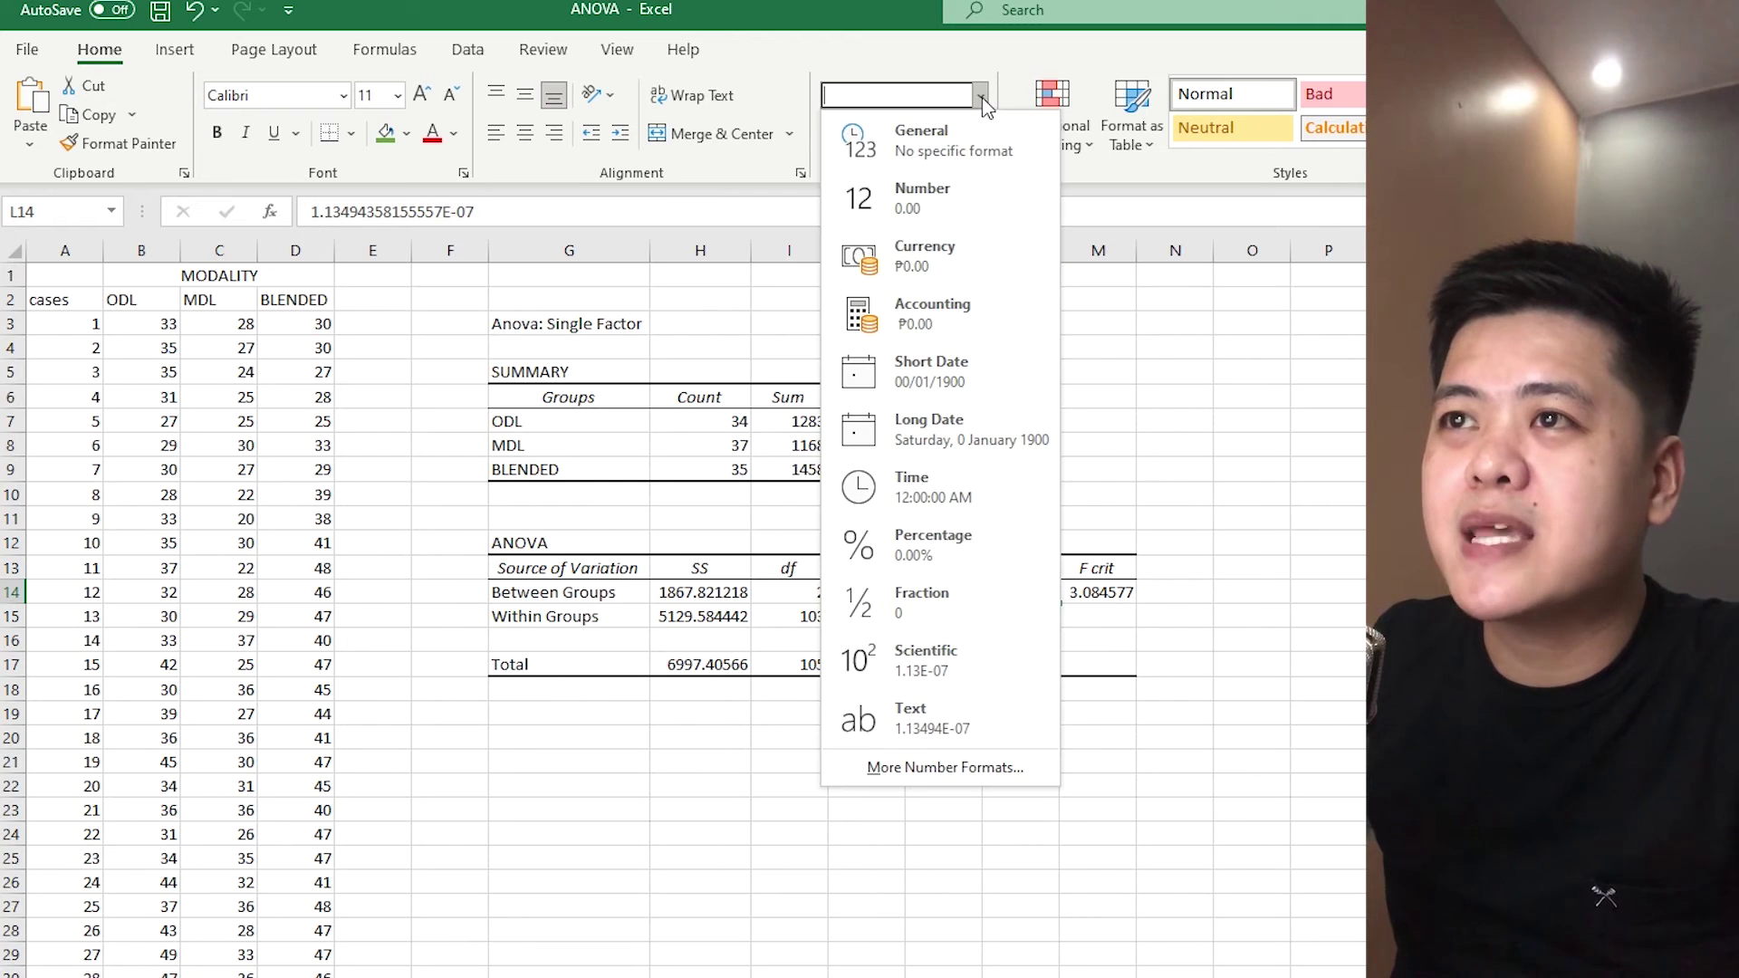
pyautogui.click(910, 217)
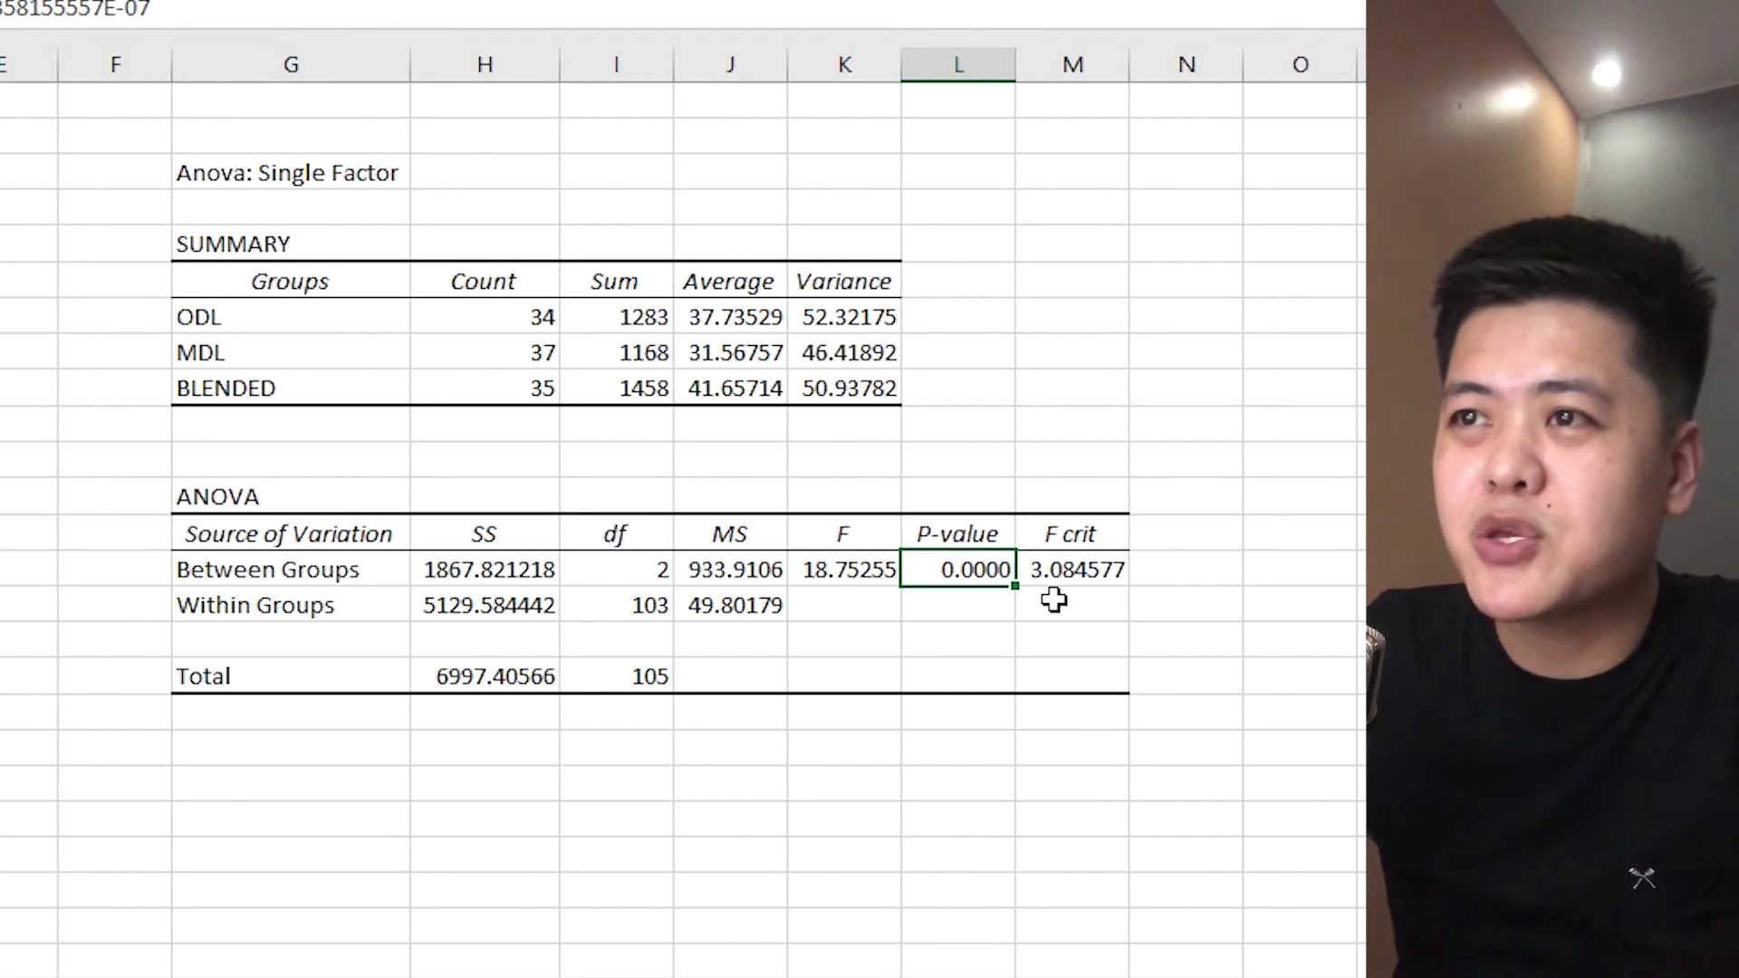
# - Compare the averages of the ODL, MDL and BLENDED groups in the SUMMARY table
pyautogui.click(255, 328)
pyautogui.click(258, 388)
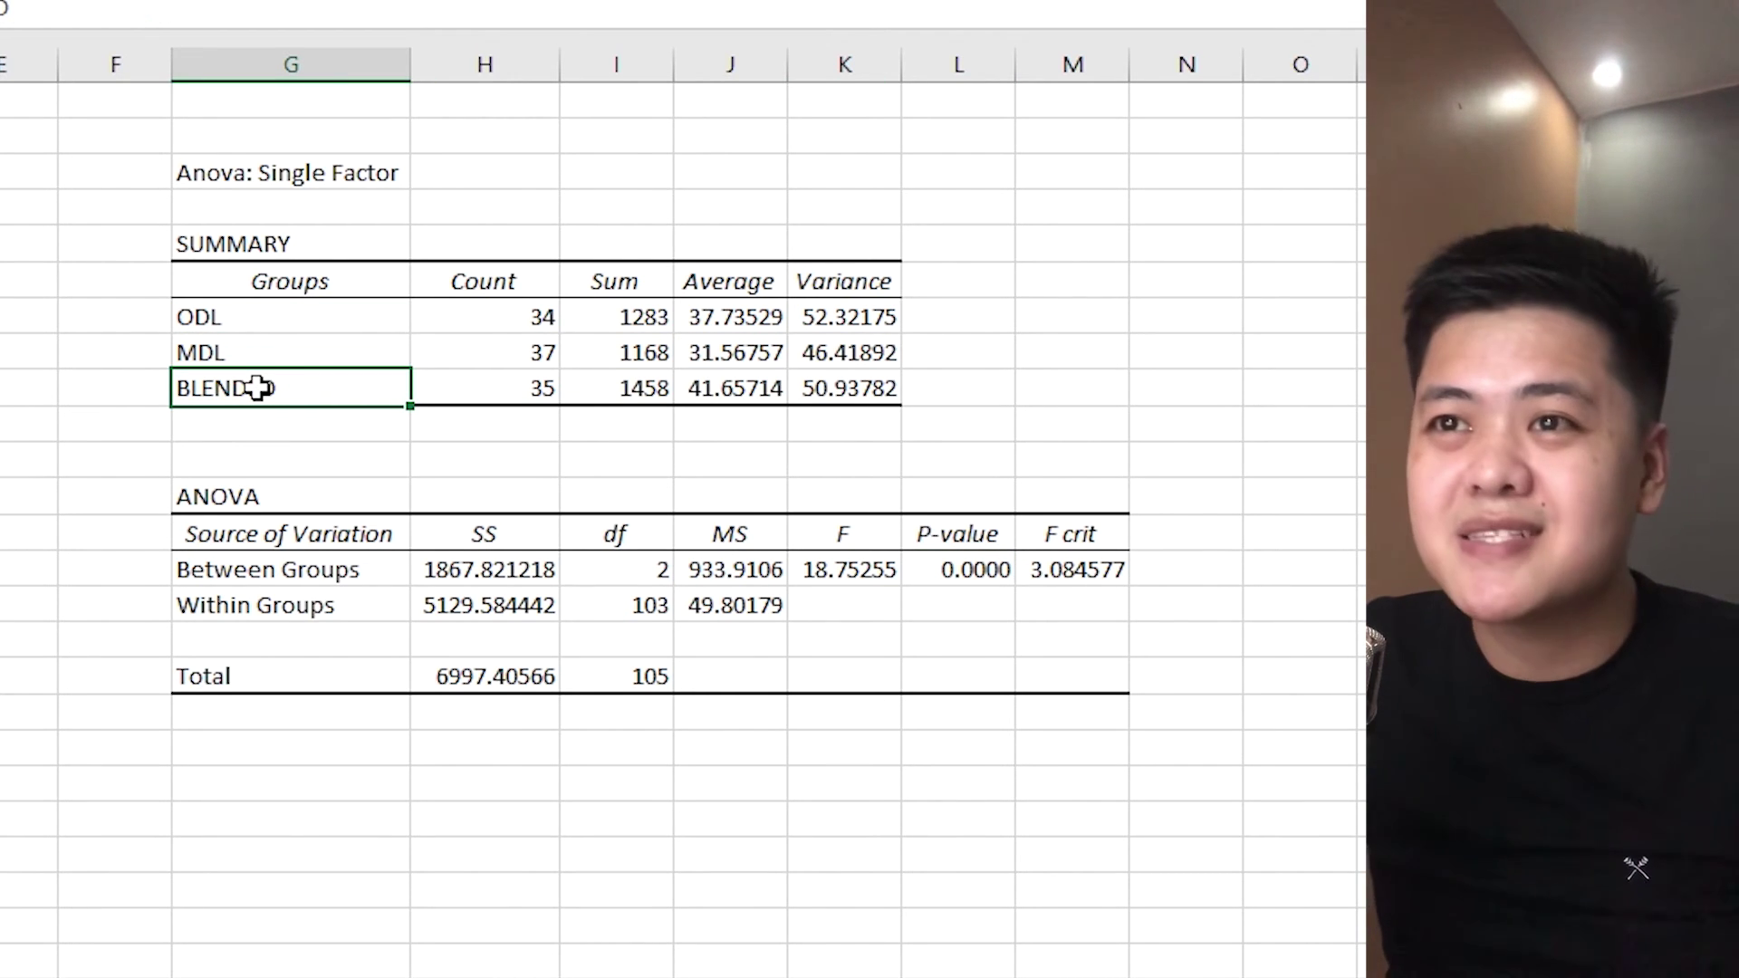
pyautogui.click(768, 352)
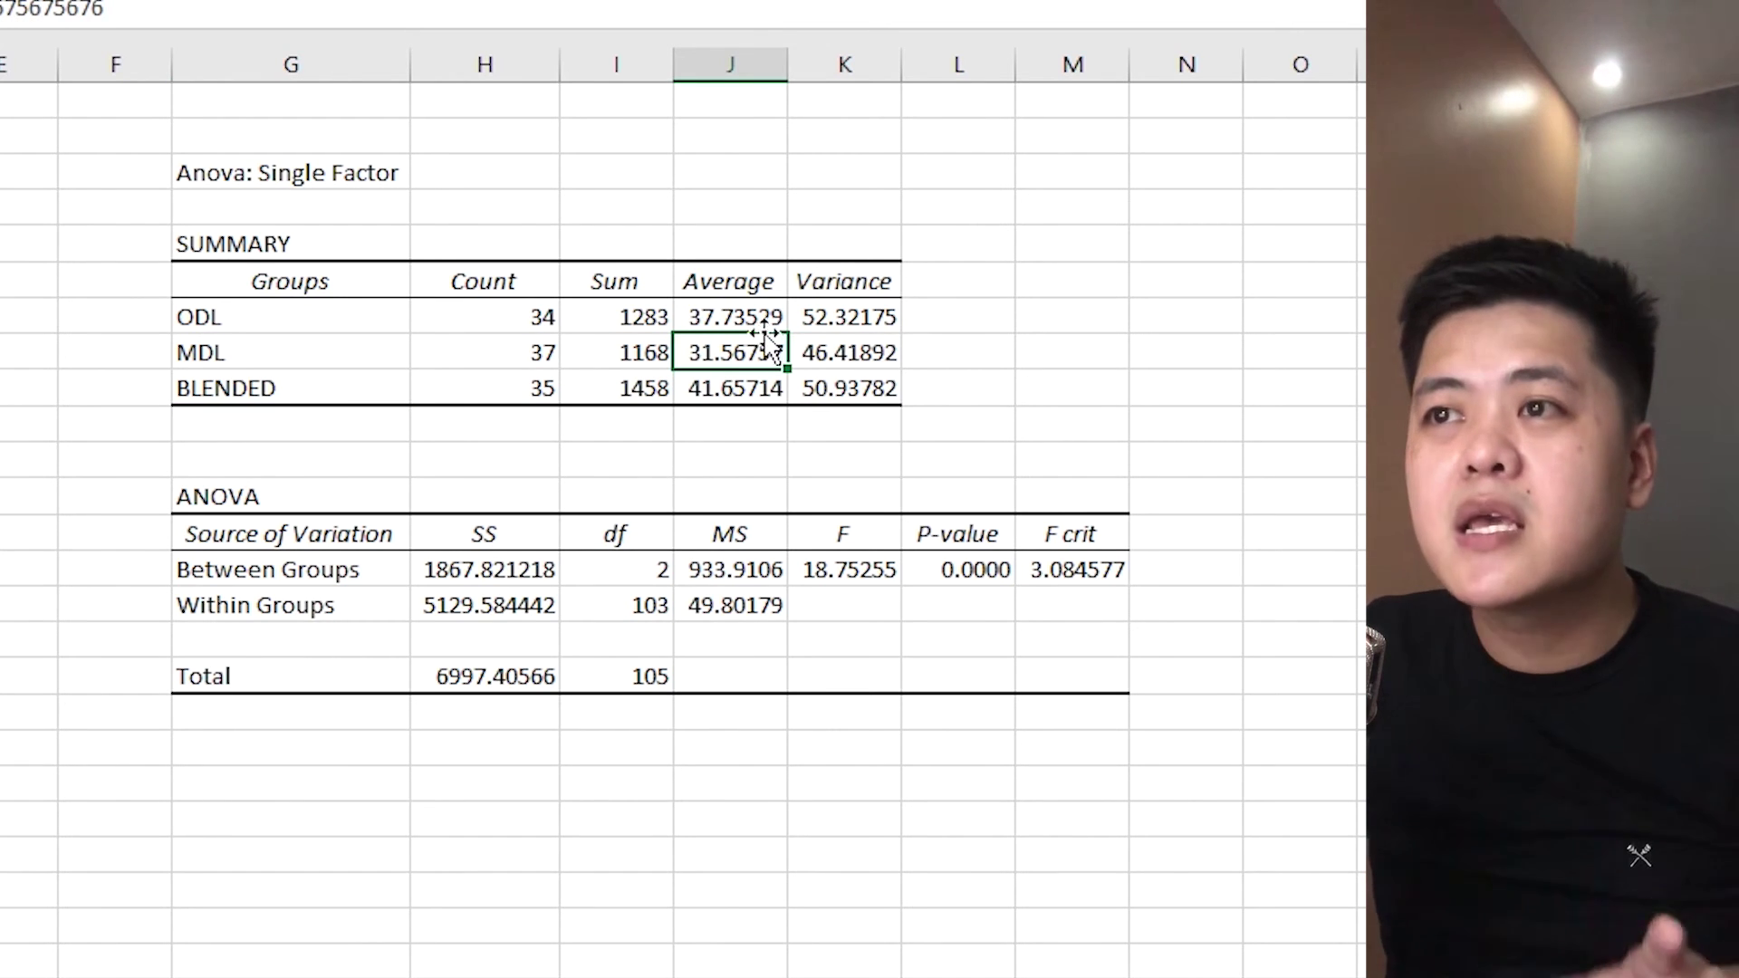
pyautogui.moveTo(741, 305); pyautogui.dragTo(738, 345)
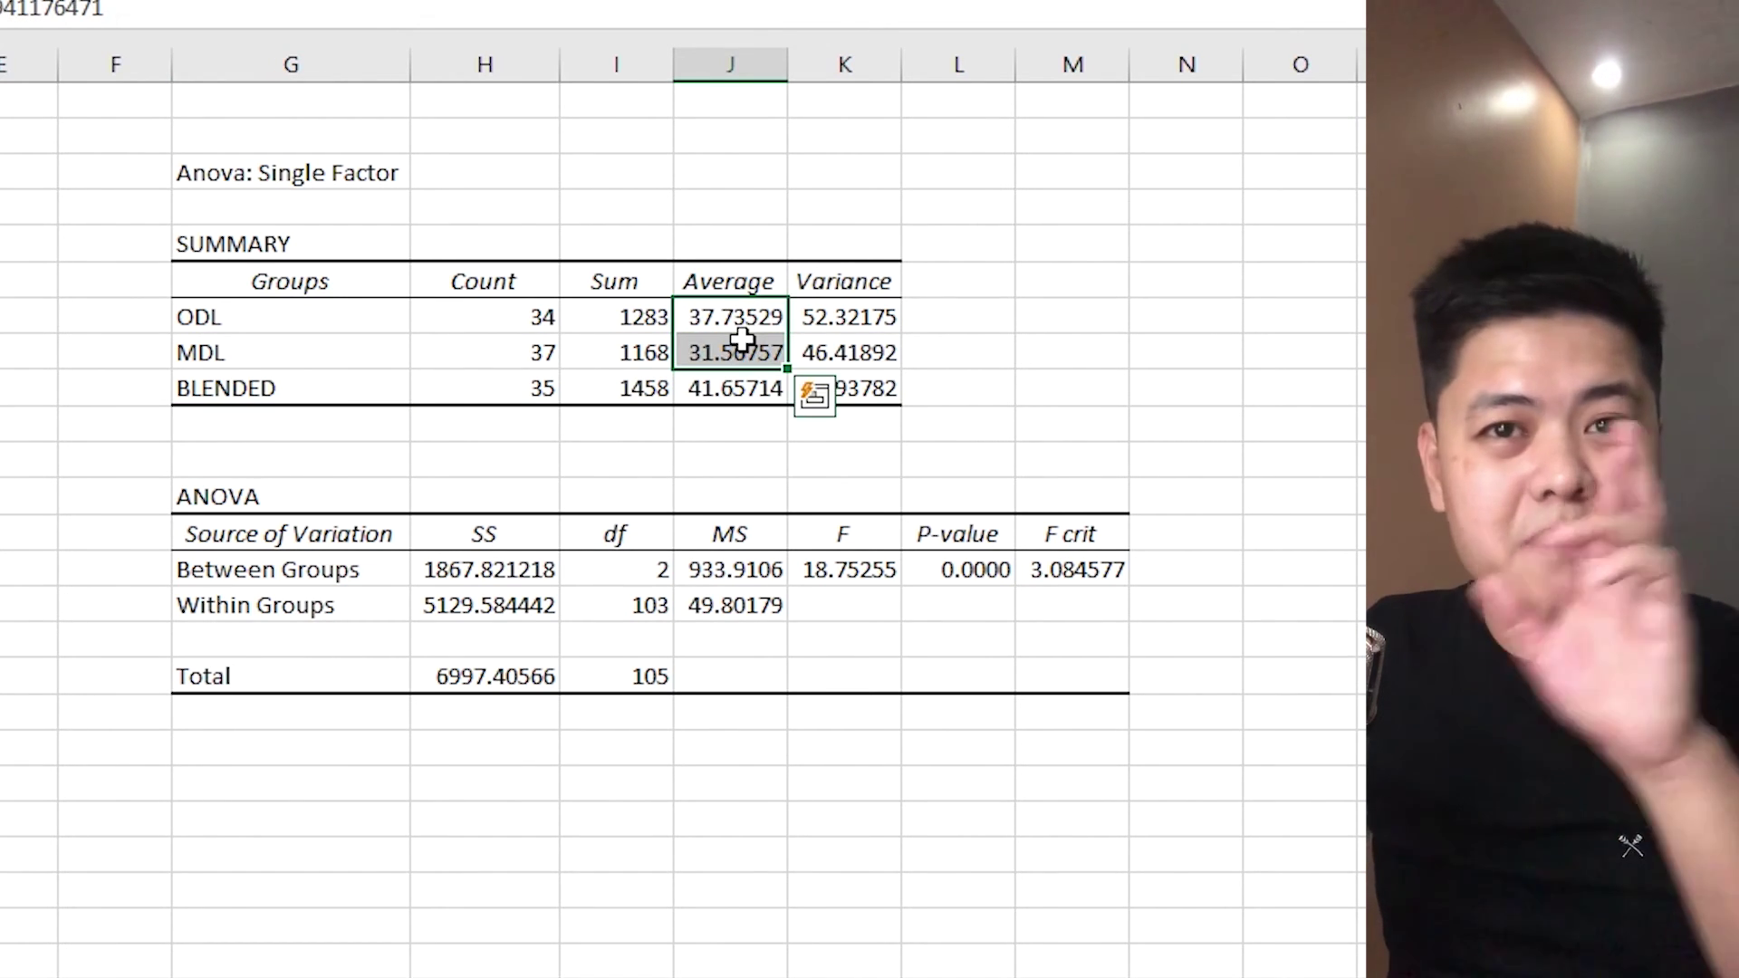
pyautogui.click(680, 388)
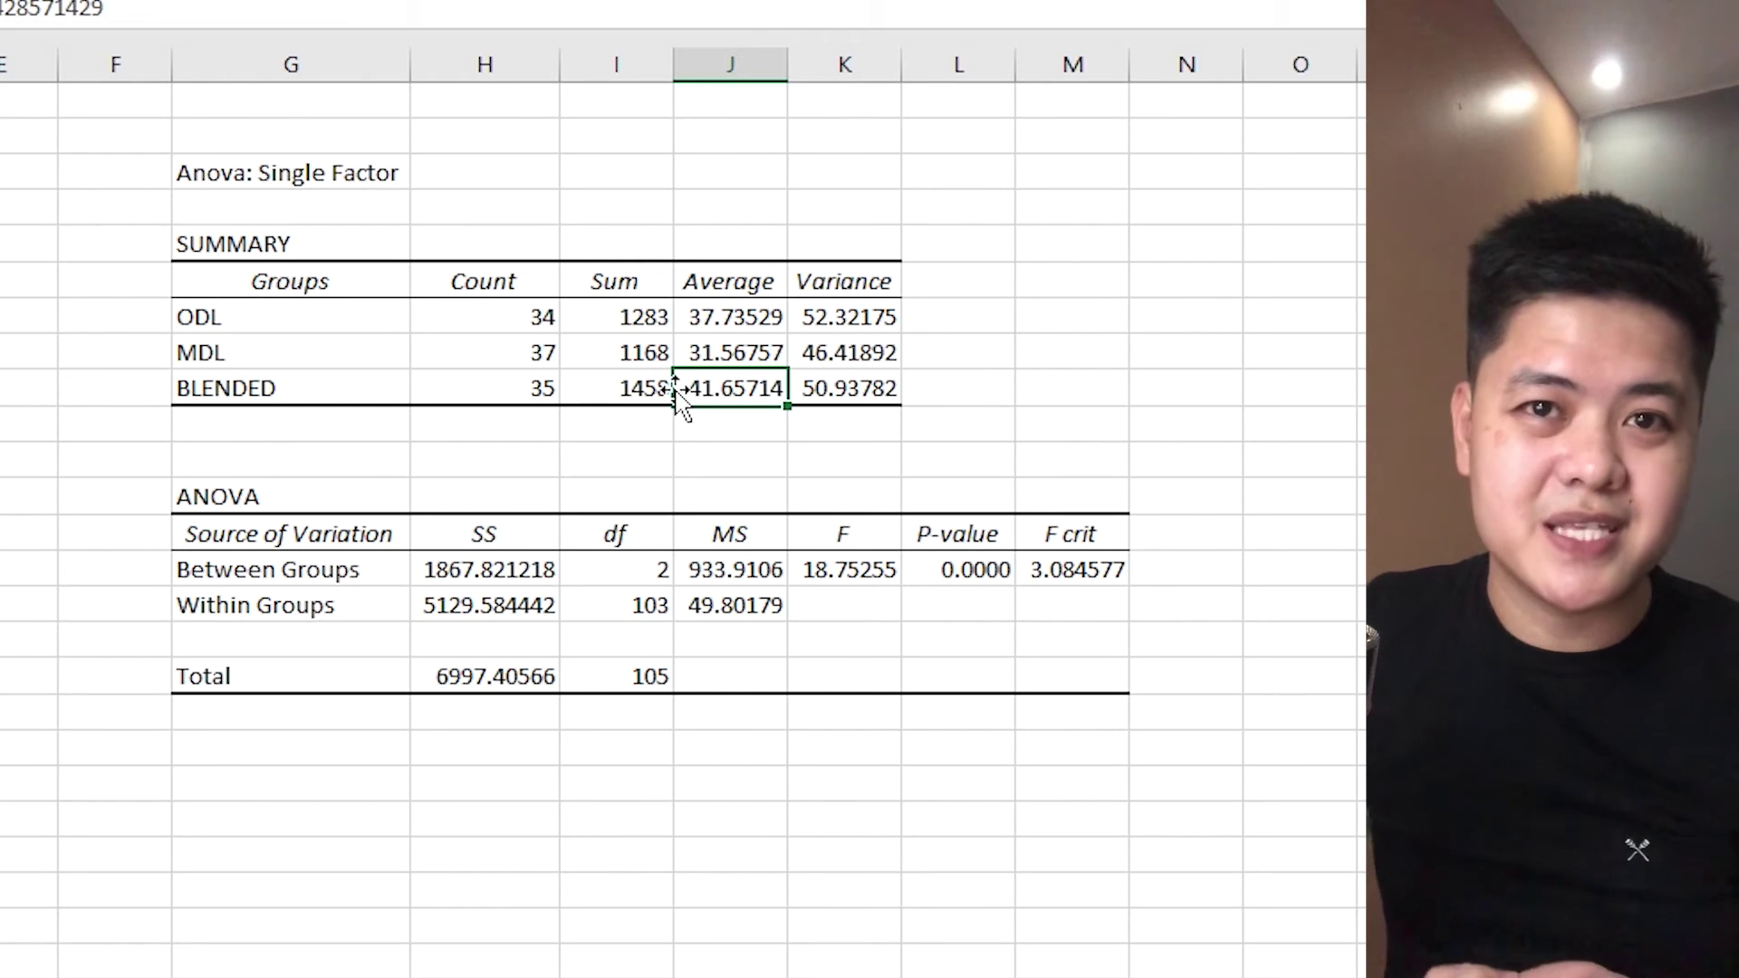
pyautogui.click(920, 606)
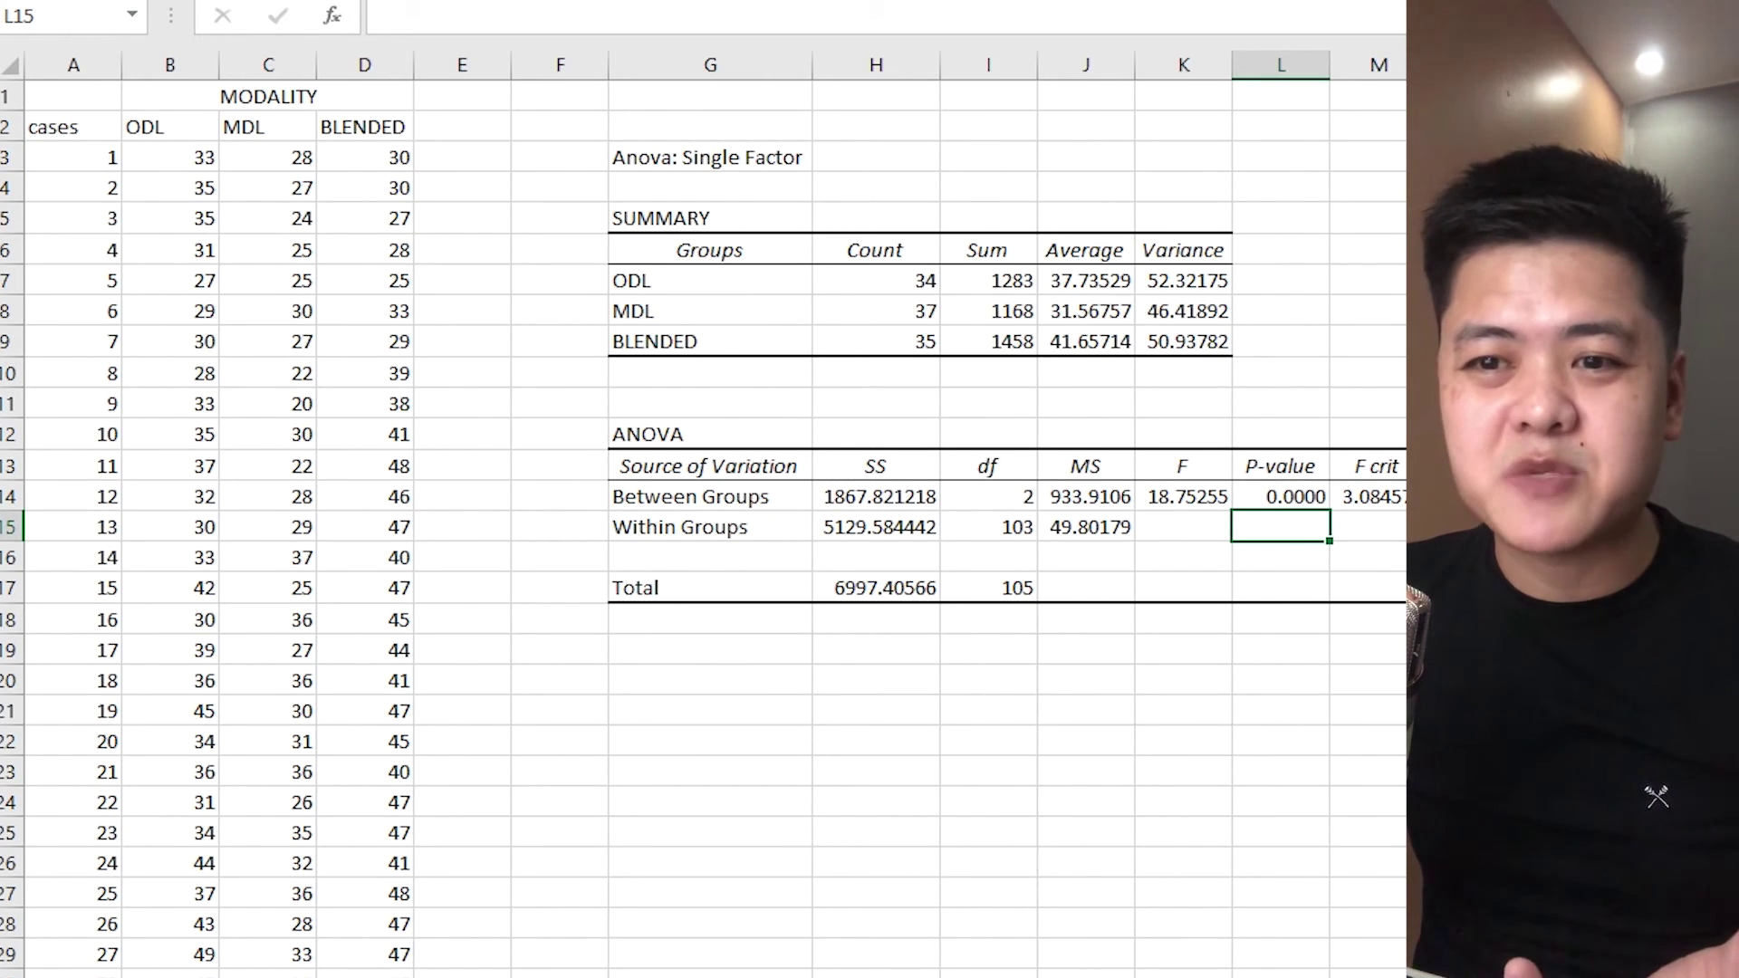
# - Open the sheet with the stacked Scores and MOD columns and review the scores and their modality codes
pyautogui.click(355, 976)
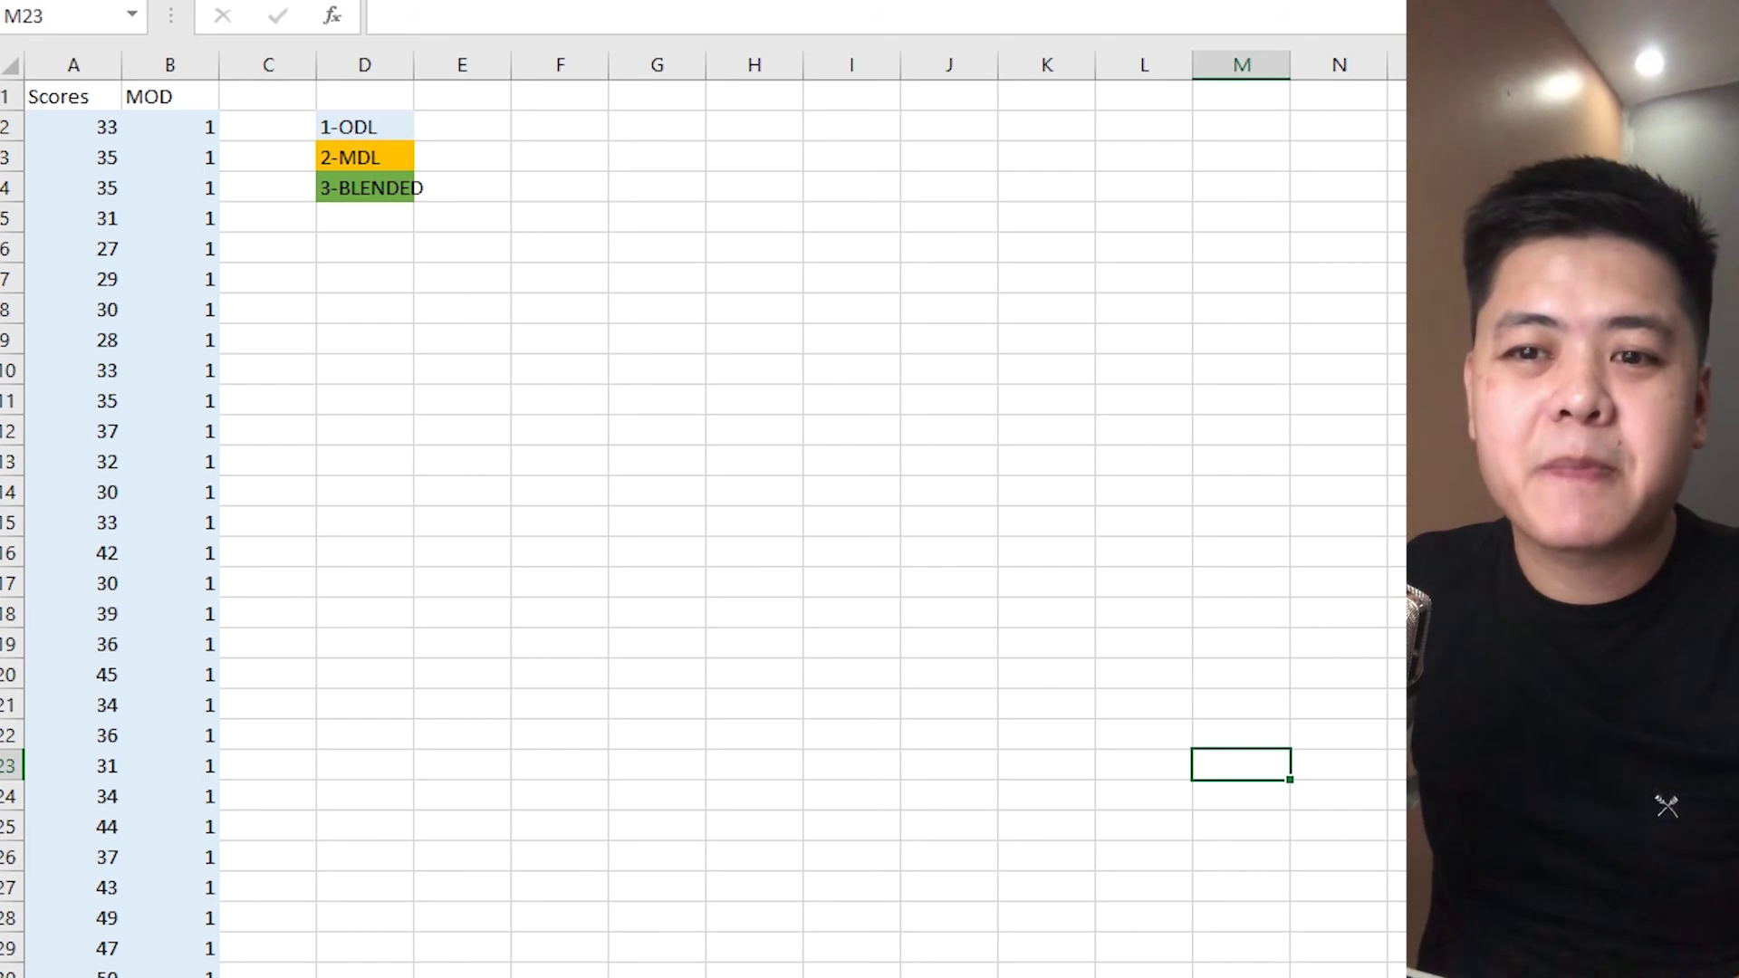
pyautogui.click(462, 976)
pyautogui.moveTo(158, 128); pyautogui.dragTo(372, 977)
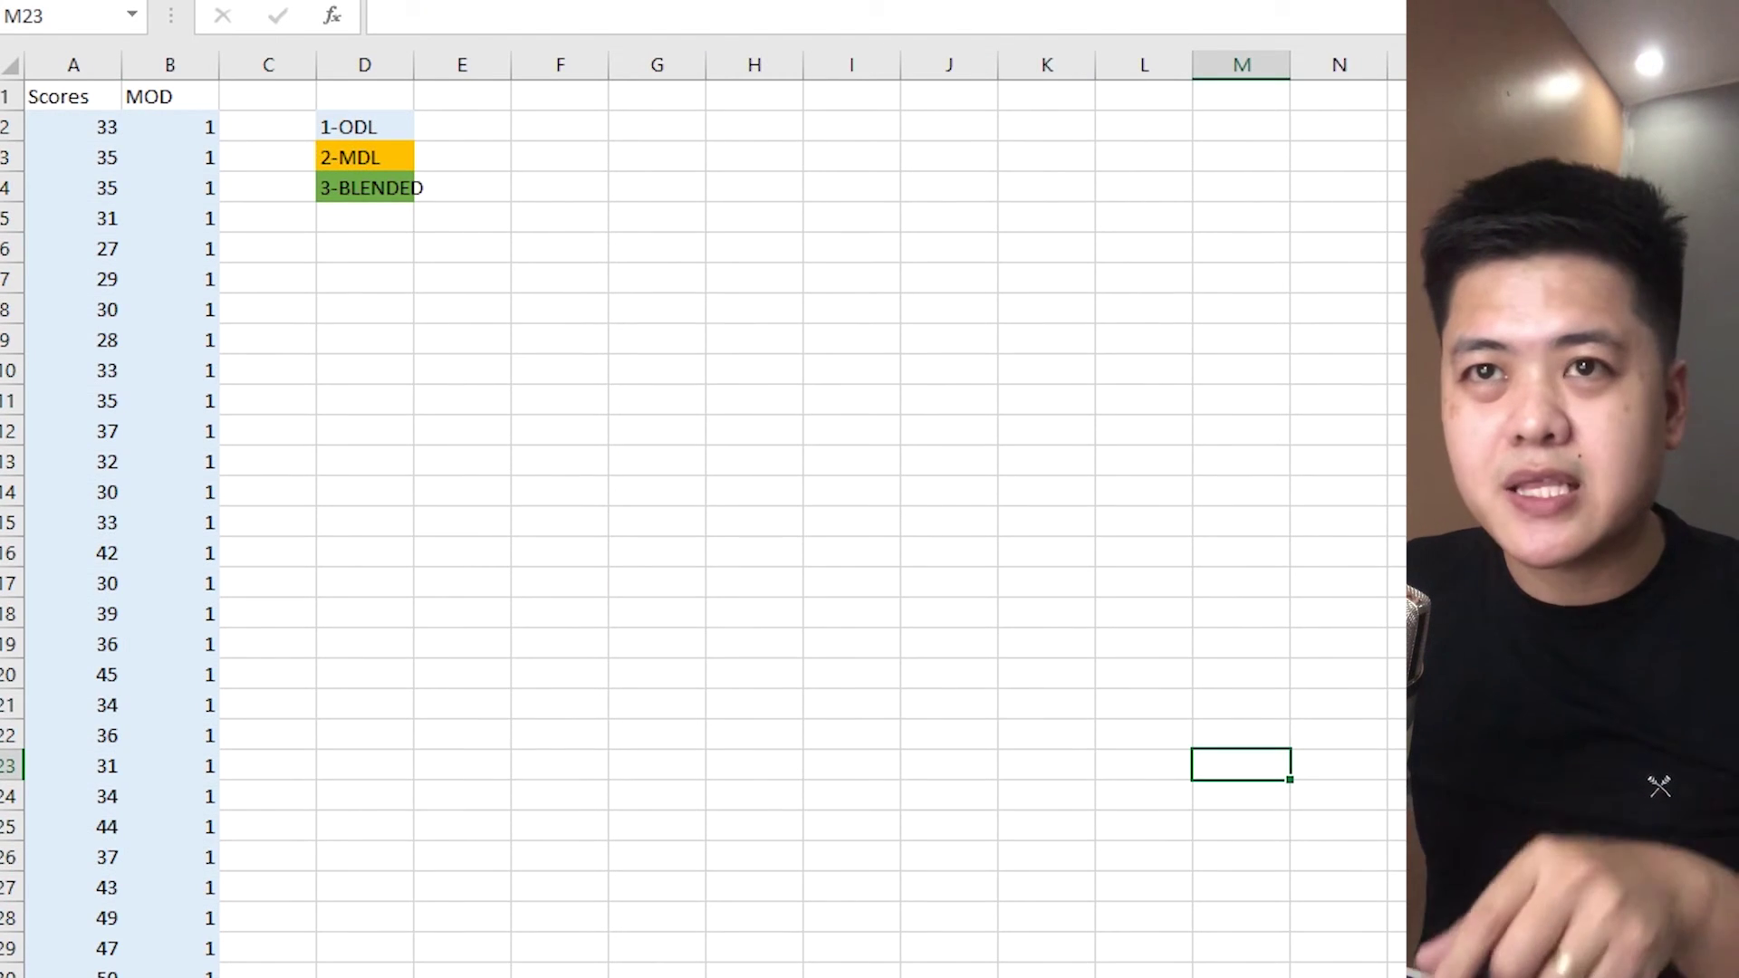
pyautogui.moveTo(88, 135); pyautogui.dragTo(78, 977)
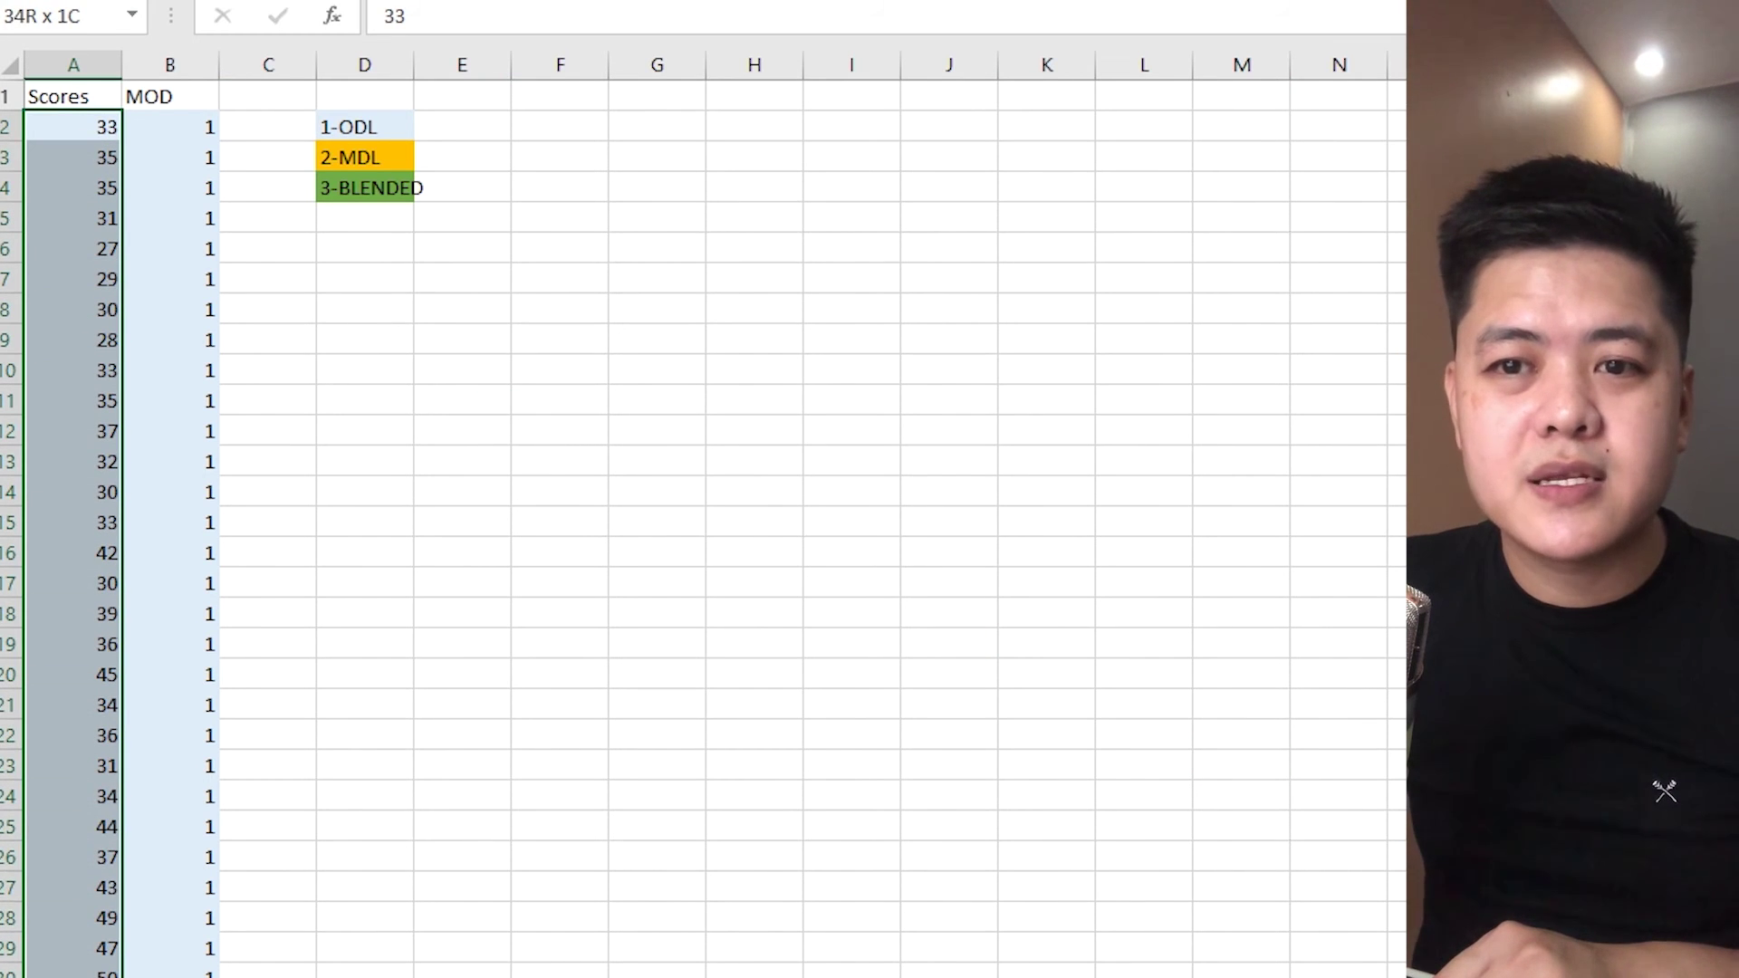
pyautogui.moveTo(190, 124); pyautogui.dragTo(202, 977)
pyautogui.scroll(-4, 93, 883)
pyautogui.click(83, 798)
pyautogui.moveTo(83, 798); pyautogui.dragTo(99, 977)
pyautogui.scroll(-3, 703, 529)
pyautogui.scroll(20, 703, 529)
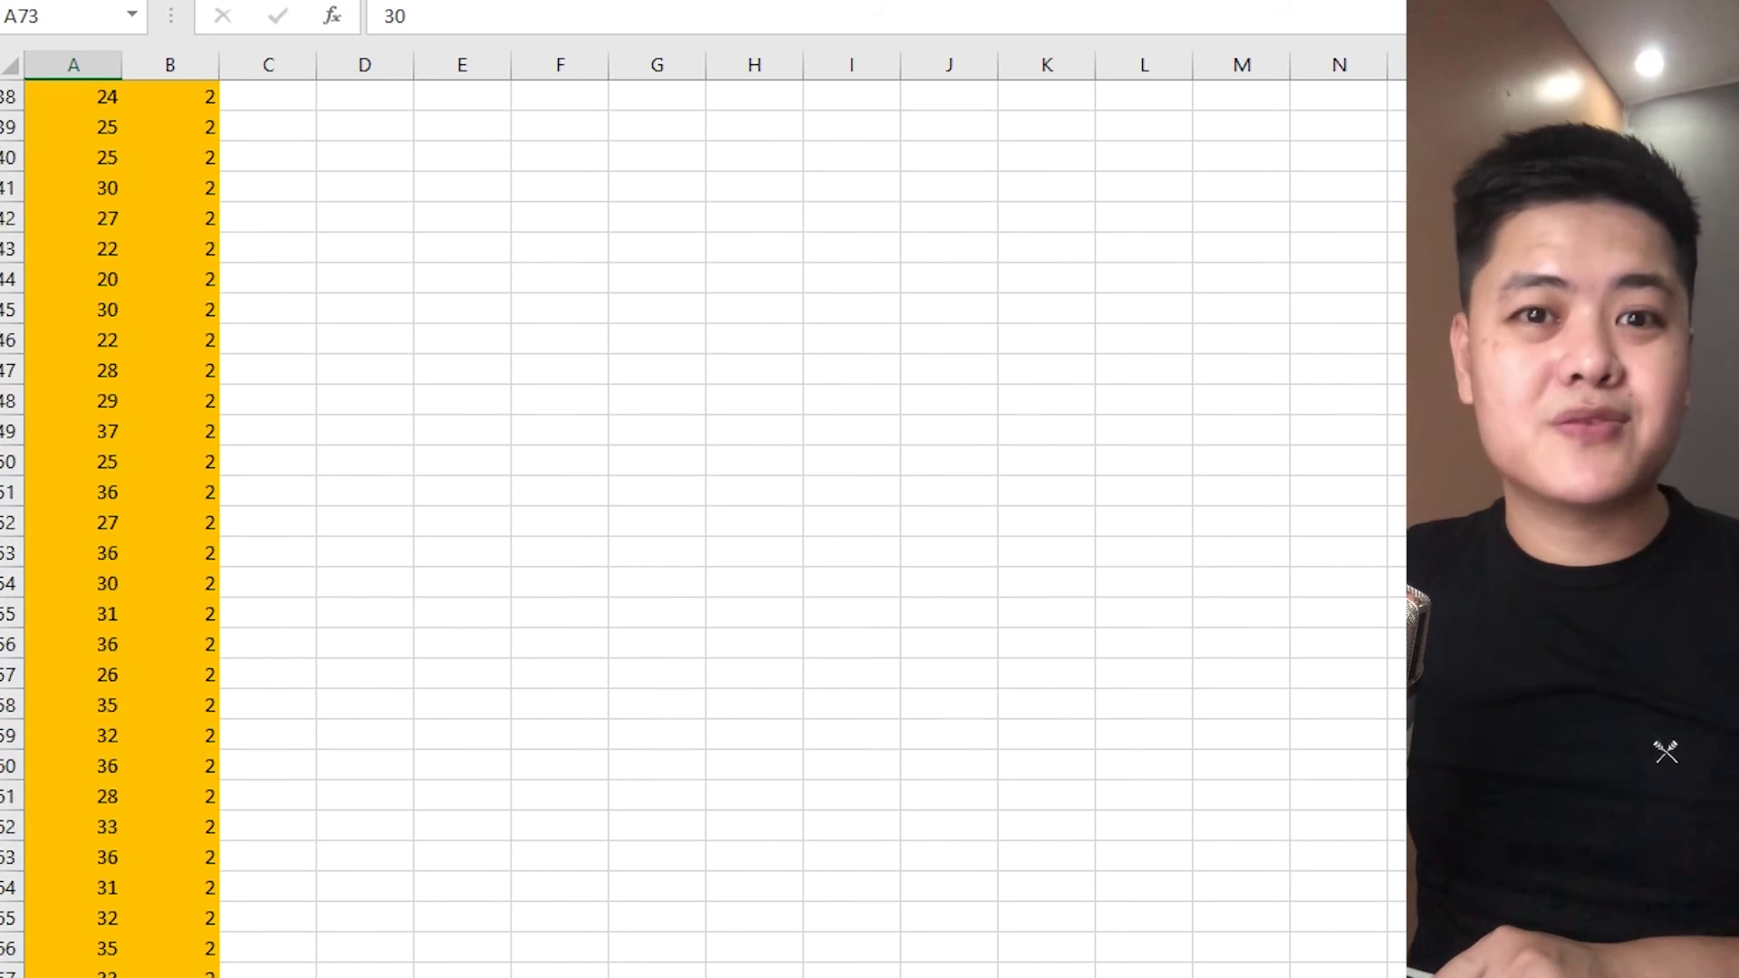
pyautogui.moveTo(73, 129); pyautogui.dragTo(77, 977)
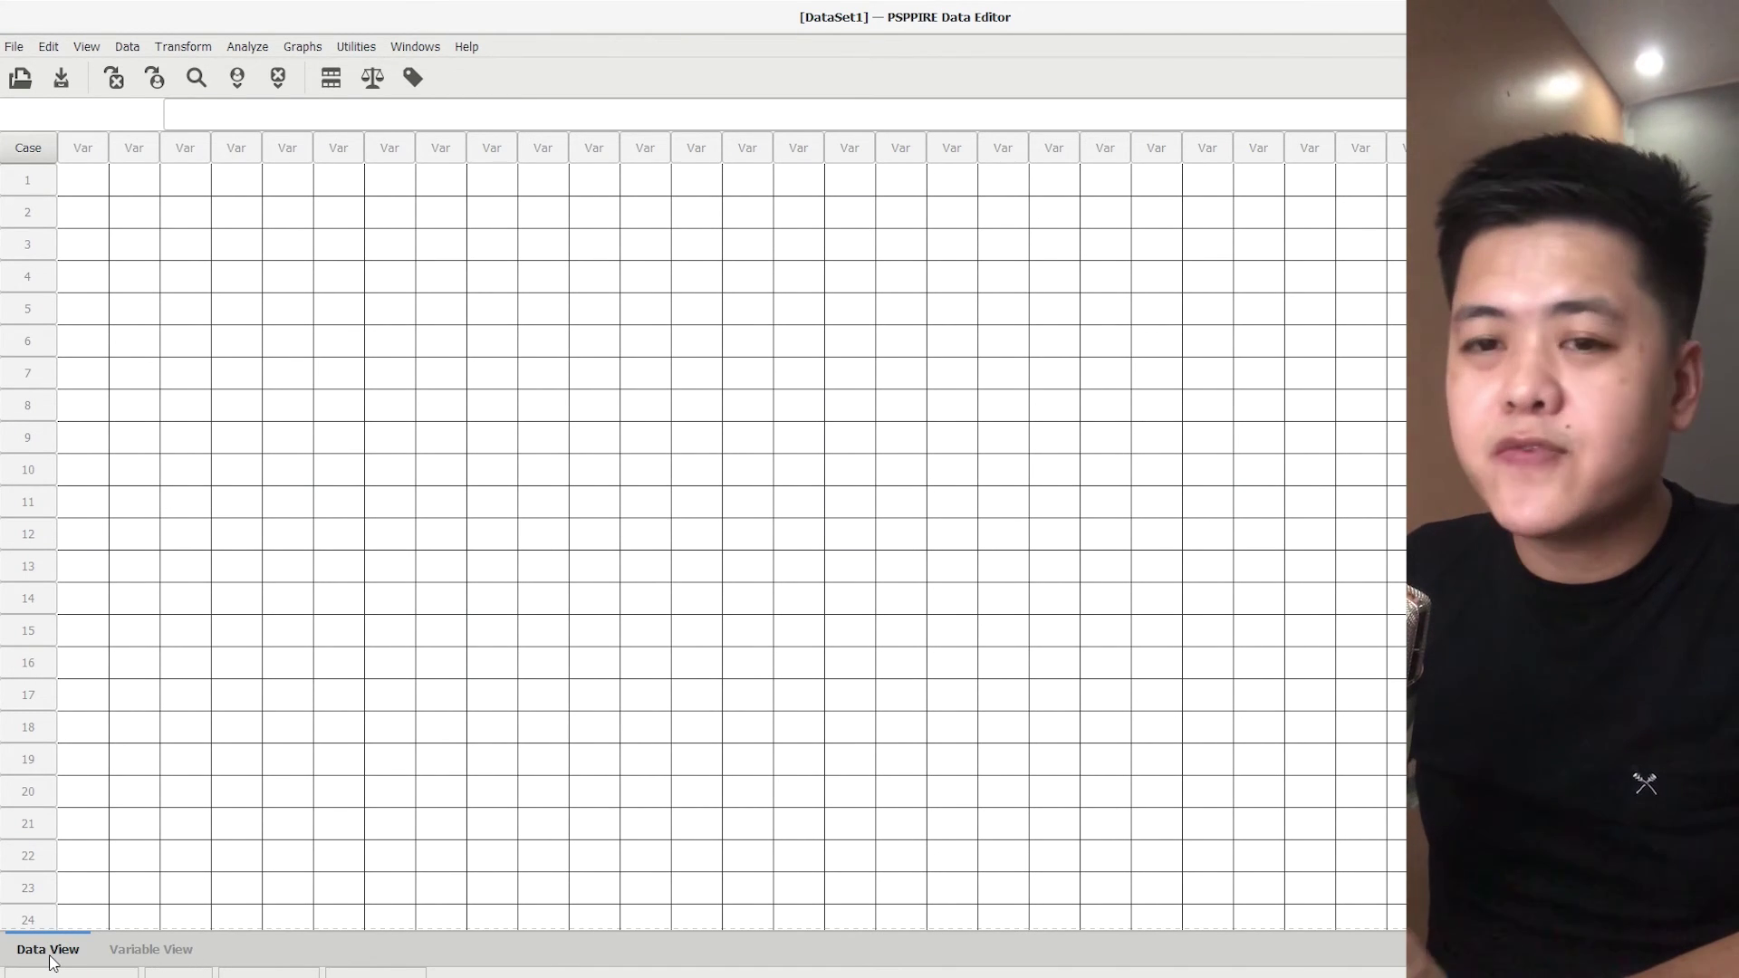
# - Compare the Variable View and Data View of the empty dataset in PSPPIRE, finishing in Data View
pyautogui.click(118, 955)
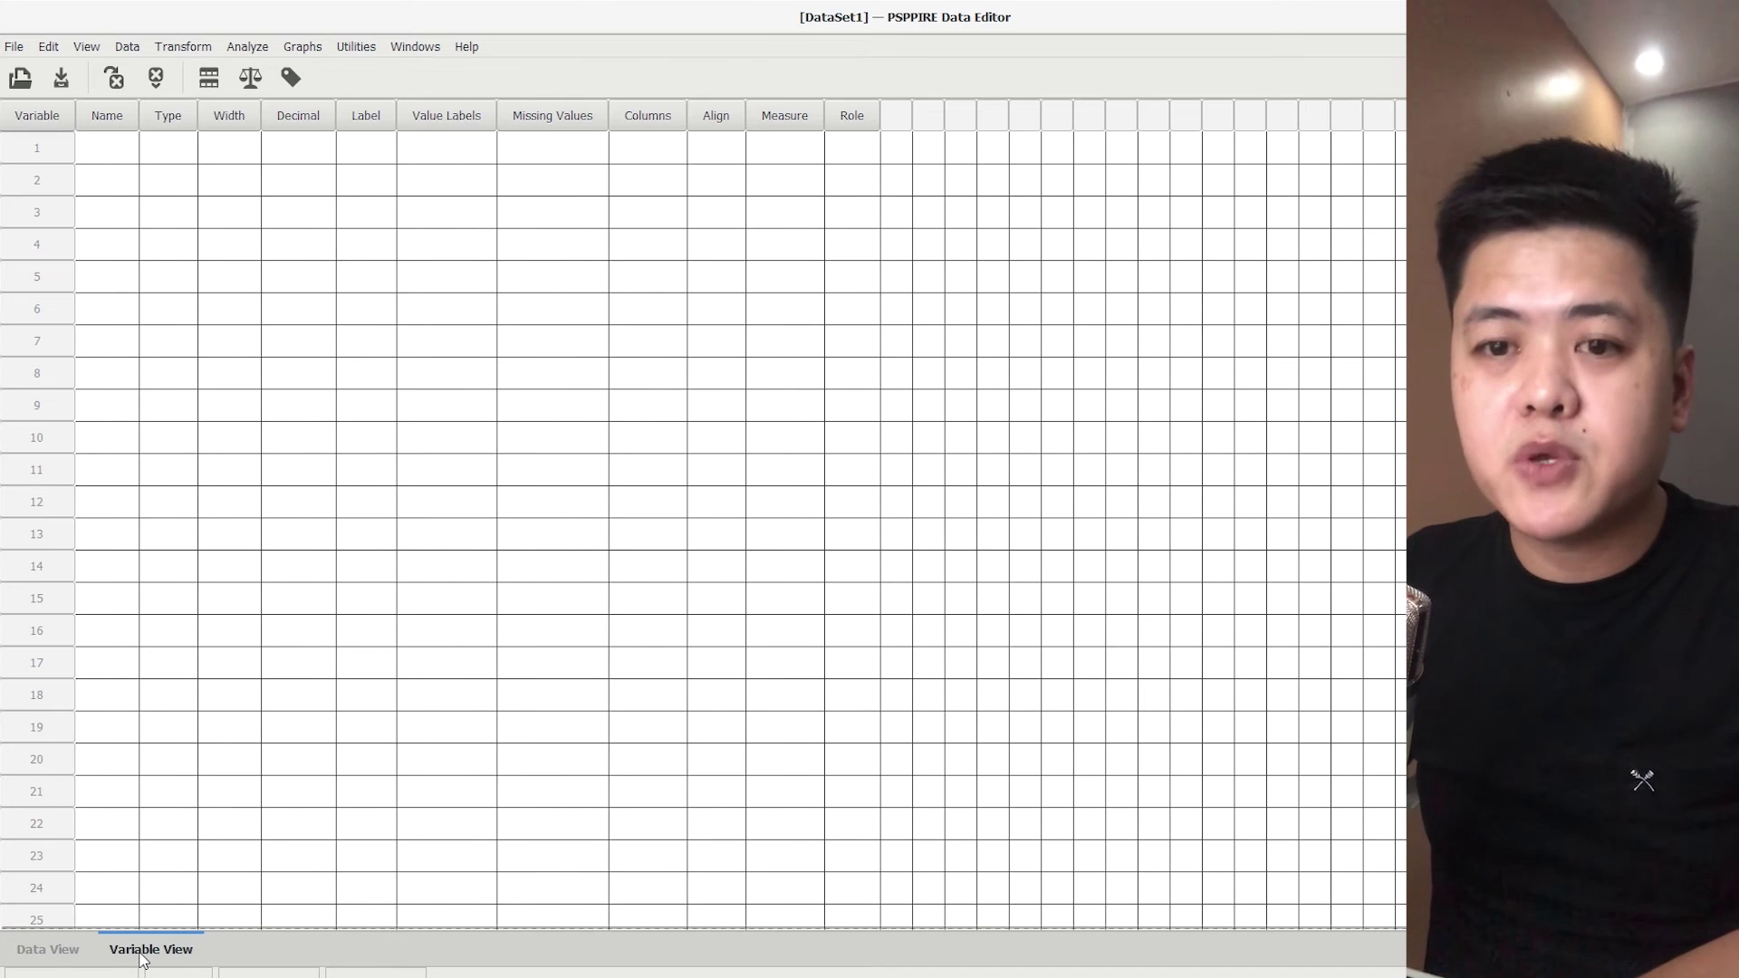
pyautogui.click(38, 951)
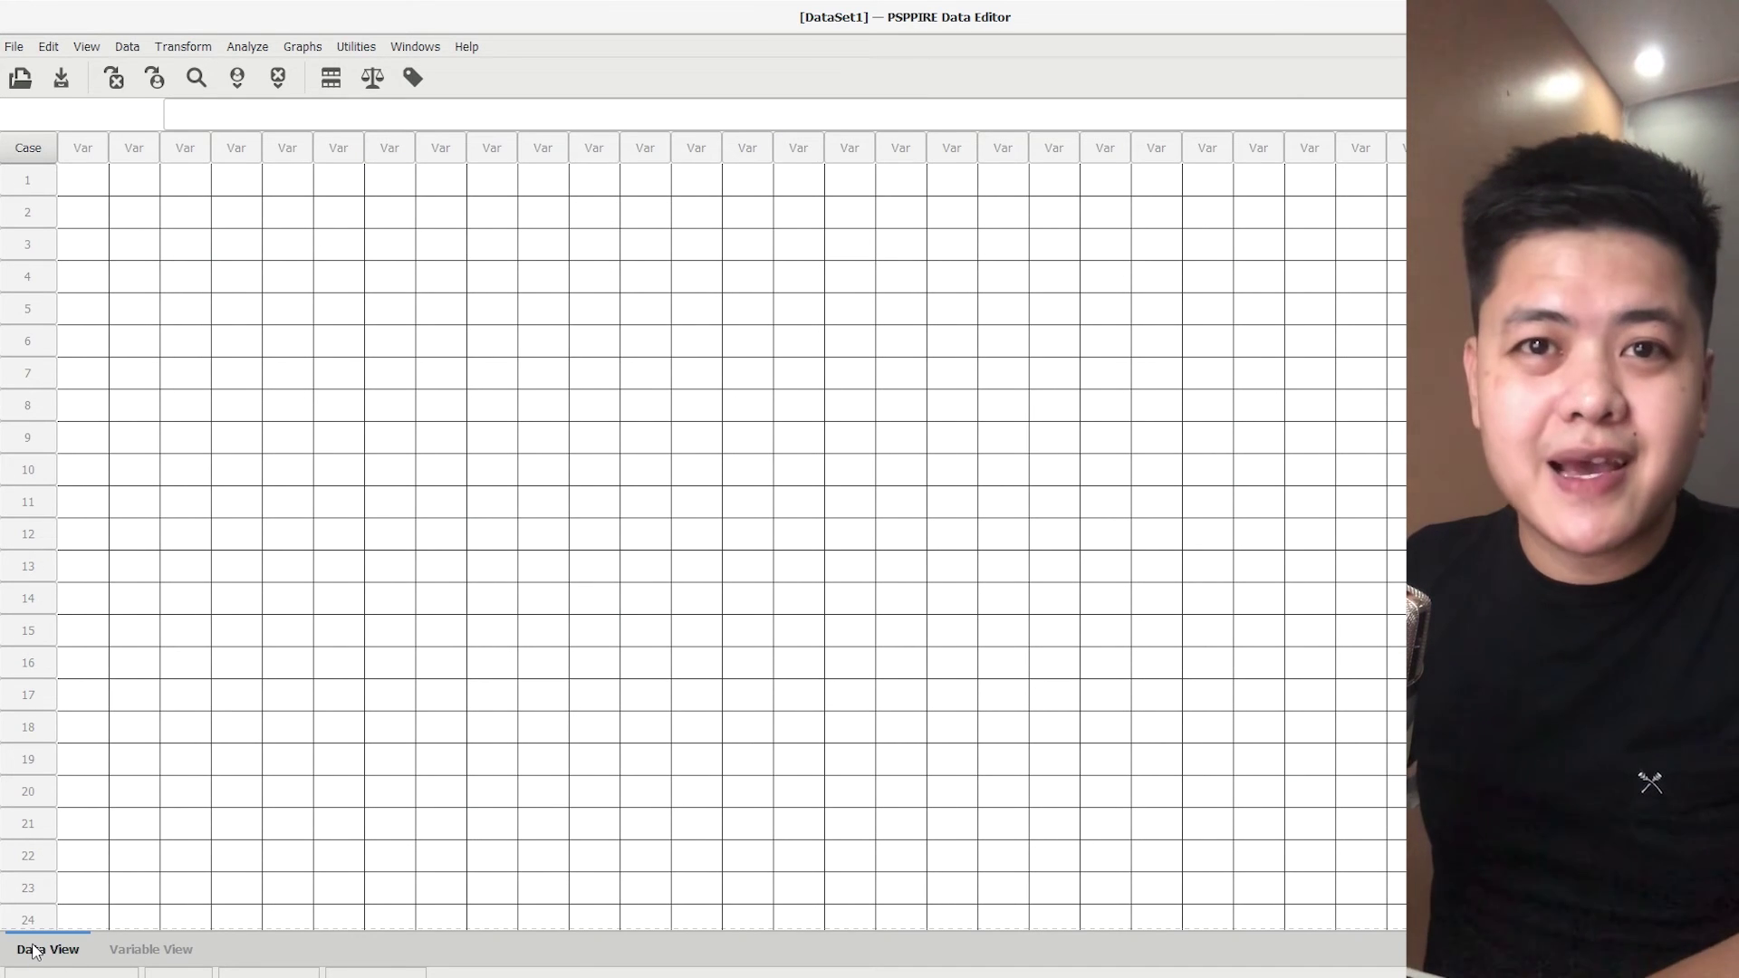
pyautogui.click(150, 951)
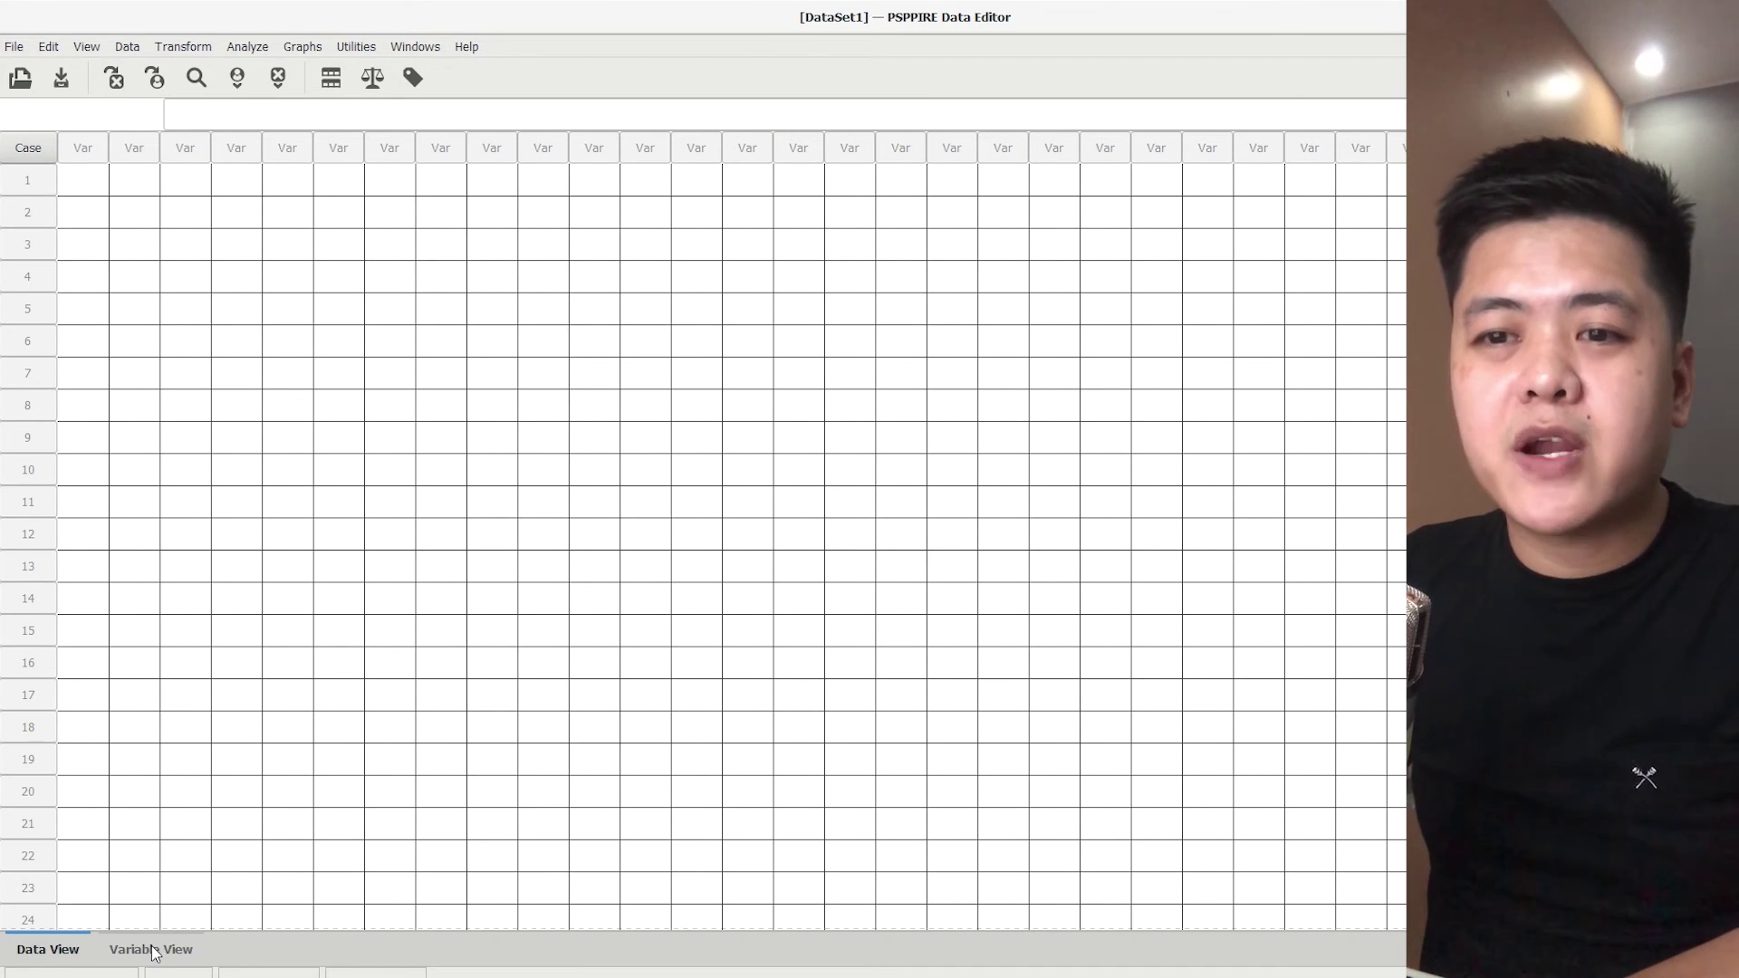
pyautogui.click(54, 951)
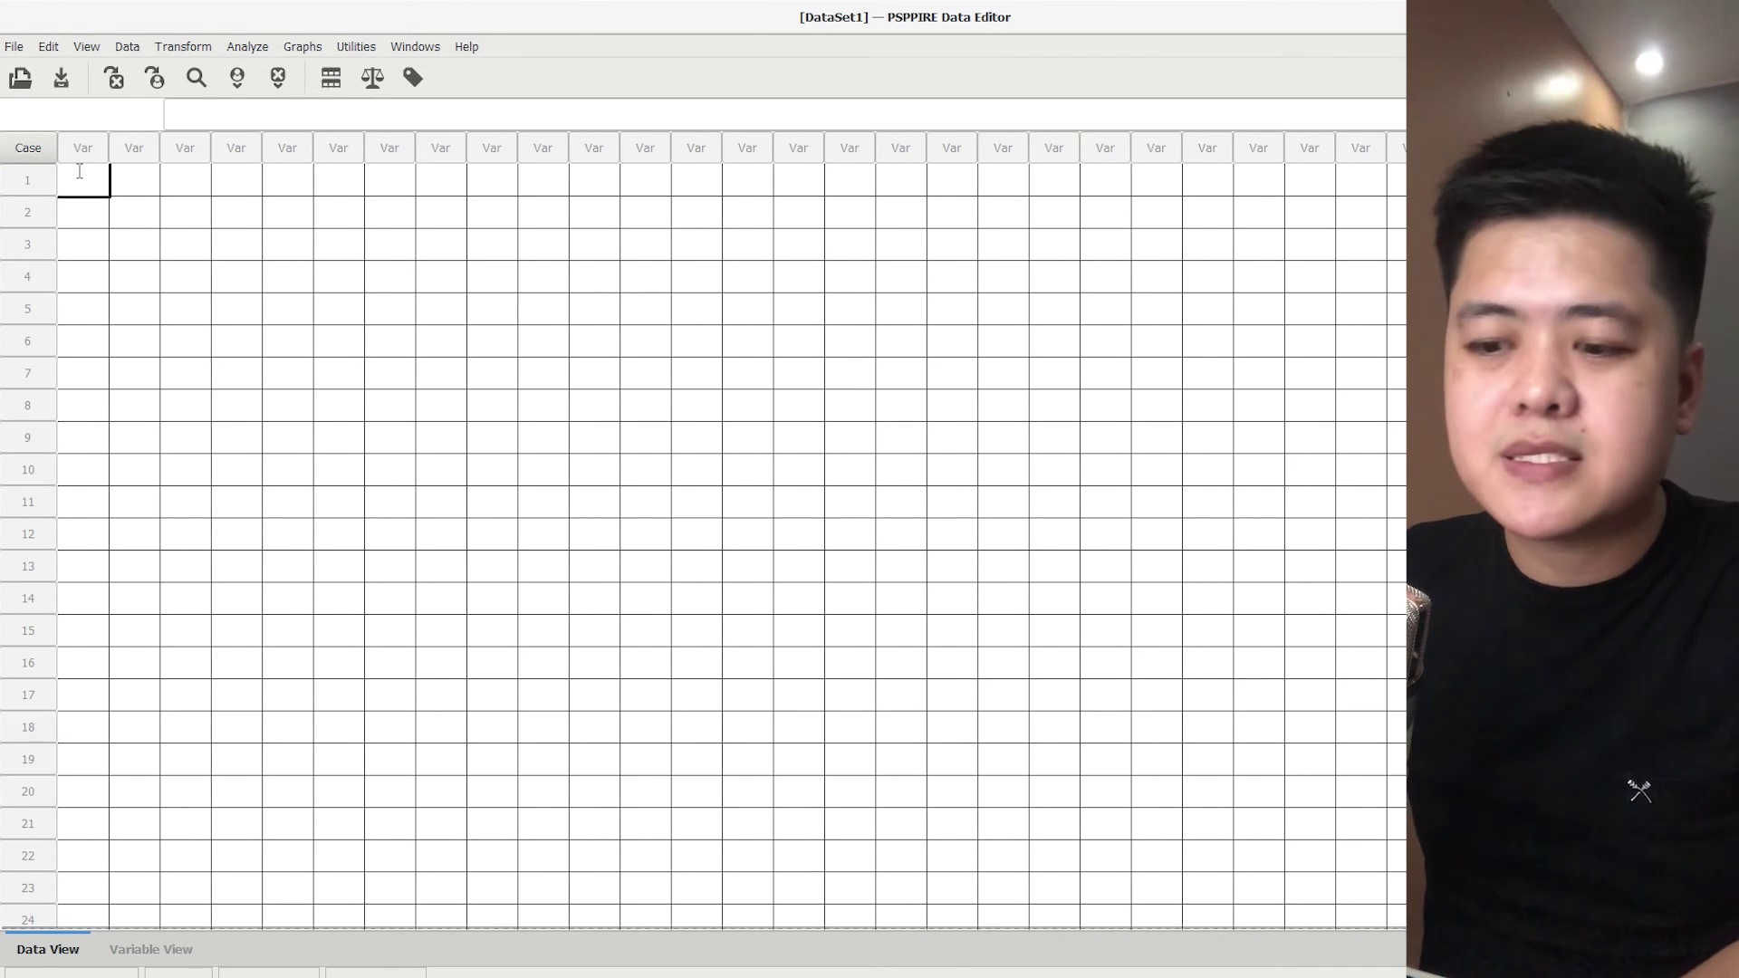
# - Paste the copied scores and modality codes from the first case onward, and name the two variables SCORE and MOD
pyautogui.hotkey('ctrl', 'v')
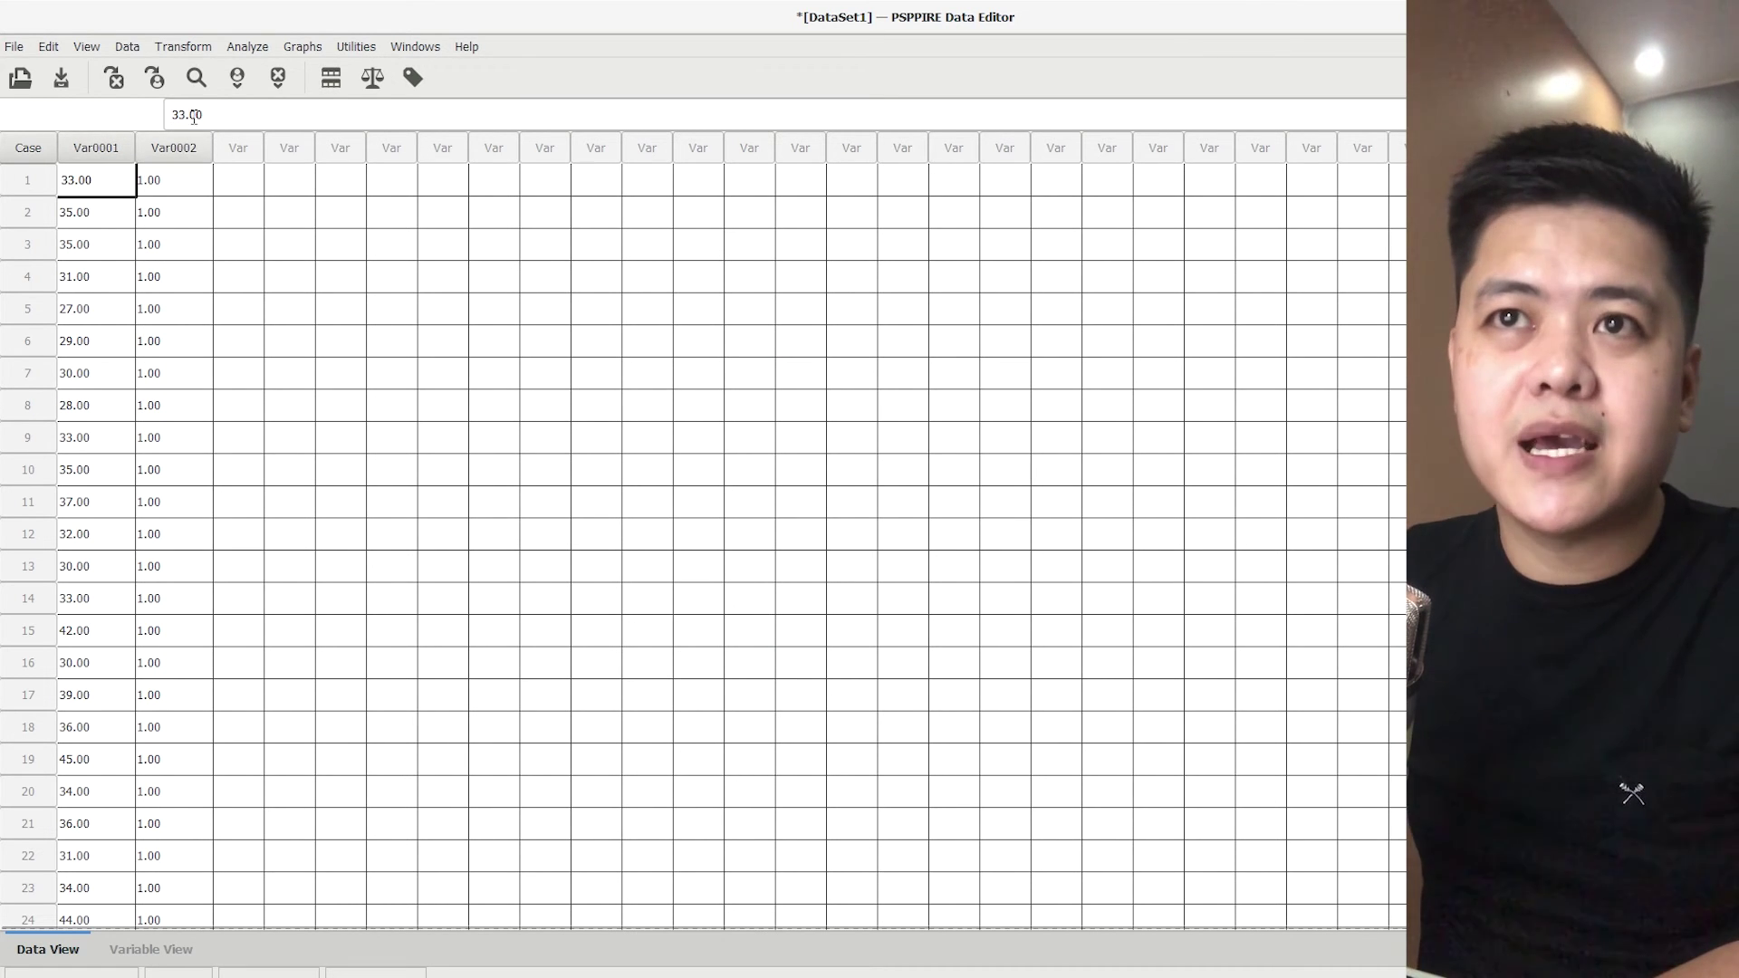
pyautogui.click(158, 958)
pyautogui.click(111, 146)
pyautogui.write('a')
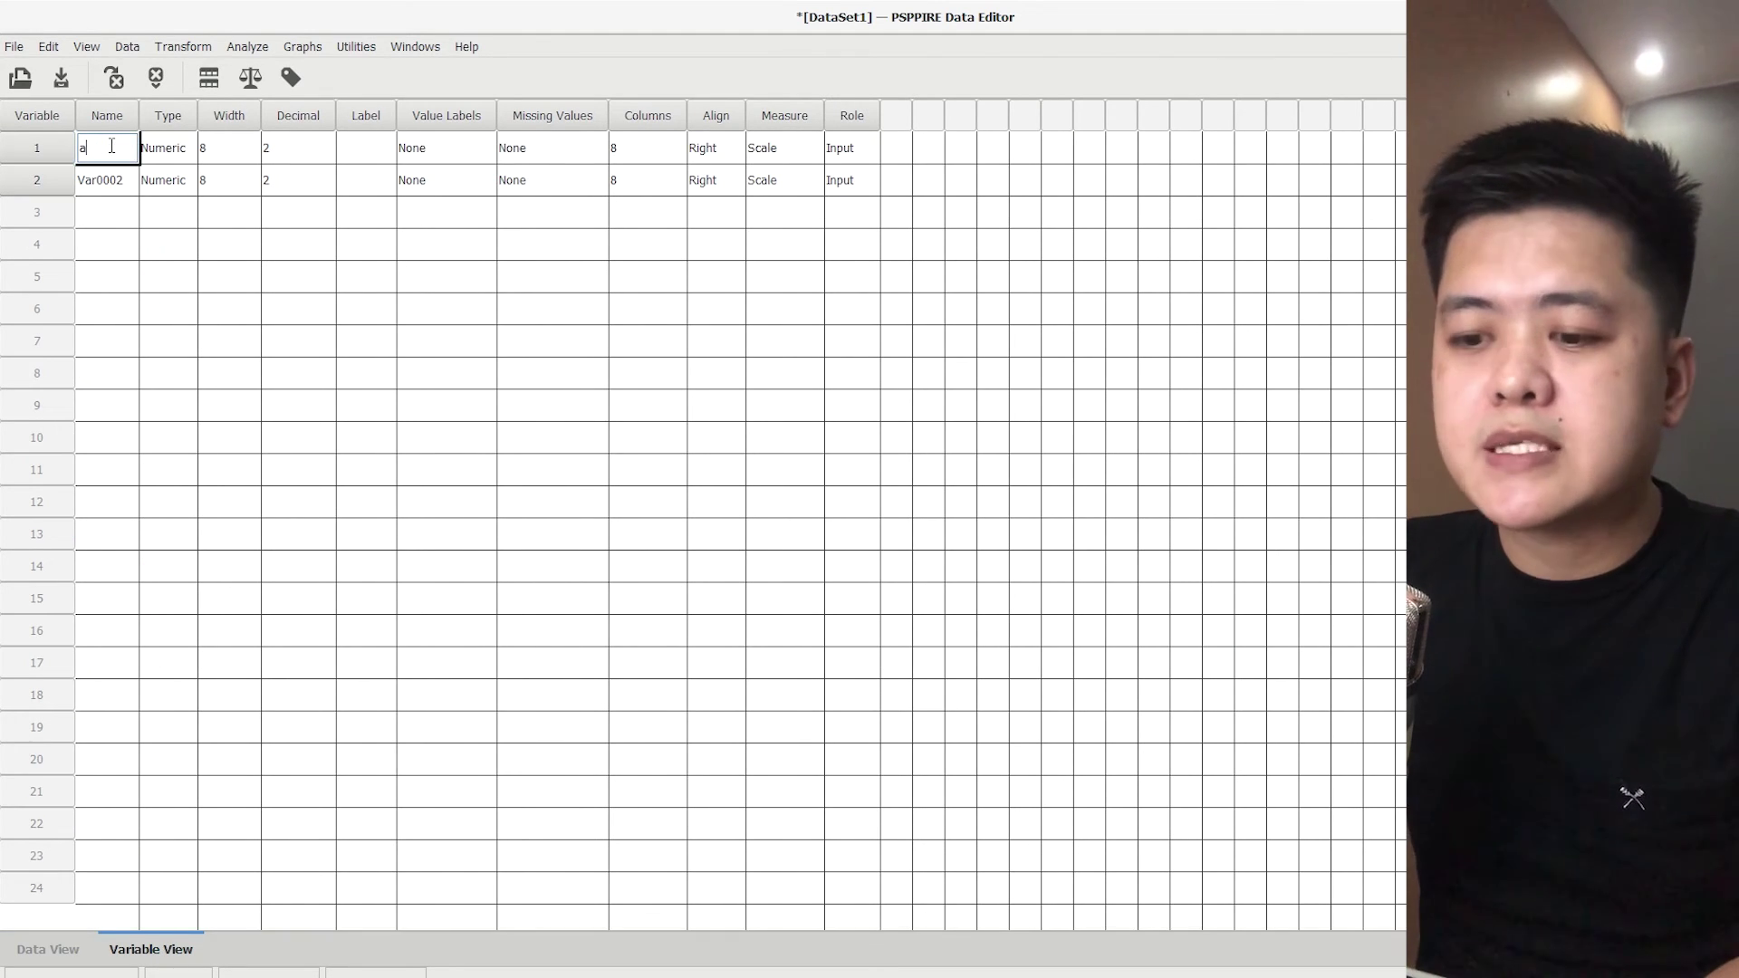
pyautogui.write('SCORE')
pyautogui.press('Return')
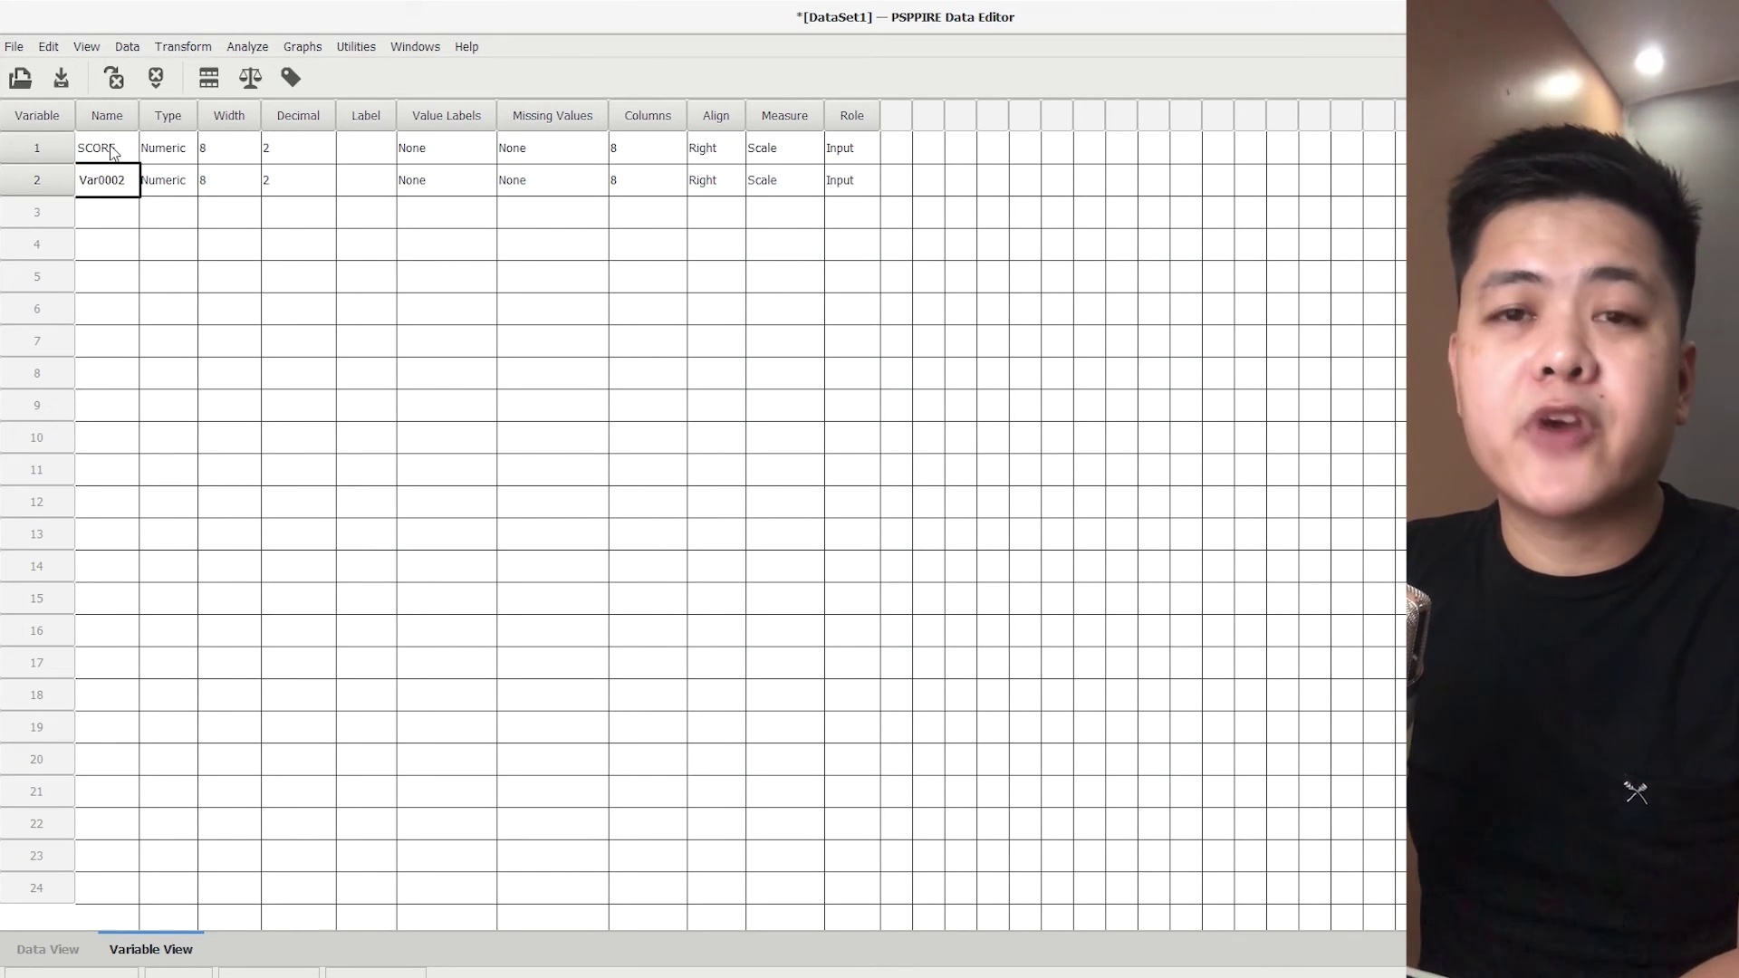
pyautogui.write('MOD')
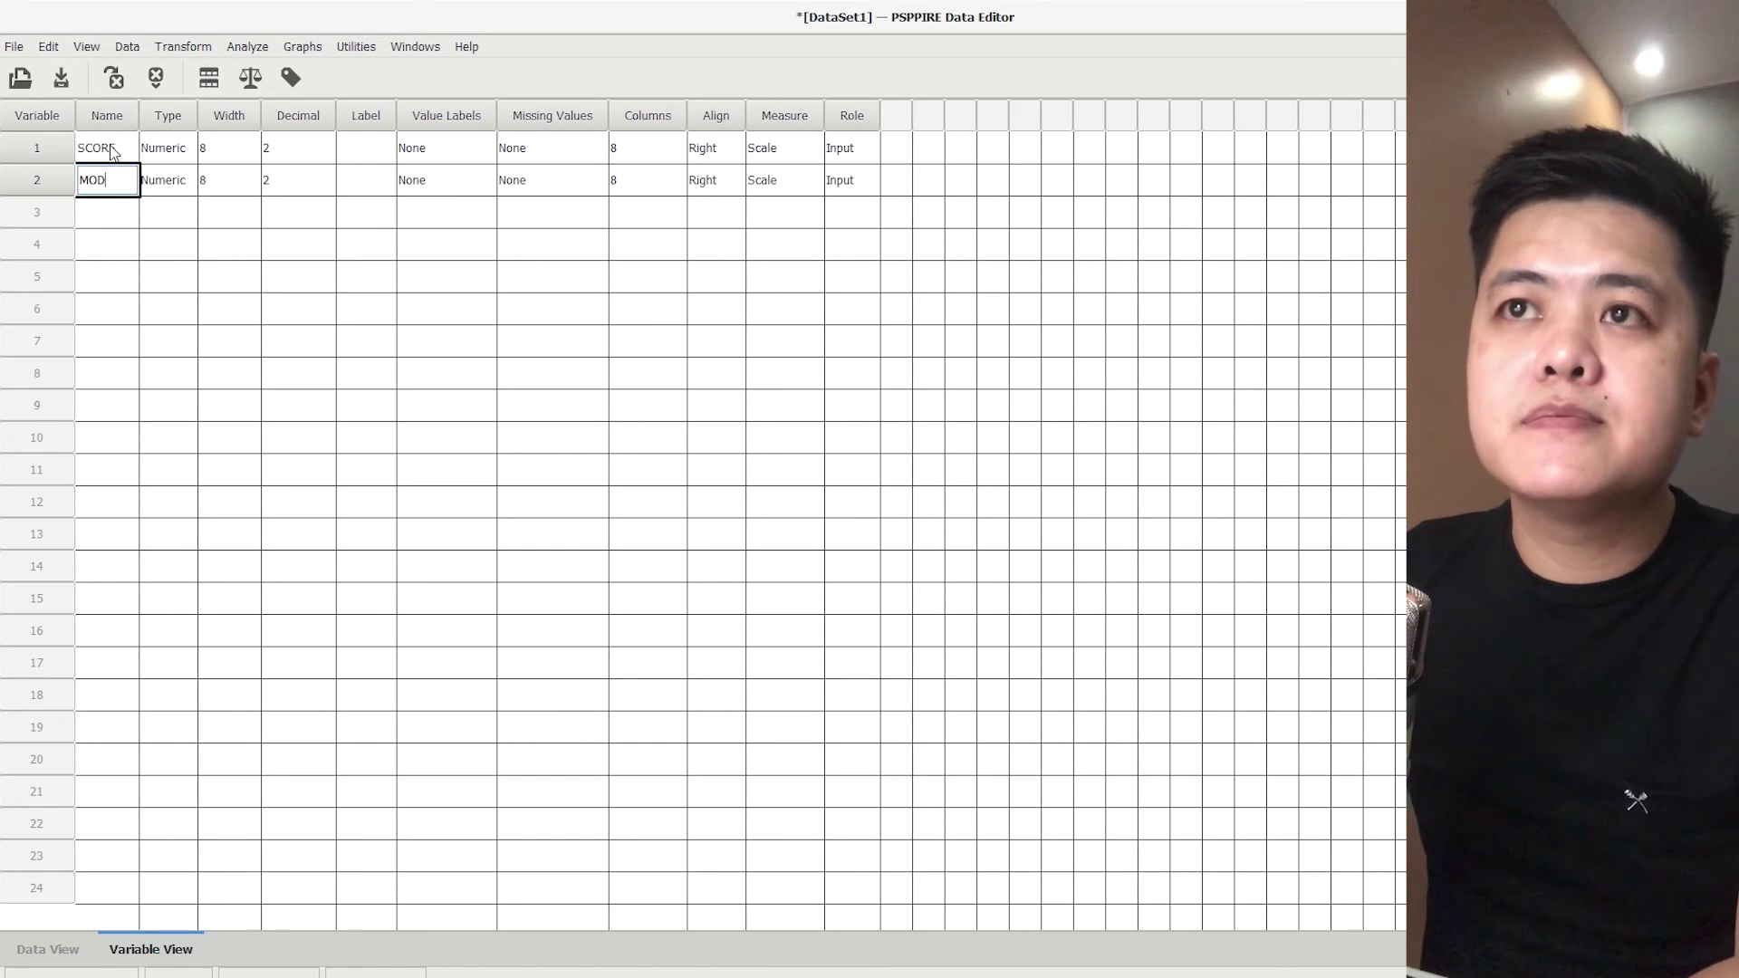
# - Label the SCORE variable "Examination Scores" and the MOD variable "Learning Modality"
pyautogui.click(376, 154)
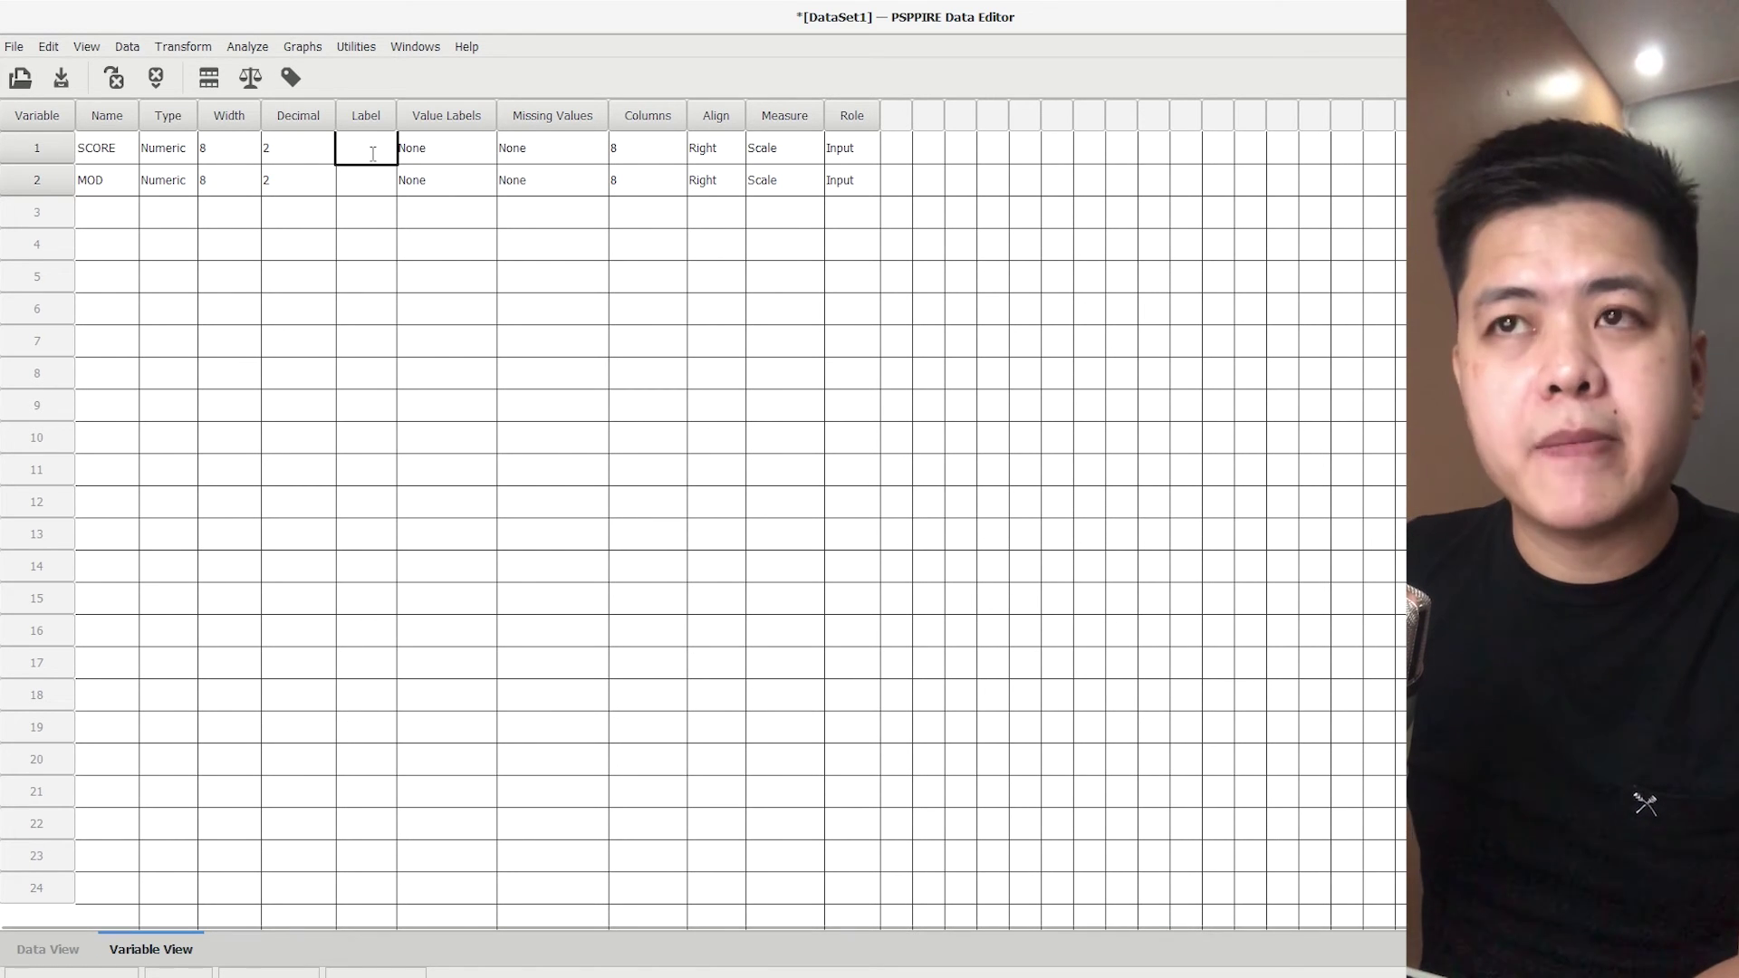
pyautogui.write('Examination Sscre')
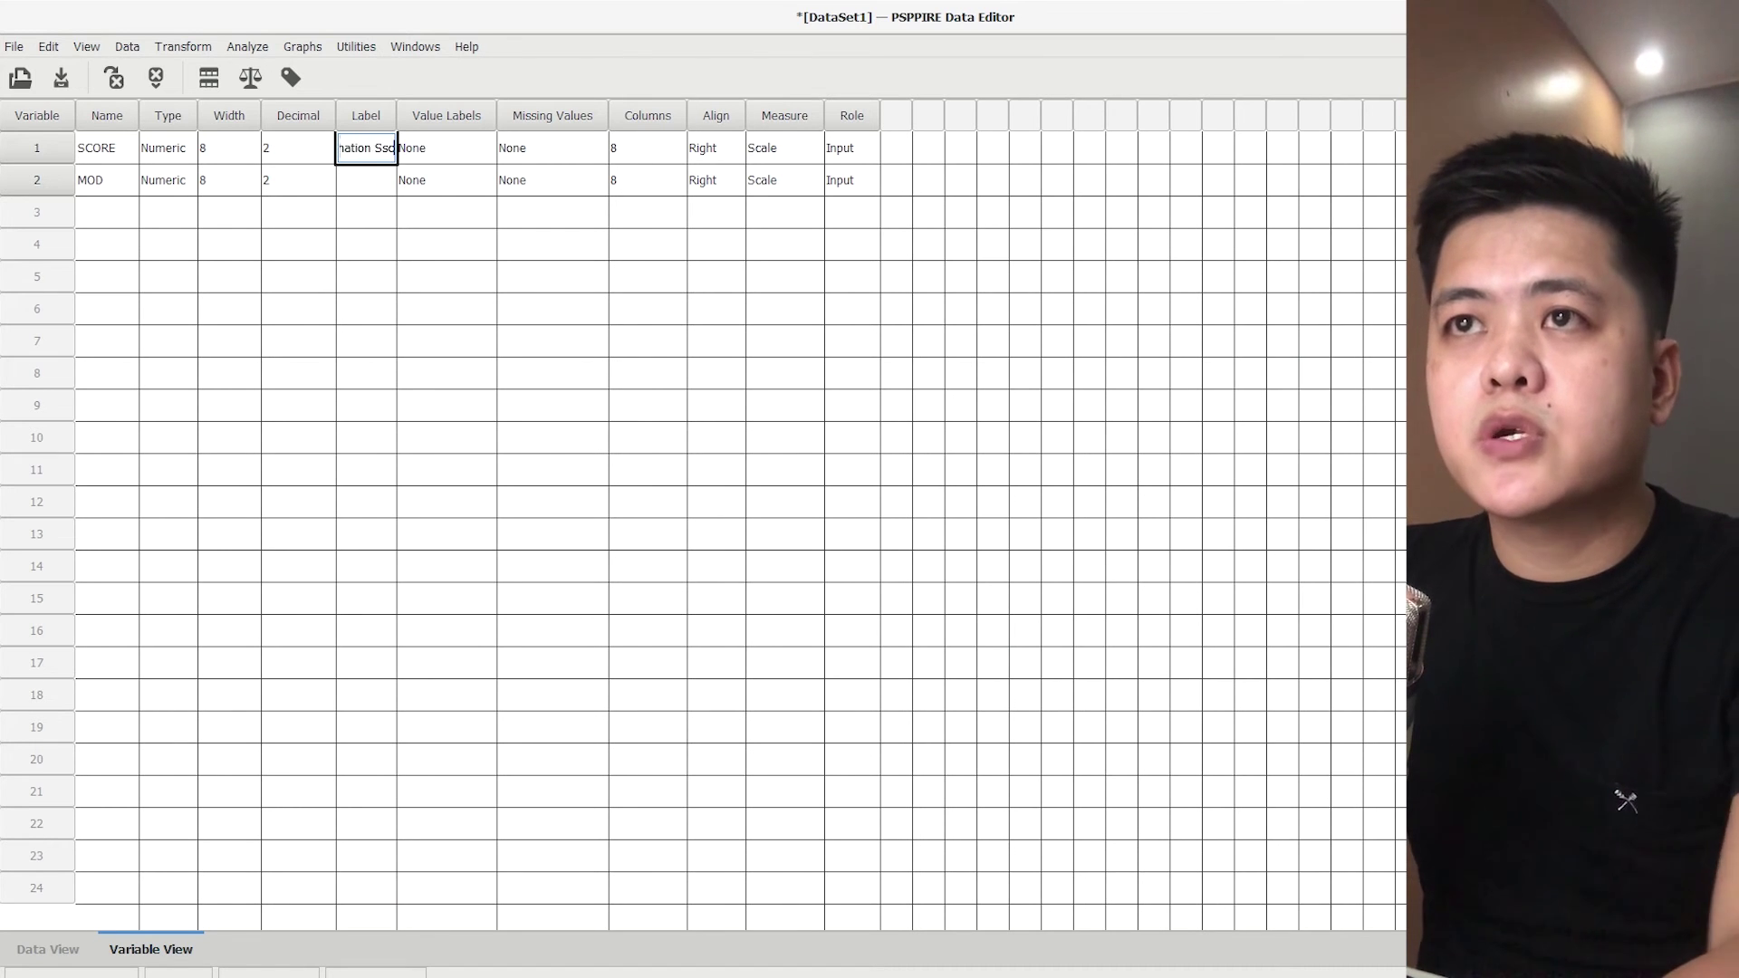
pyautogui.write('cores')
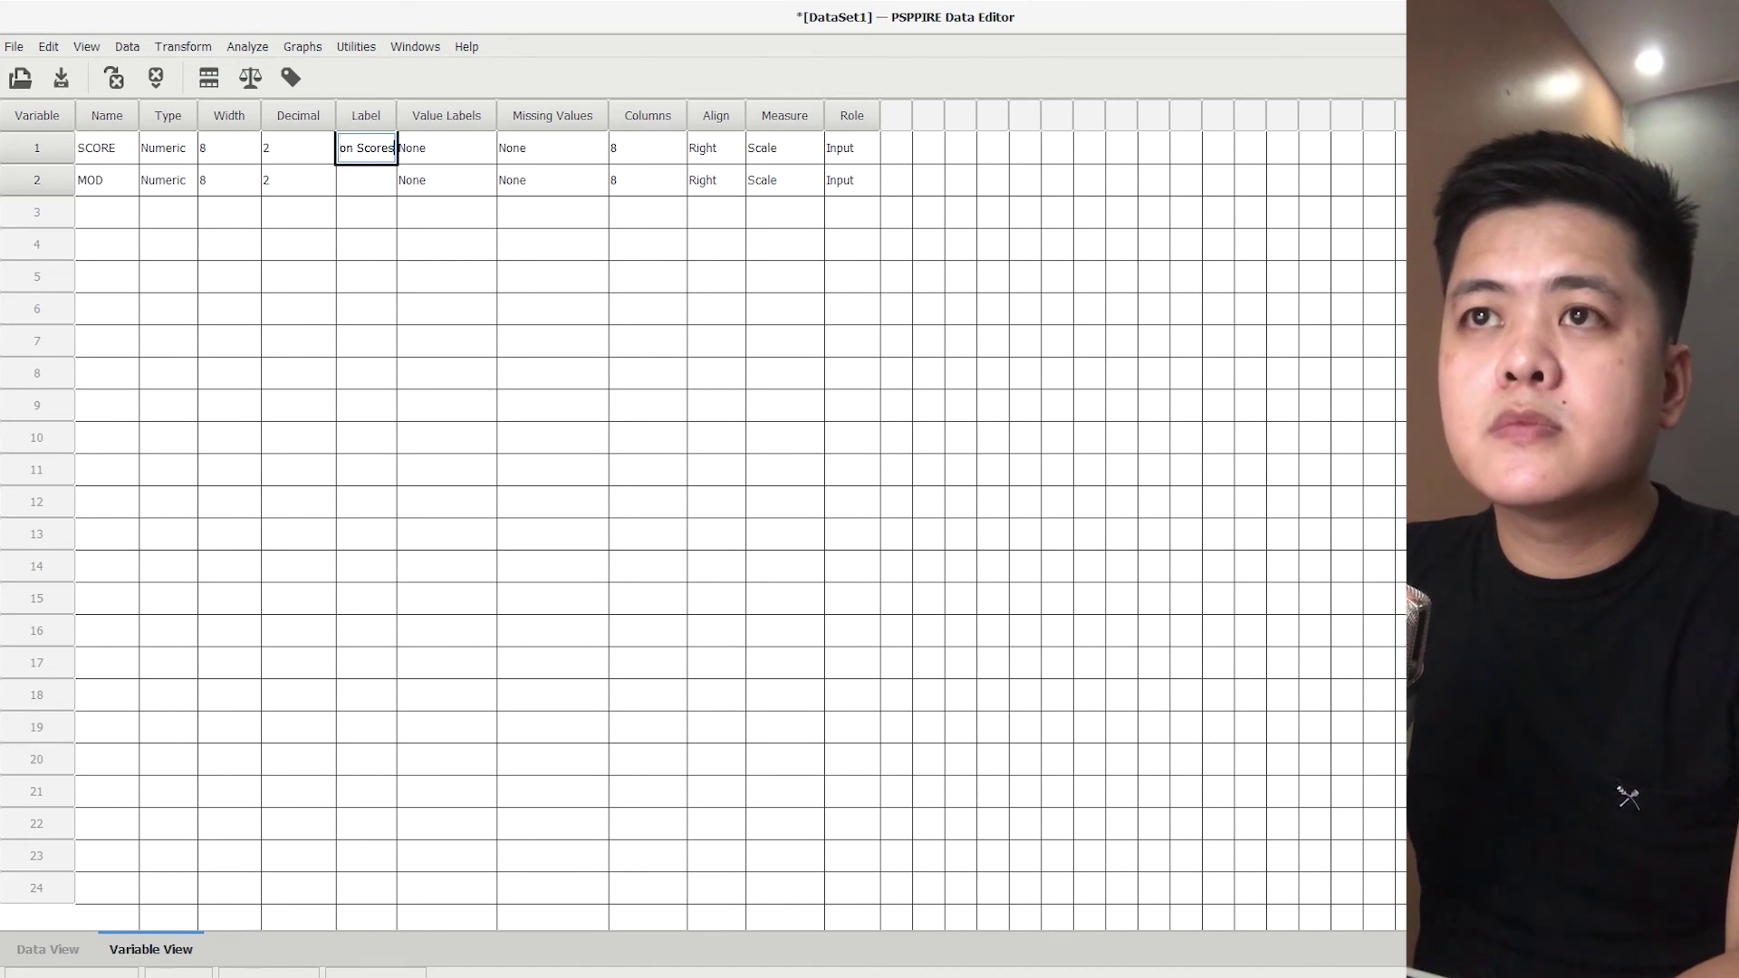
pyautogui.press('Return')
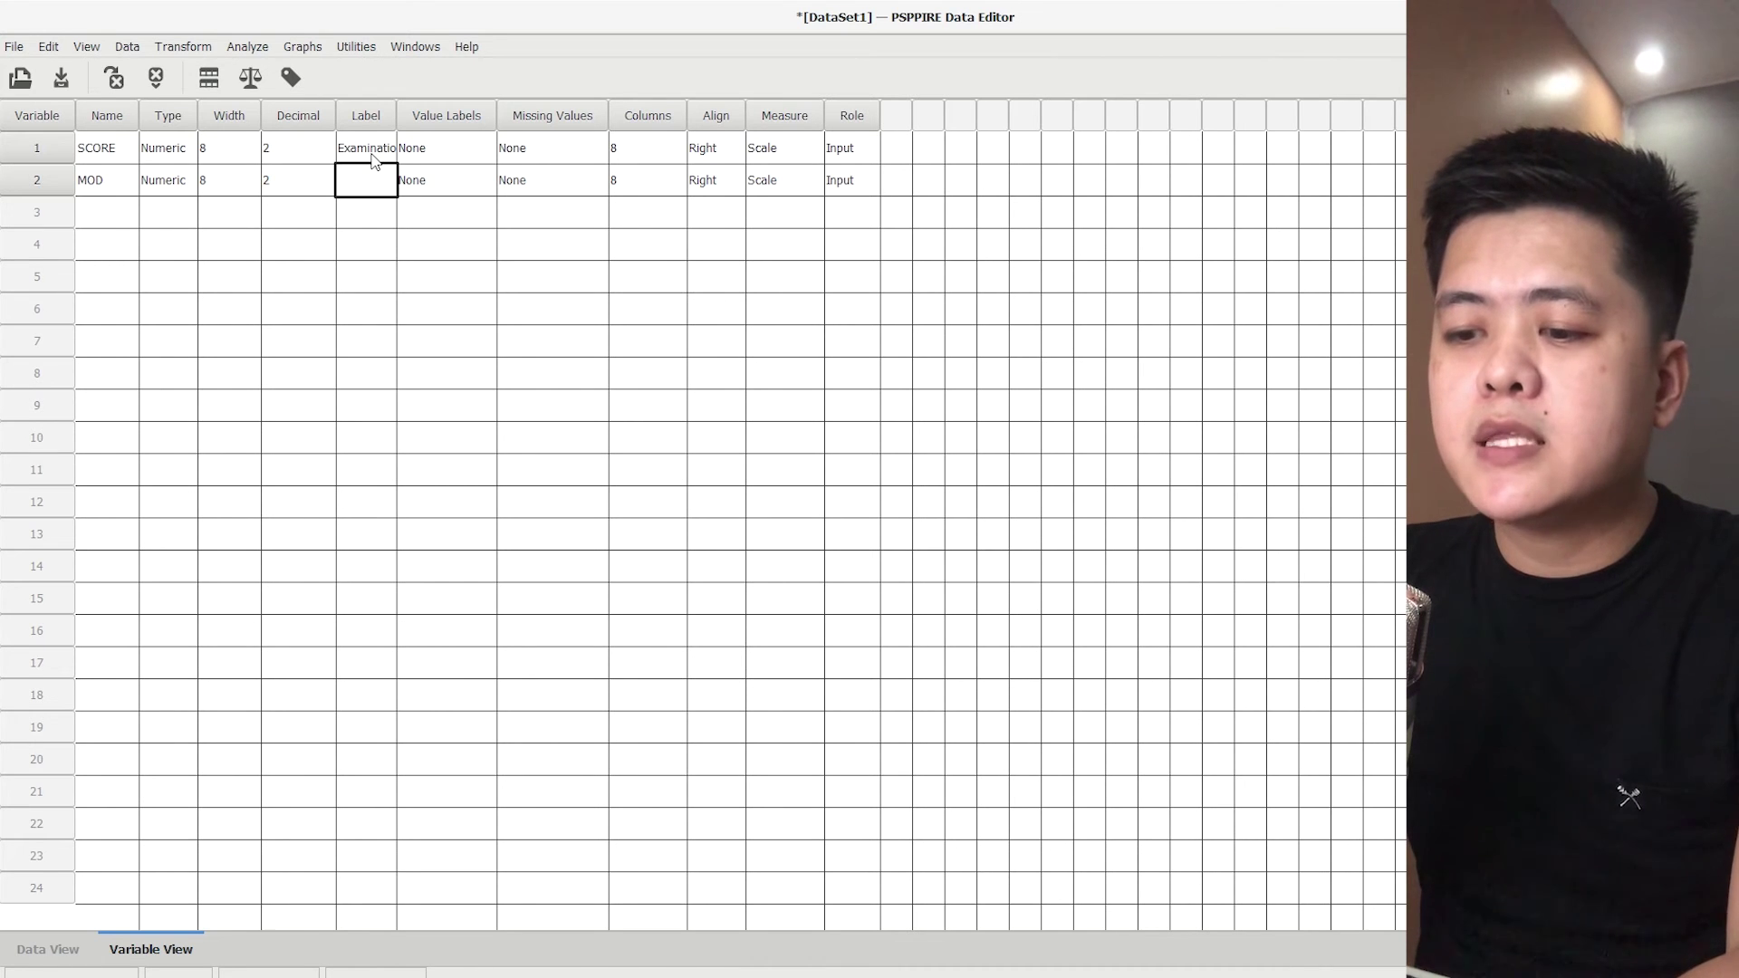
pyautogui.write('Learning Mod')
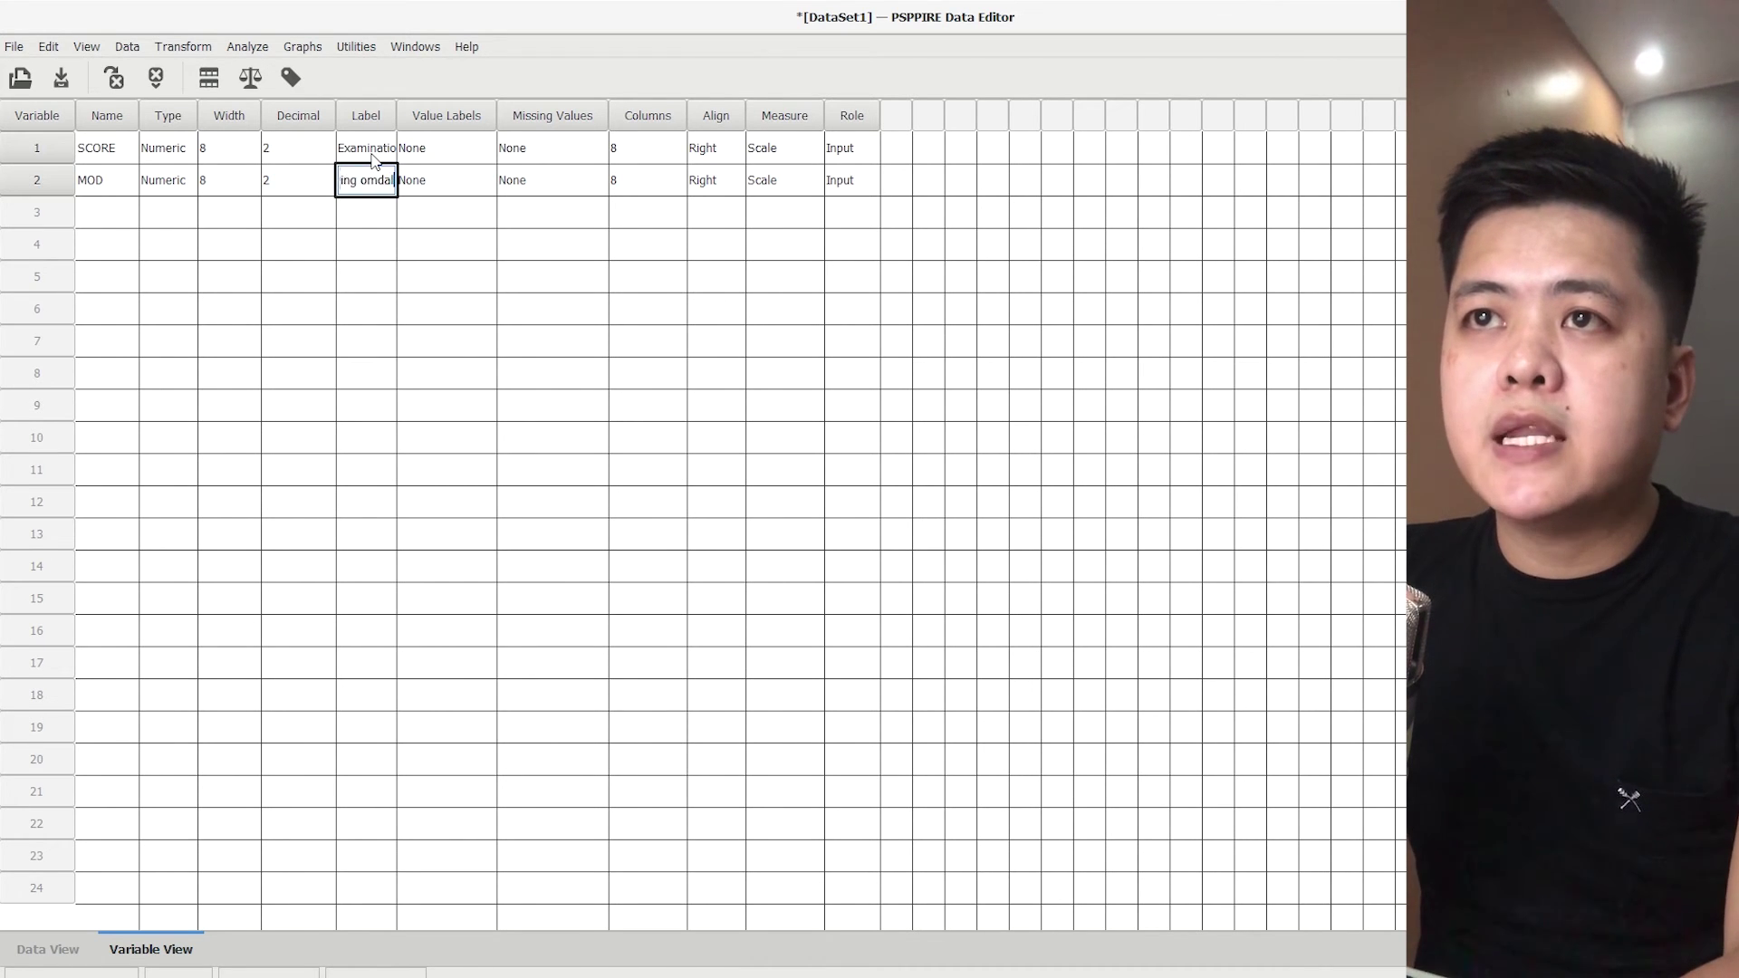
pyautogui.write('a')
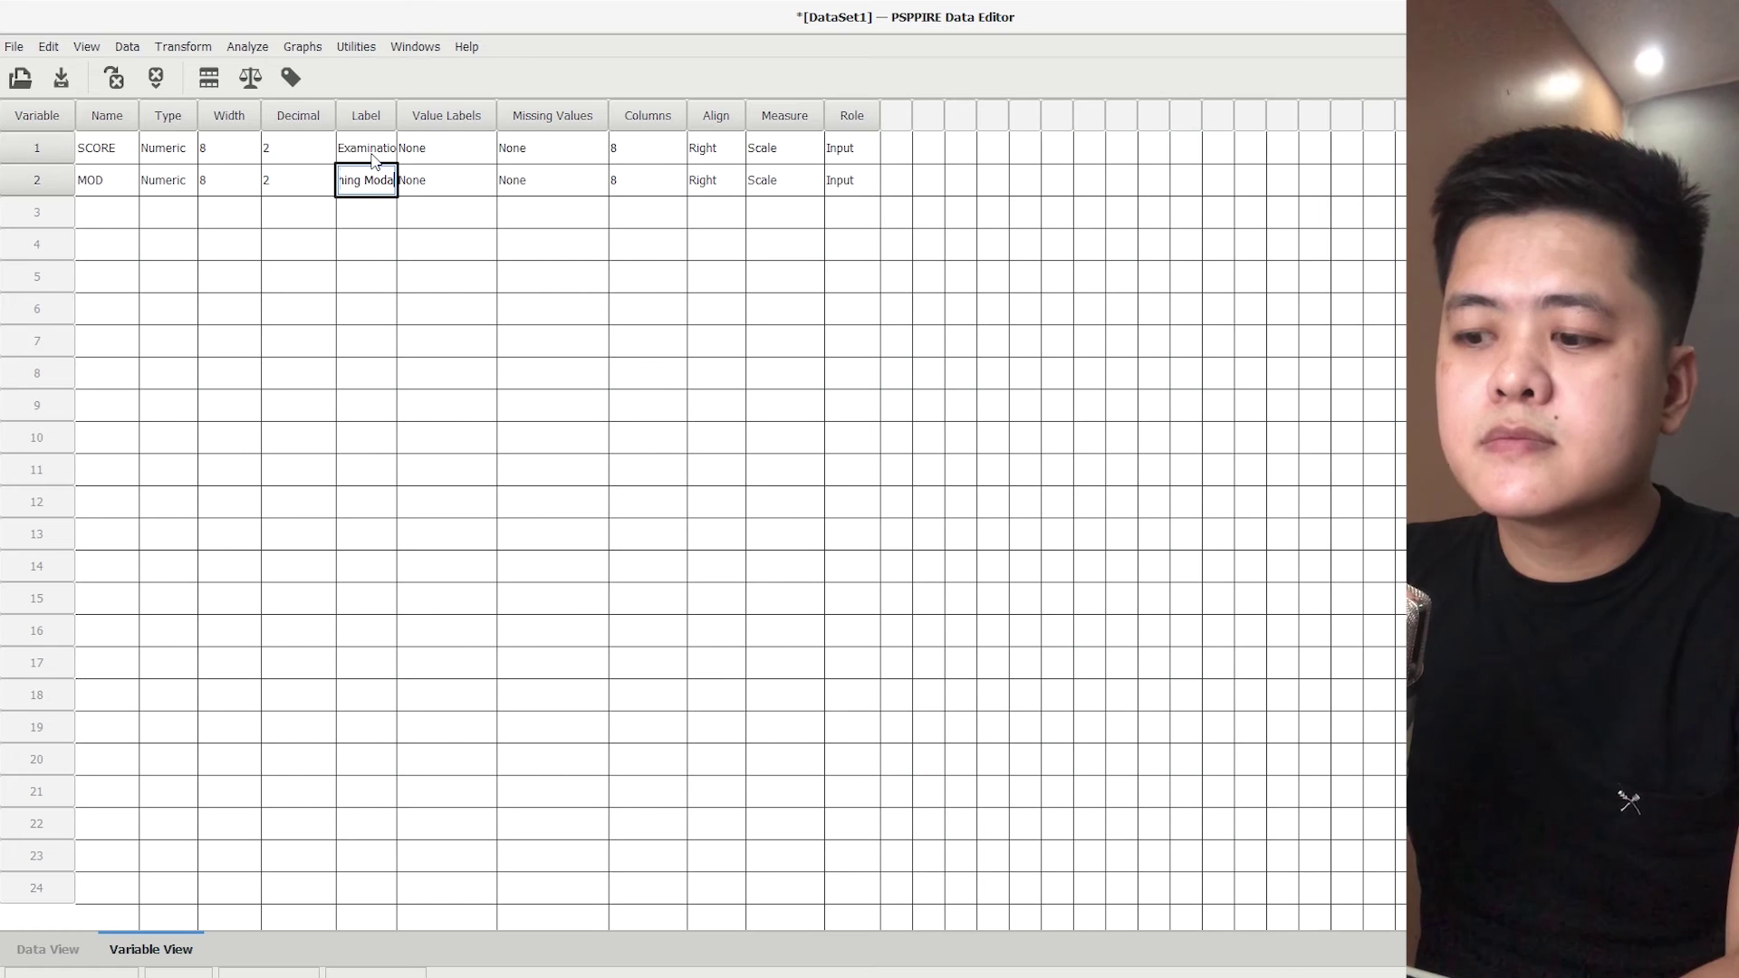
pyautogui.write('lity')
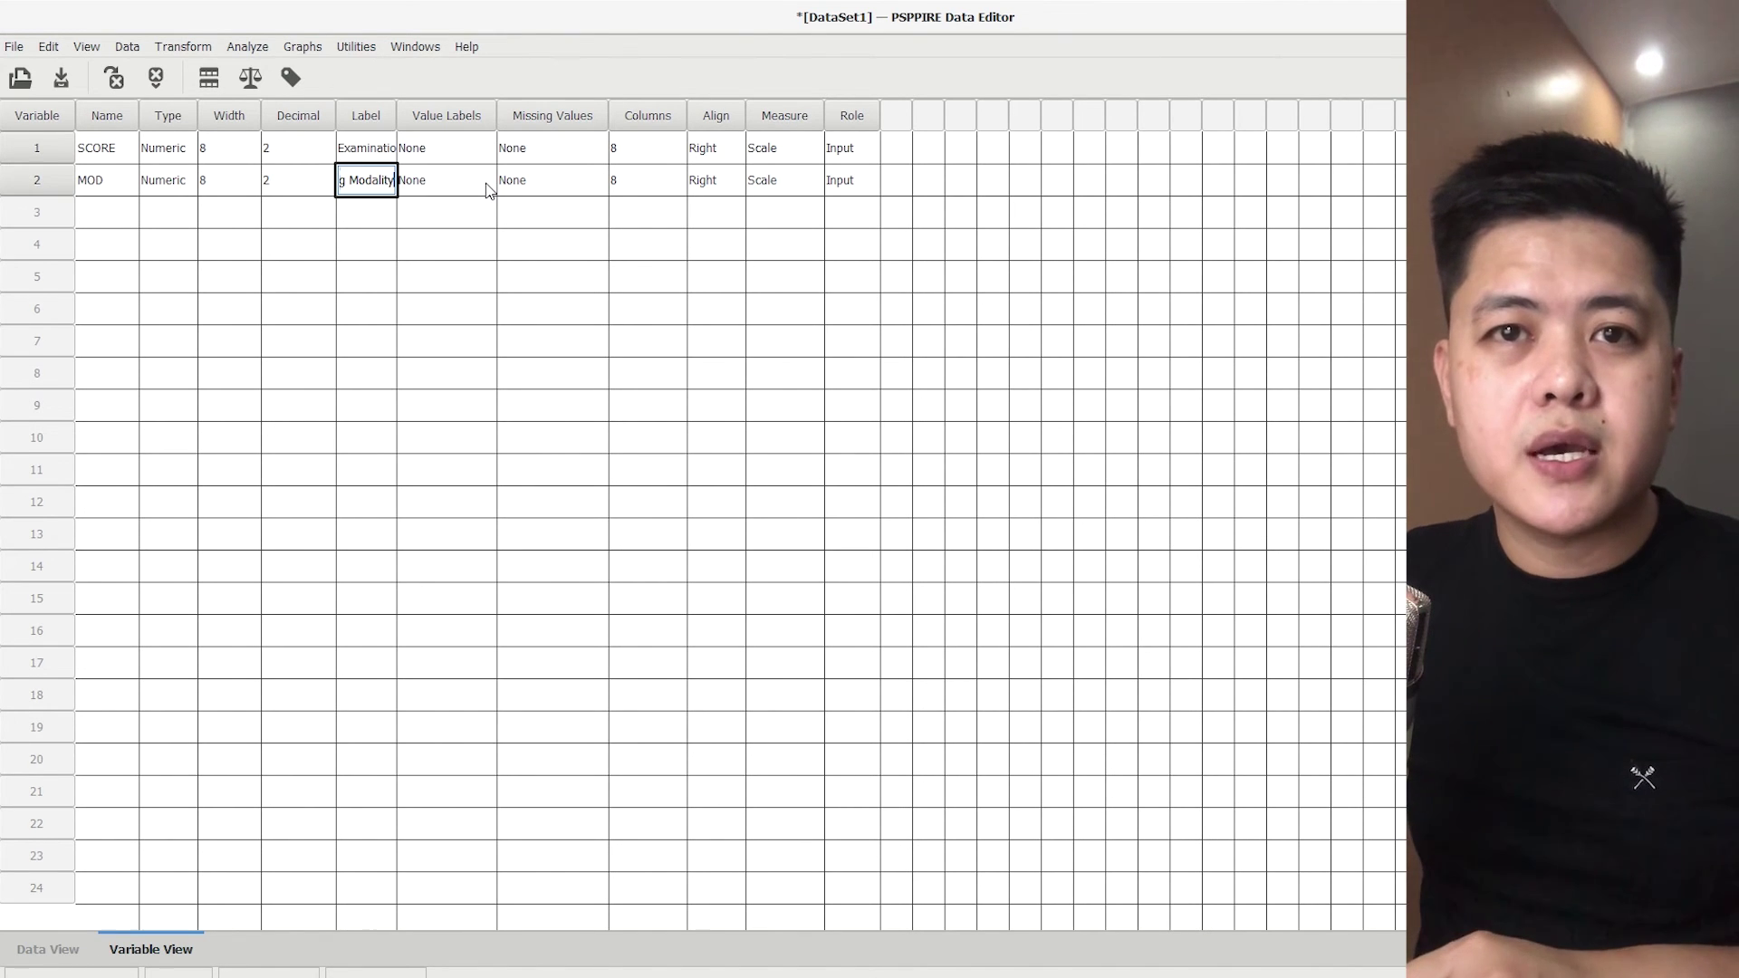
# - Define the value labels of MOD as 1 = ODL, 2 = MDL and 3 = Blended
pyautogui.click(487, 183)
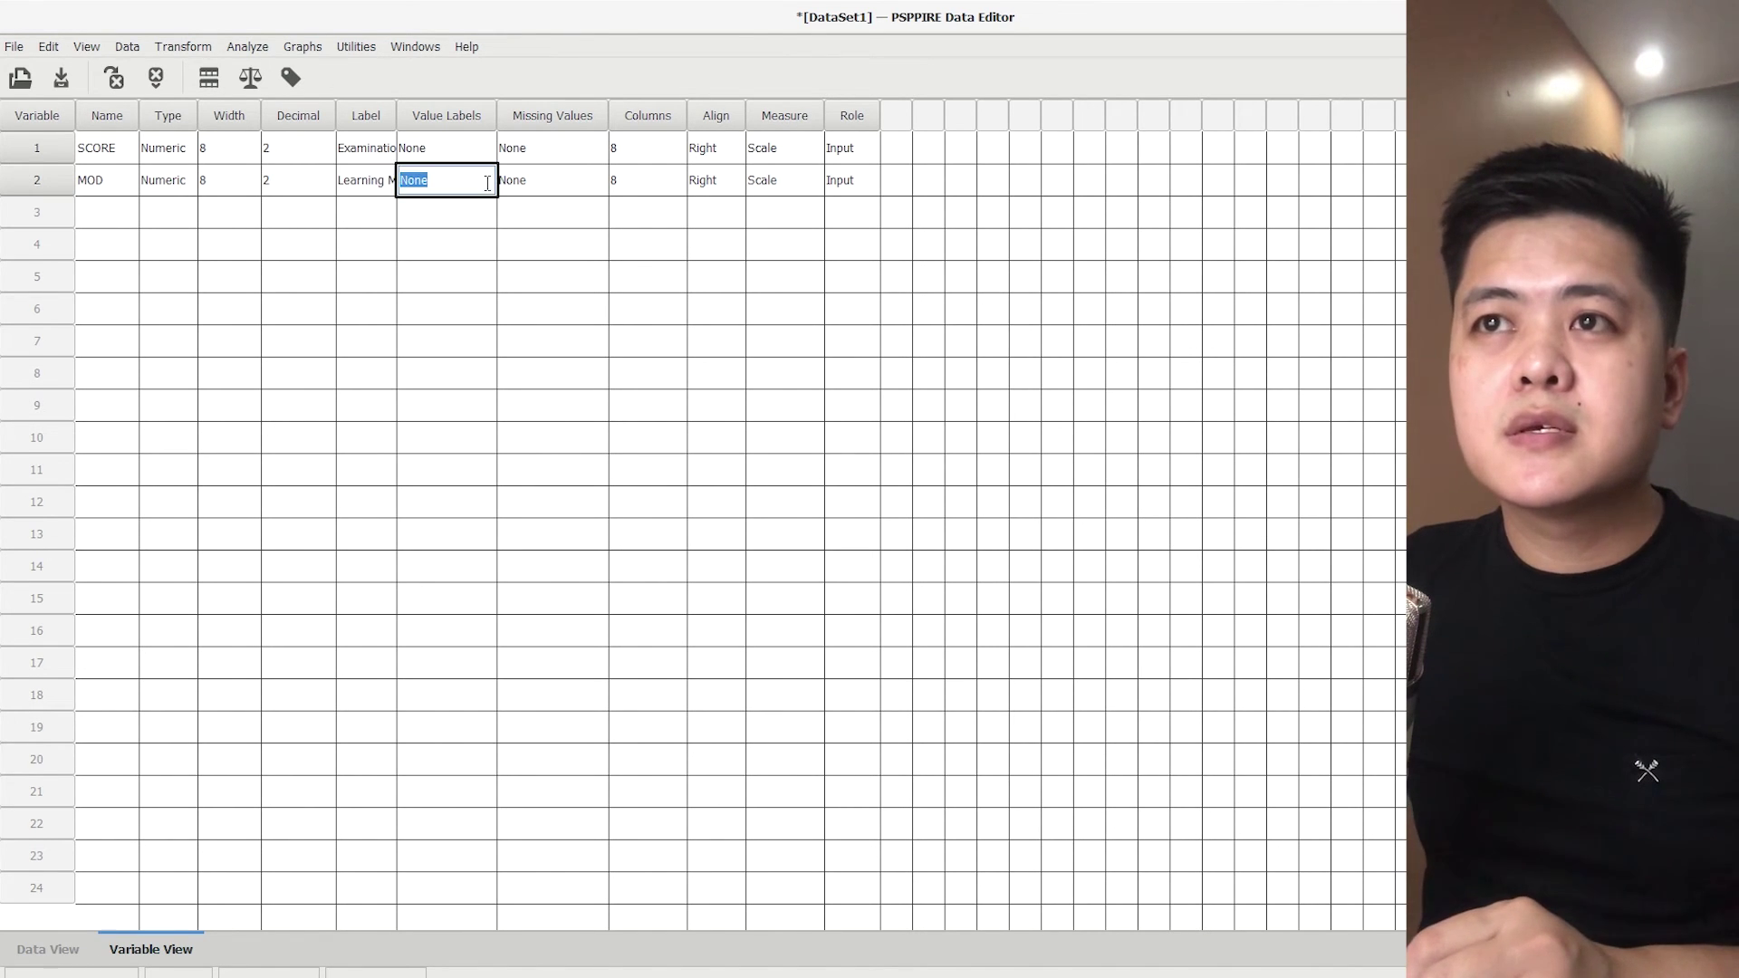
pyautogui.click(477, 181)
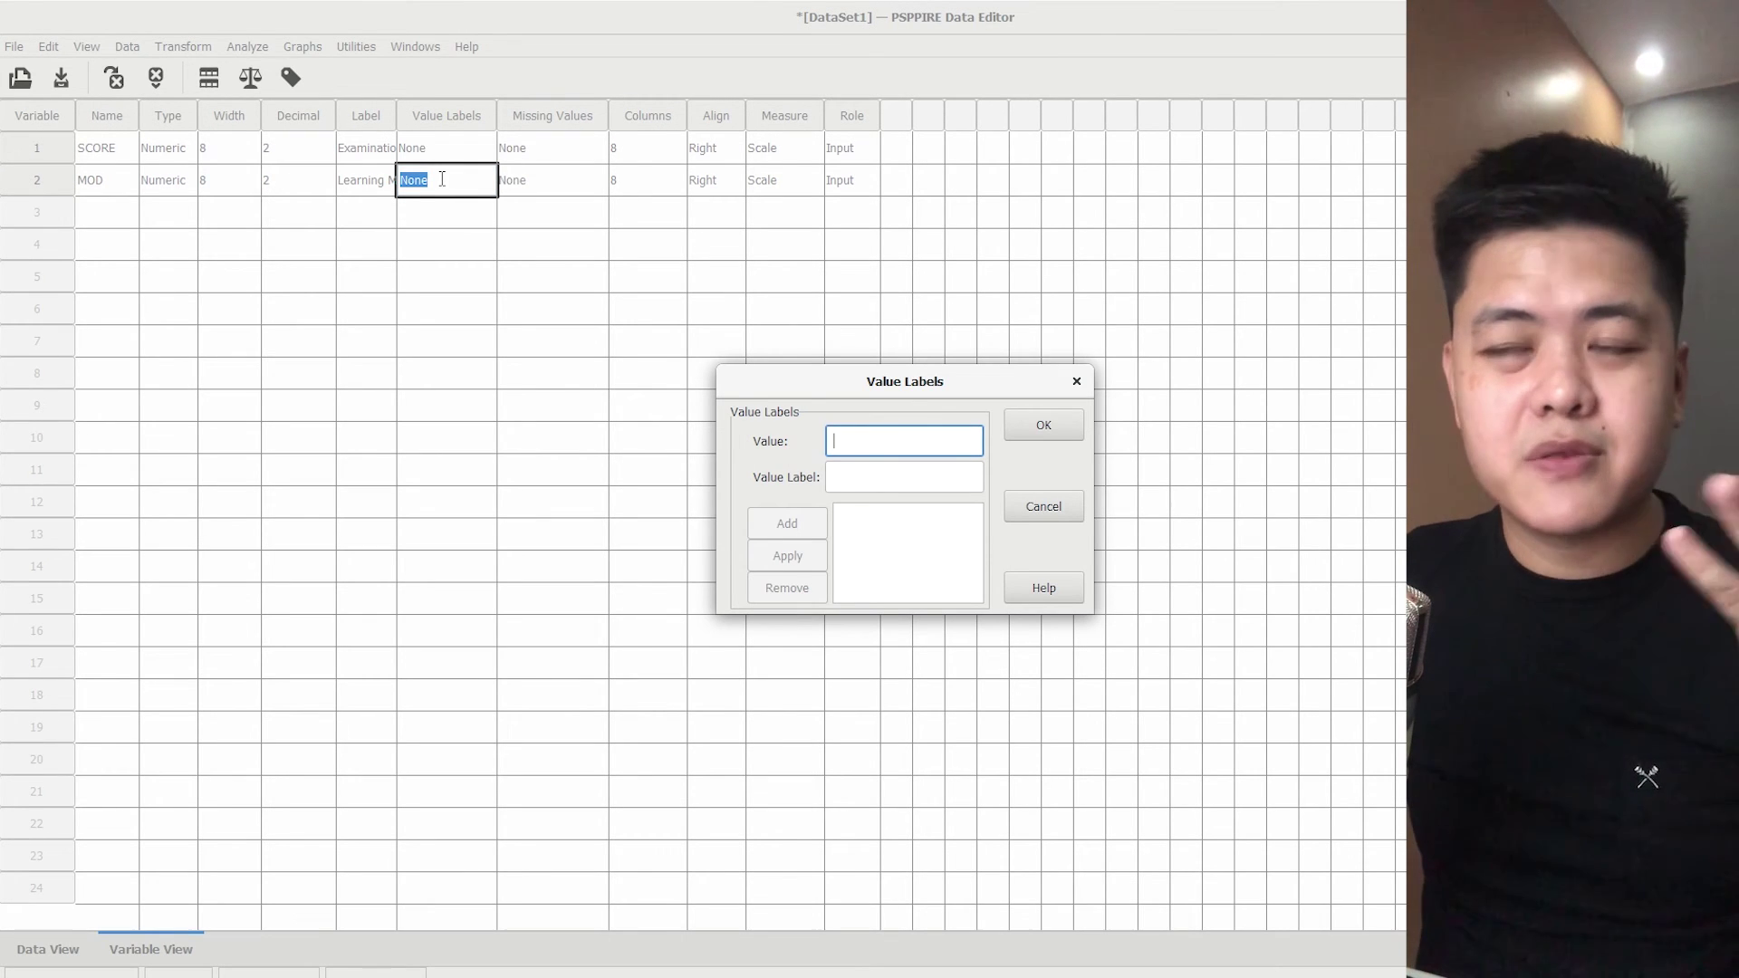
pyautogui.write('1')
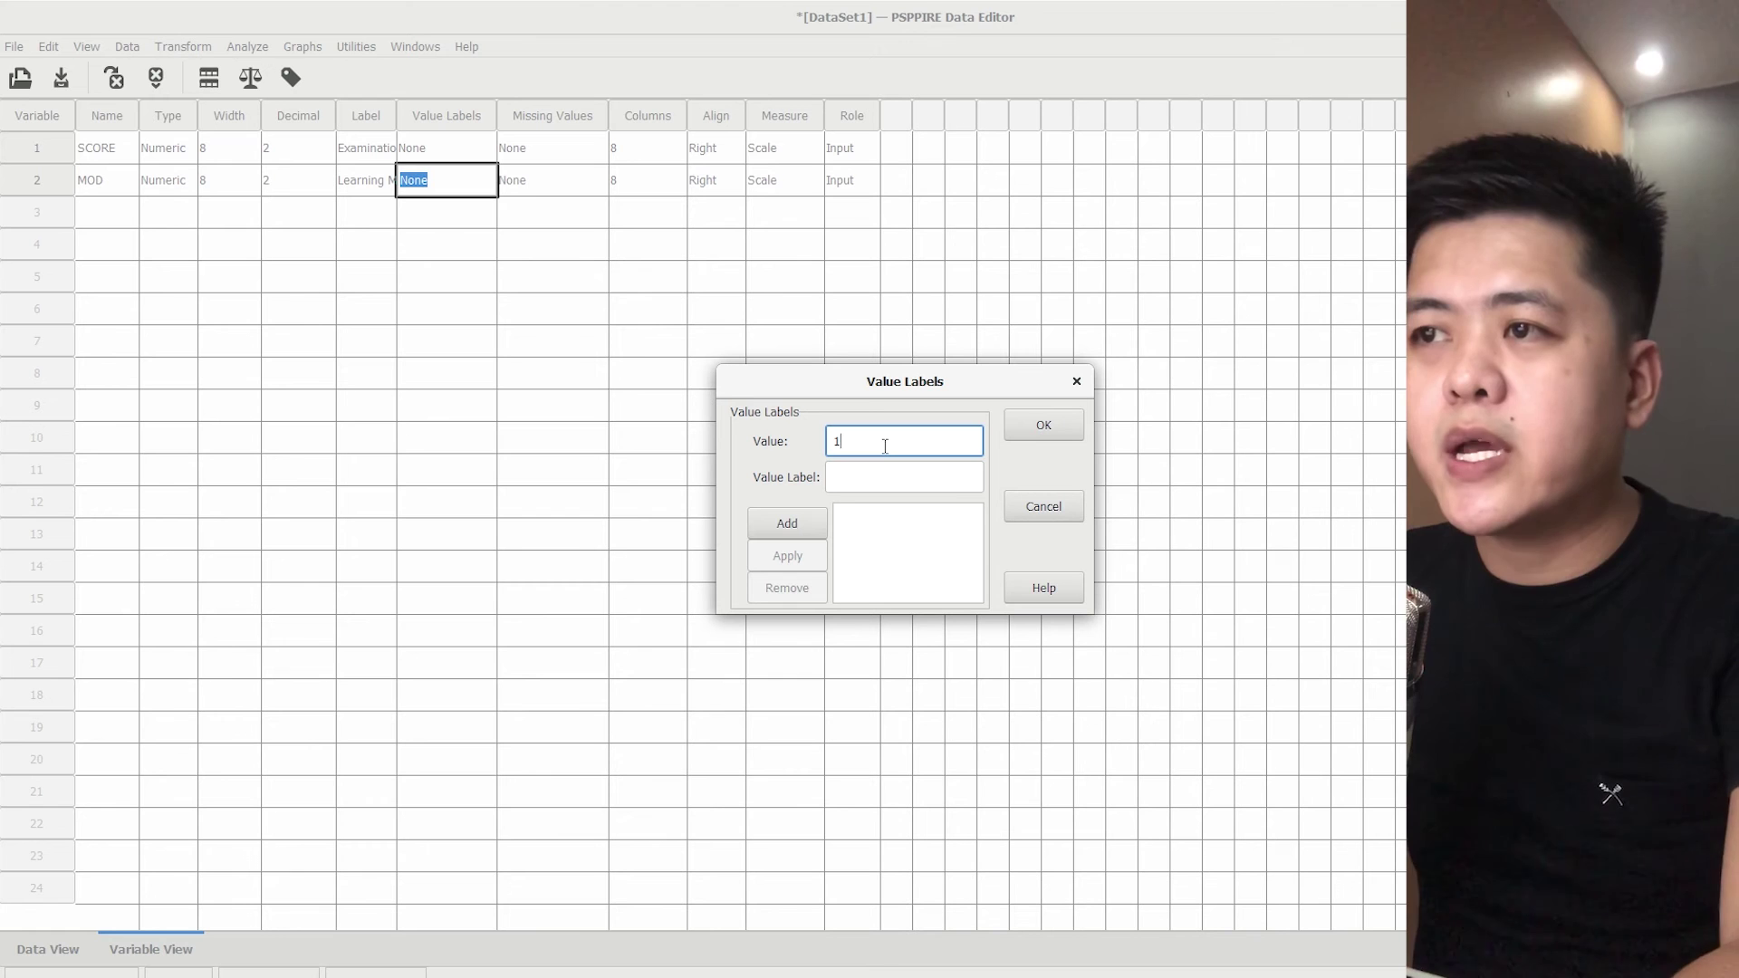
pyautogui.press('Tab')
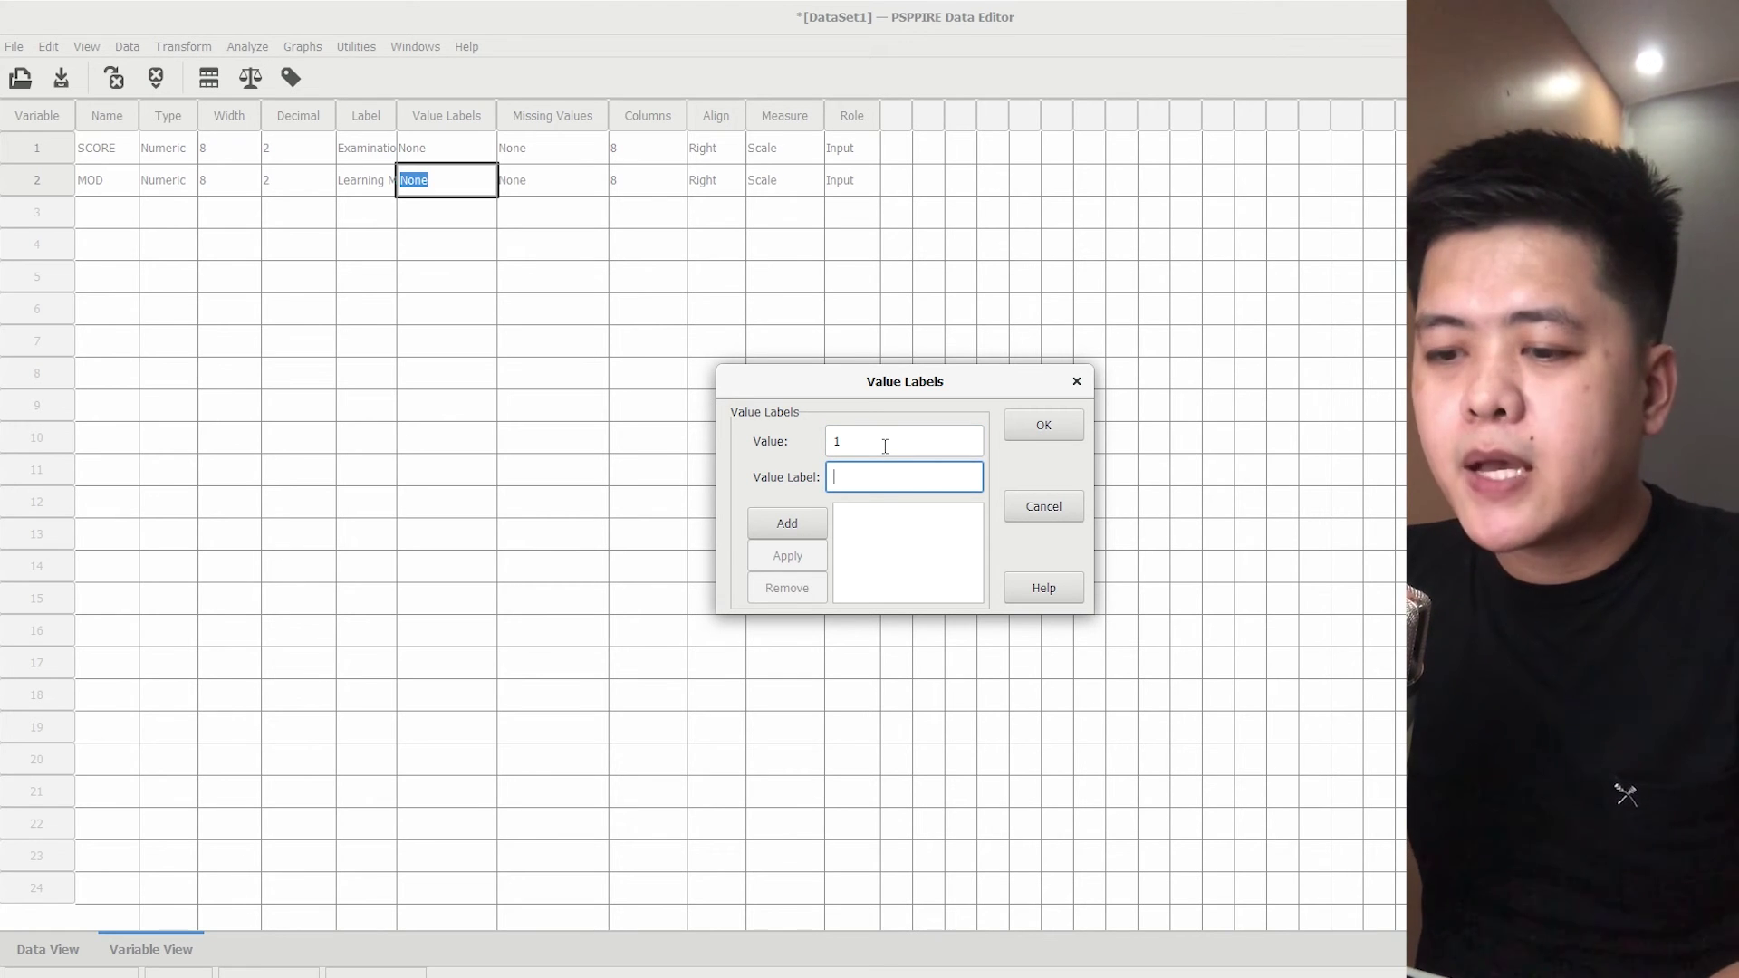
pyautogui.hotkey('alt', 'Tab')
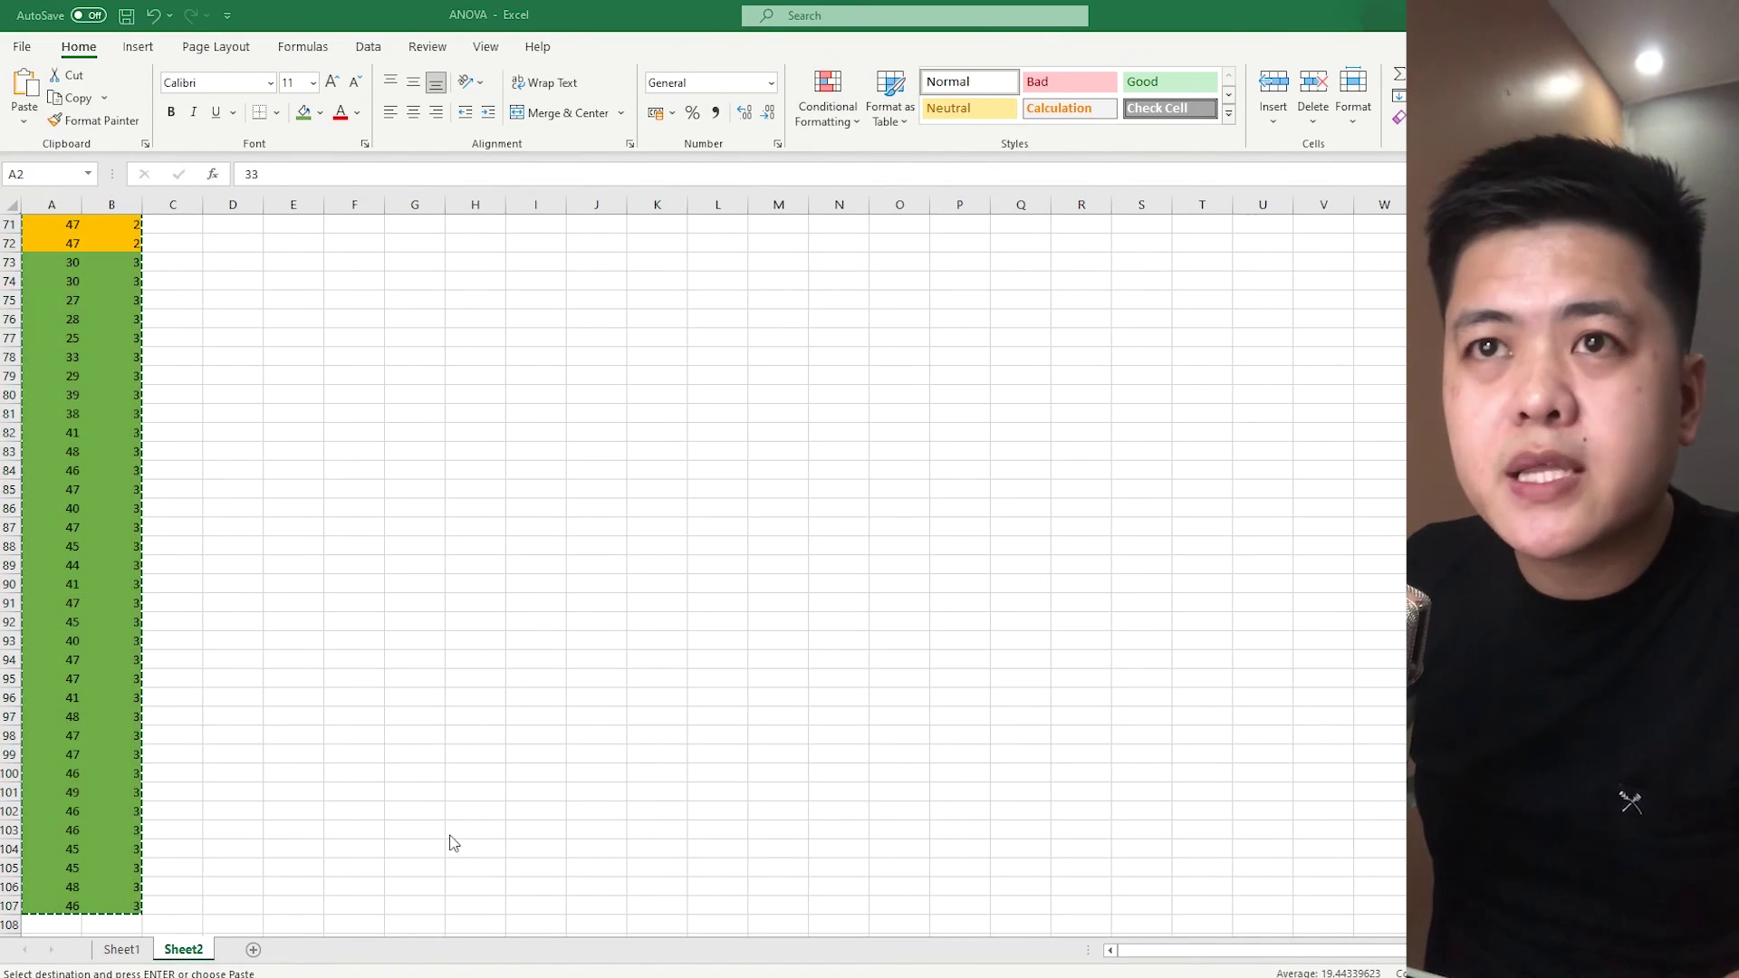
pyautogui.hotkey('alt', 'Tab')
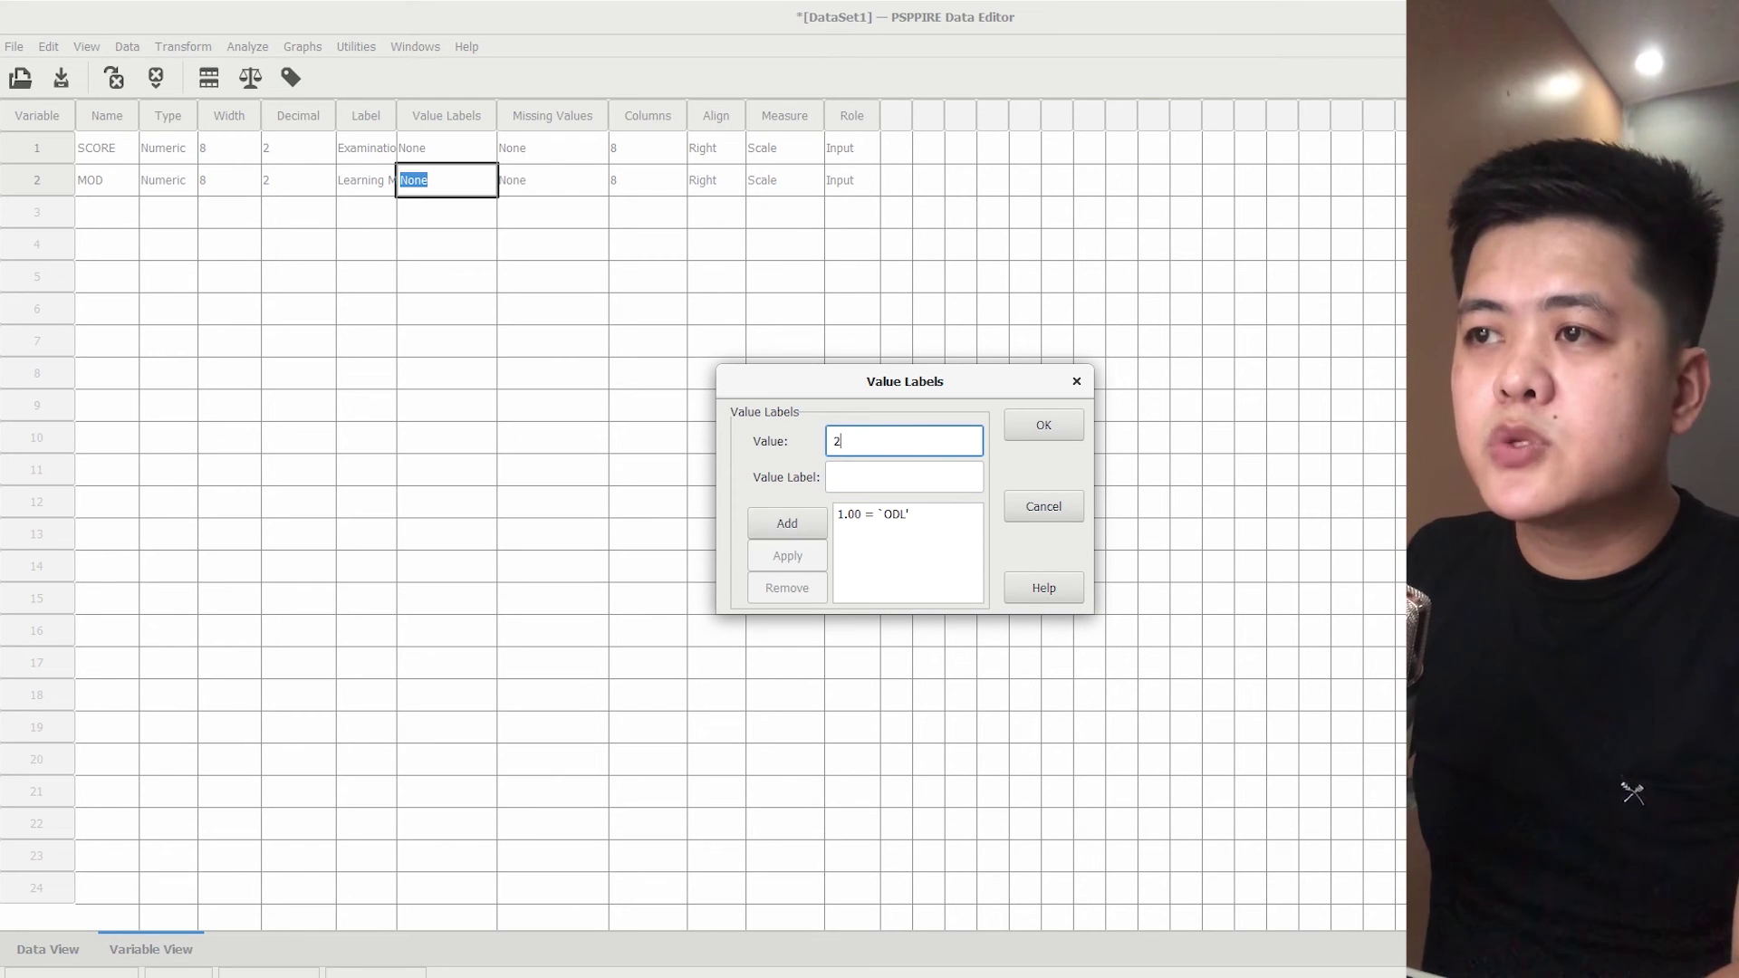
pyautogui.press('Tab')
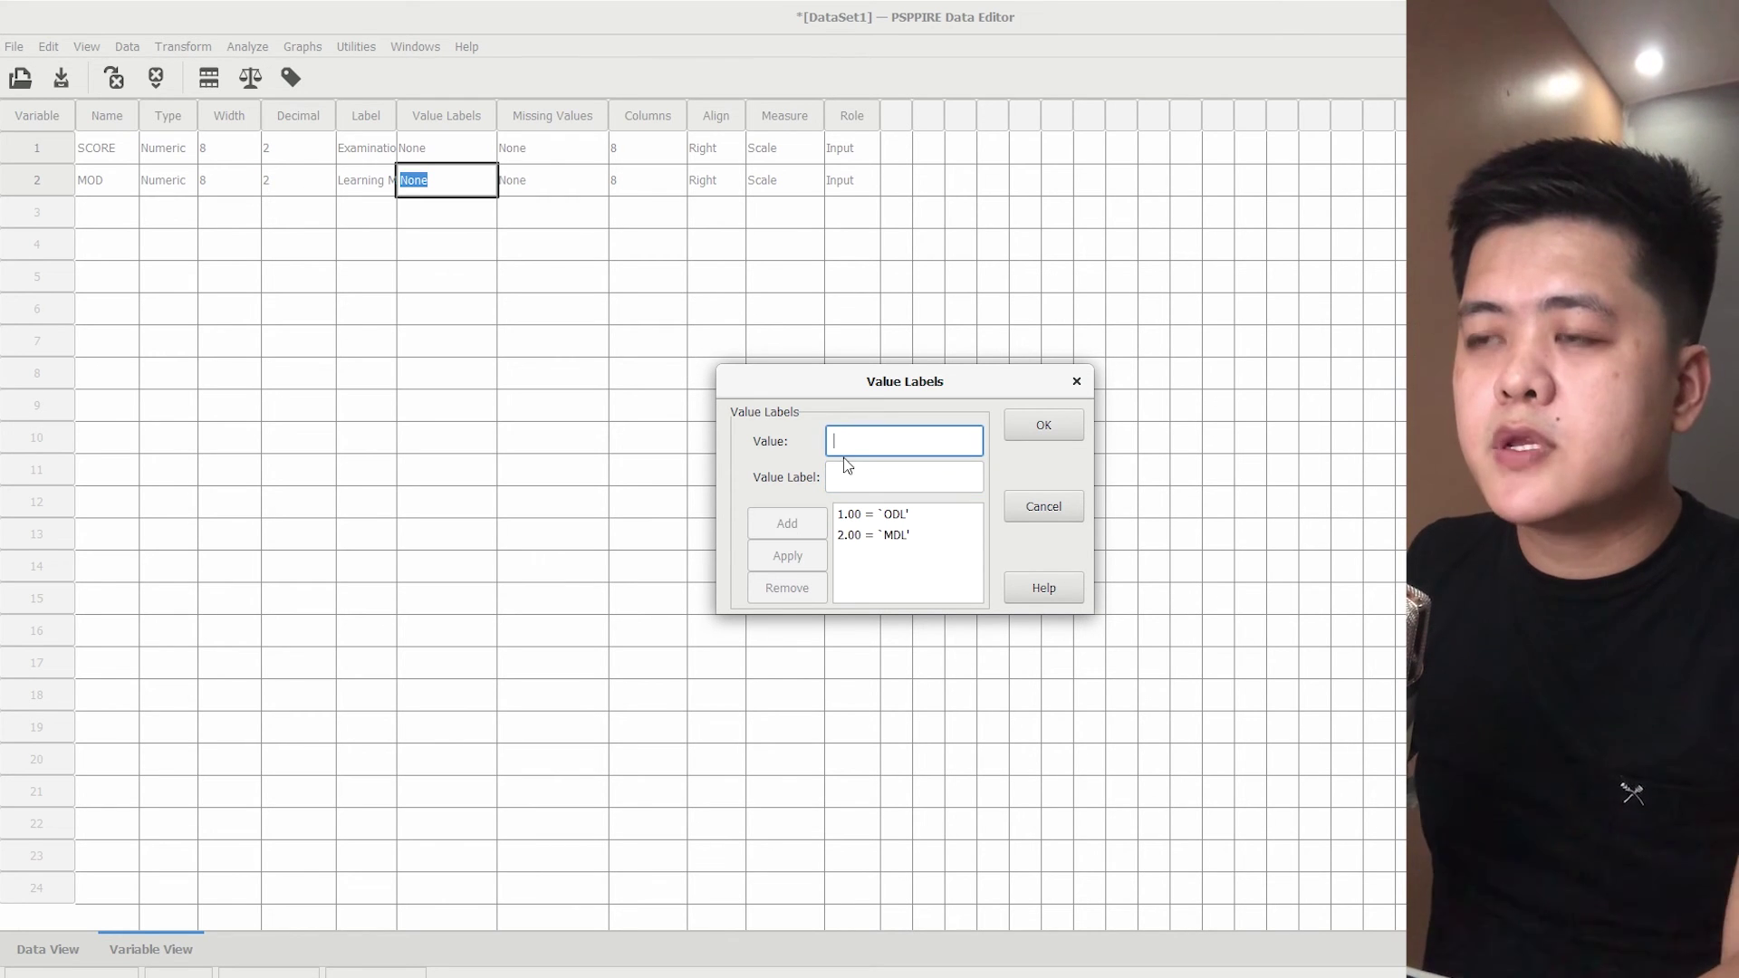
pyautogui.write('3')
pyautogui.press('Tab')
pyautogui.write('Blended')
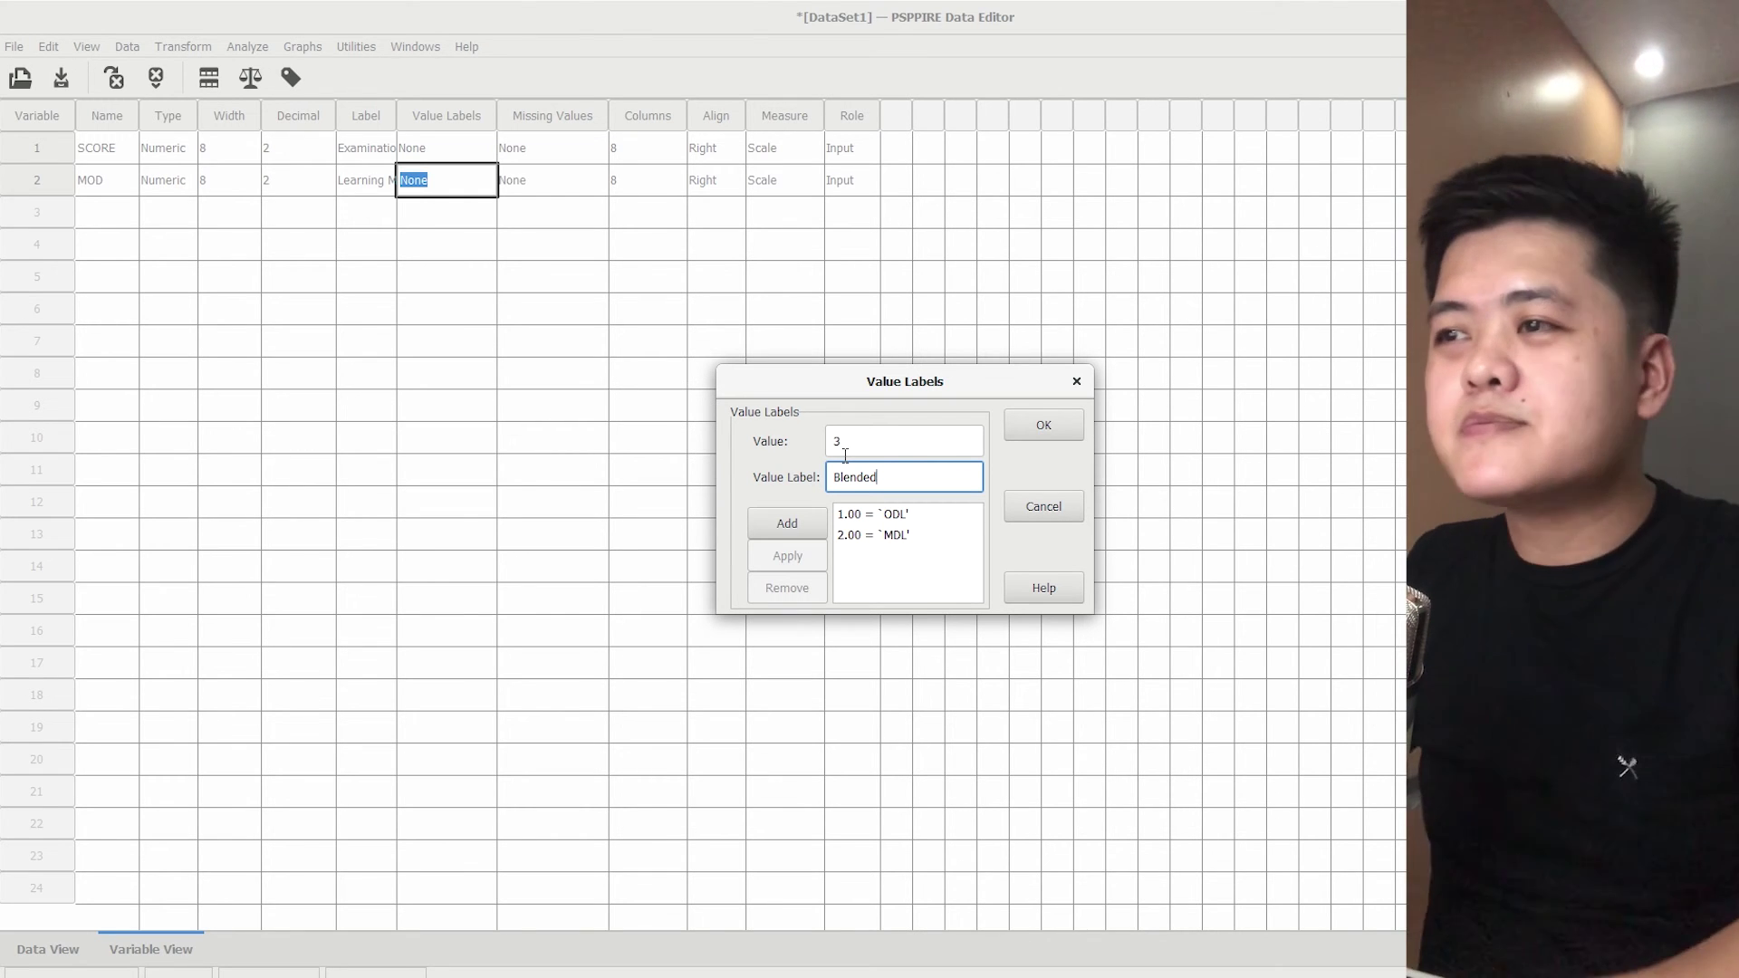
pyautogui.click(787, 524)
pyautogui.click(1047, 428)
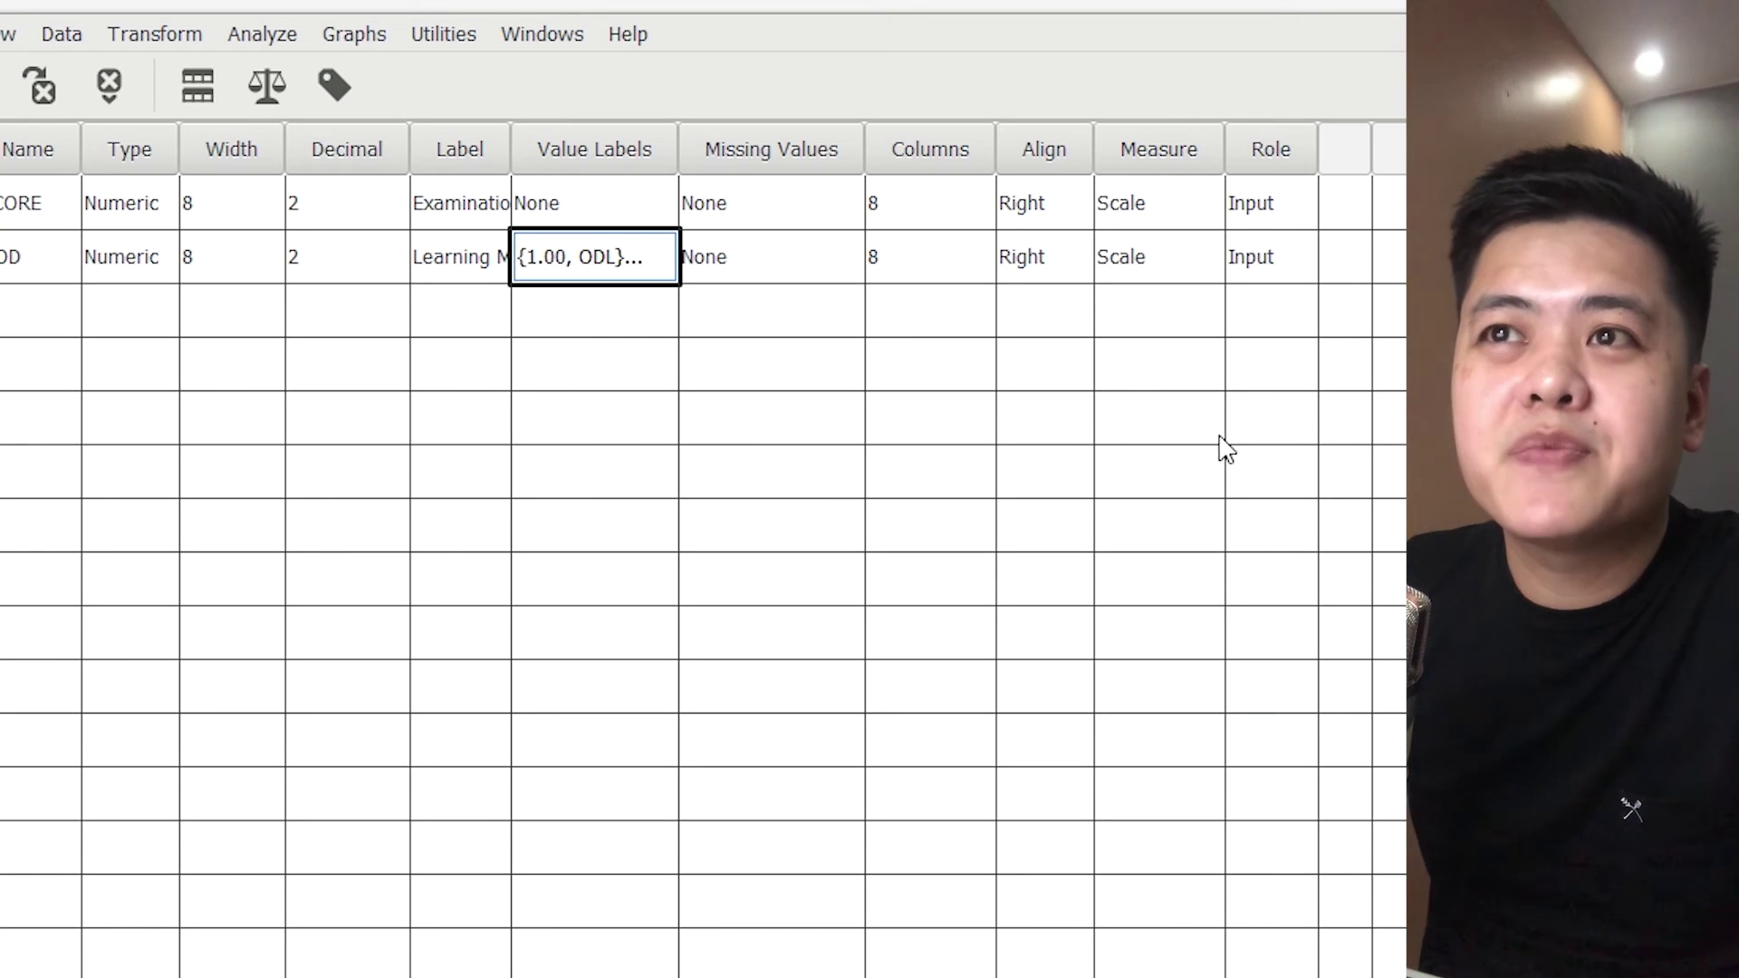
# - Set up a One-Way ANOVA with Examination Scores as the dependent variable and Learning Modality as the factor
pyautogui.hotkey('ctrl', 'pageup')
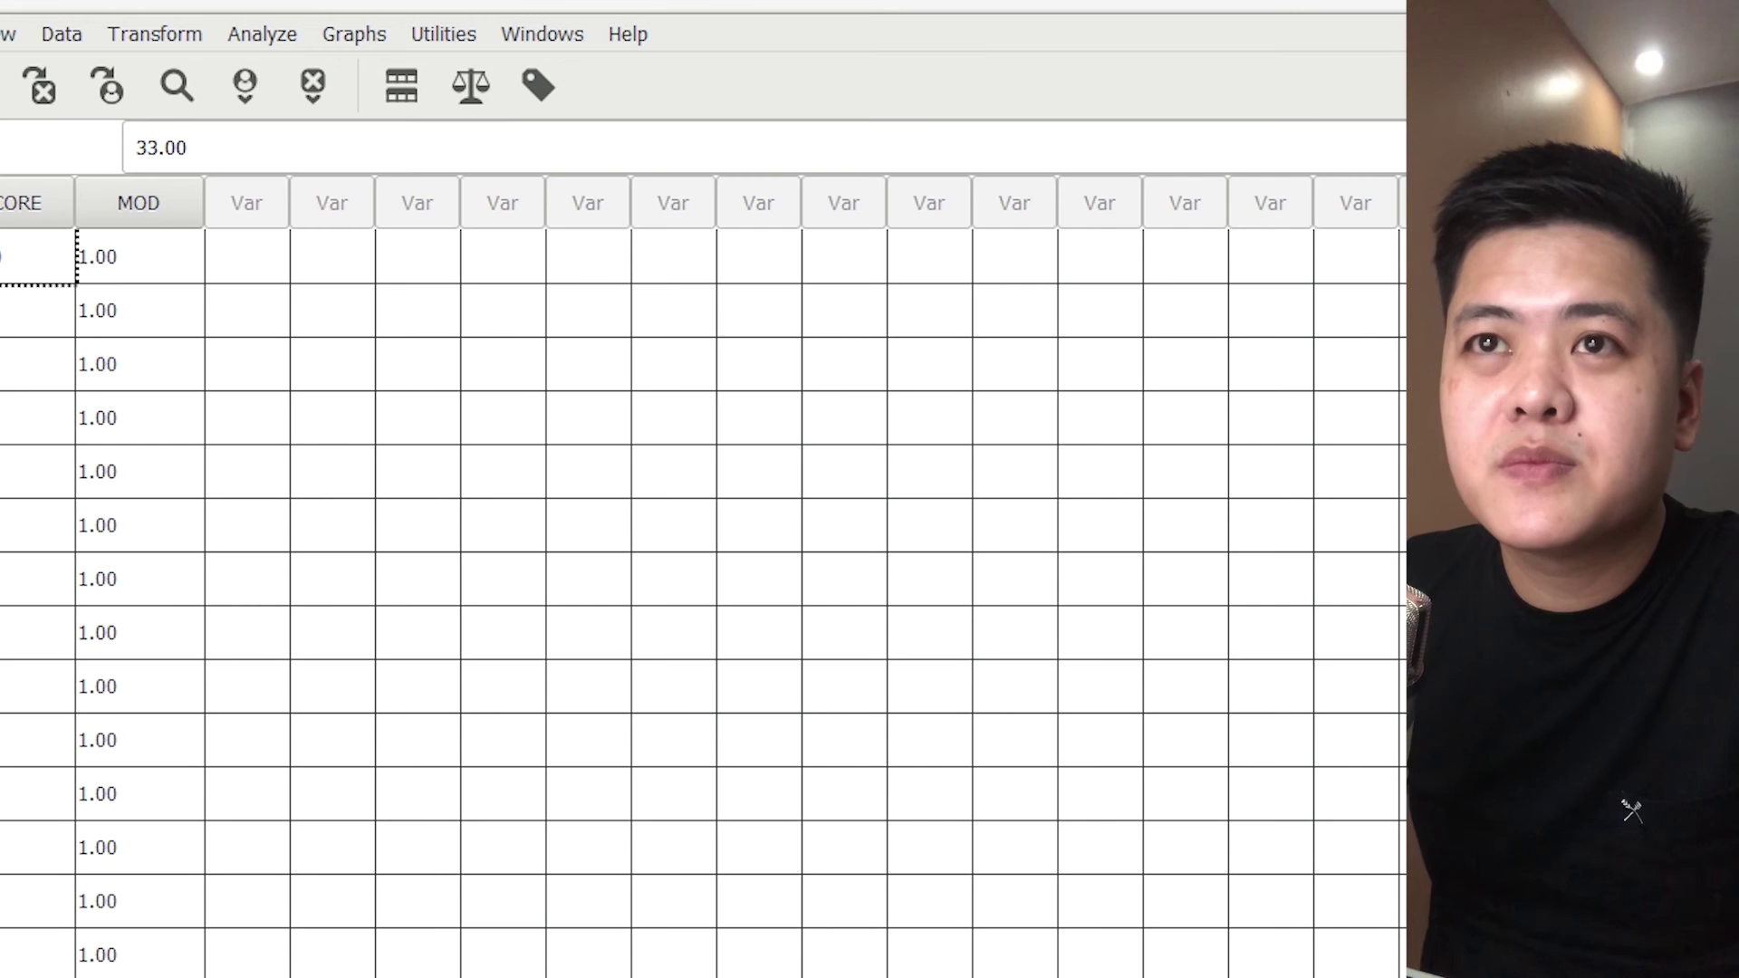
pyautogui.hotkey('ctrl', 'pagedown')
pyautogui.click(238, 43)
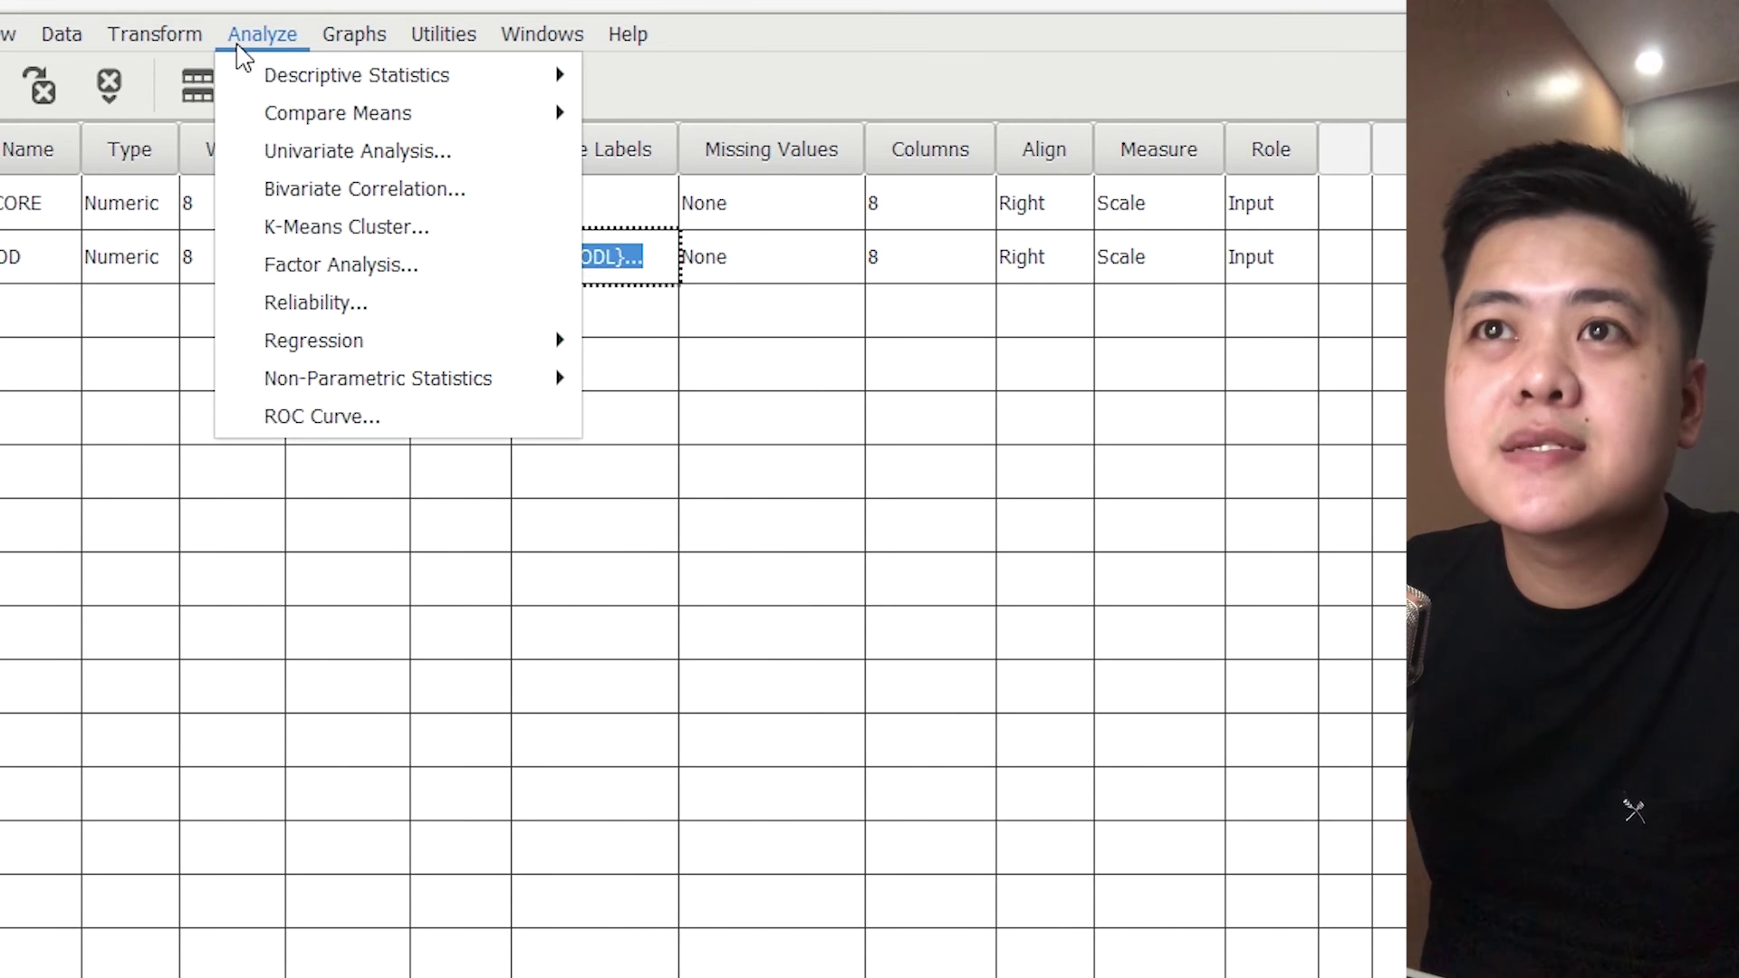
pyautogui.moveTo(312, 118)
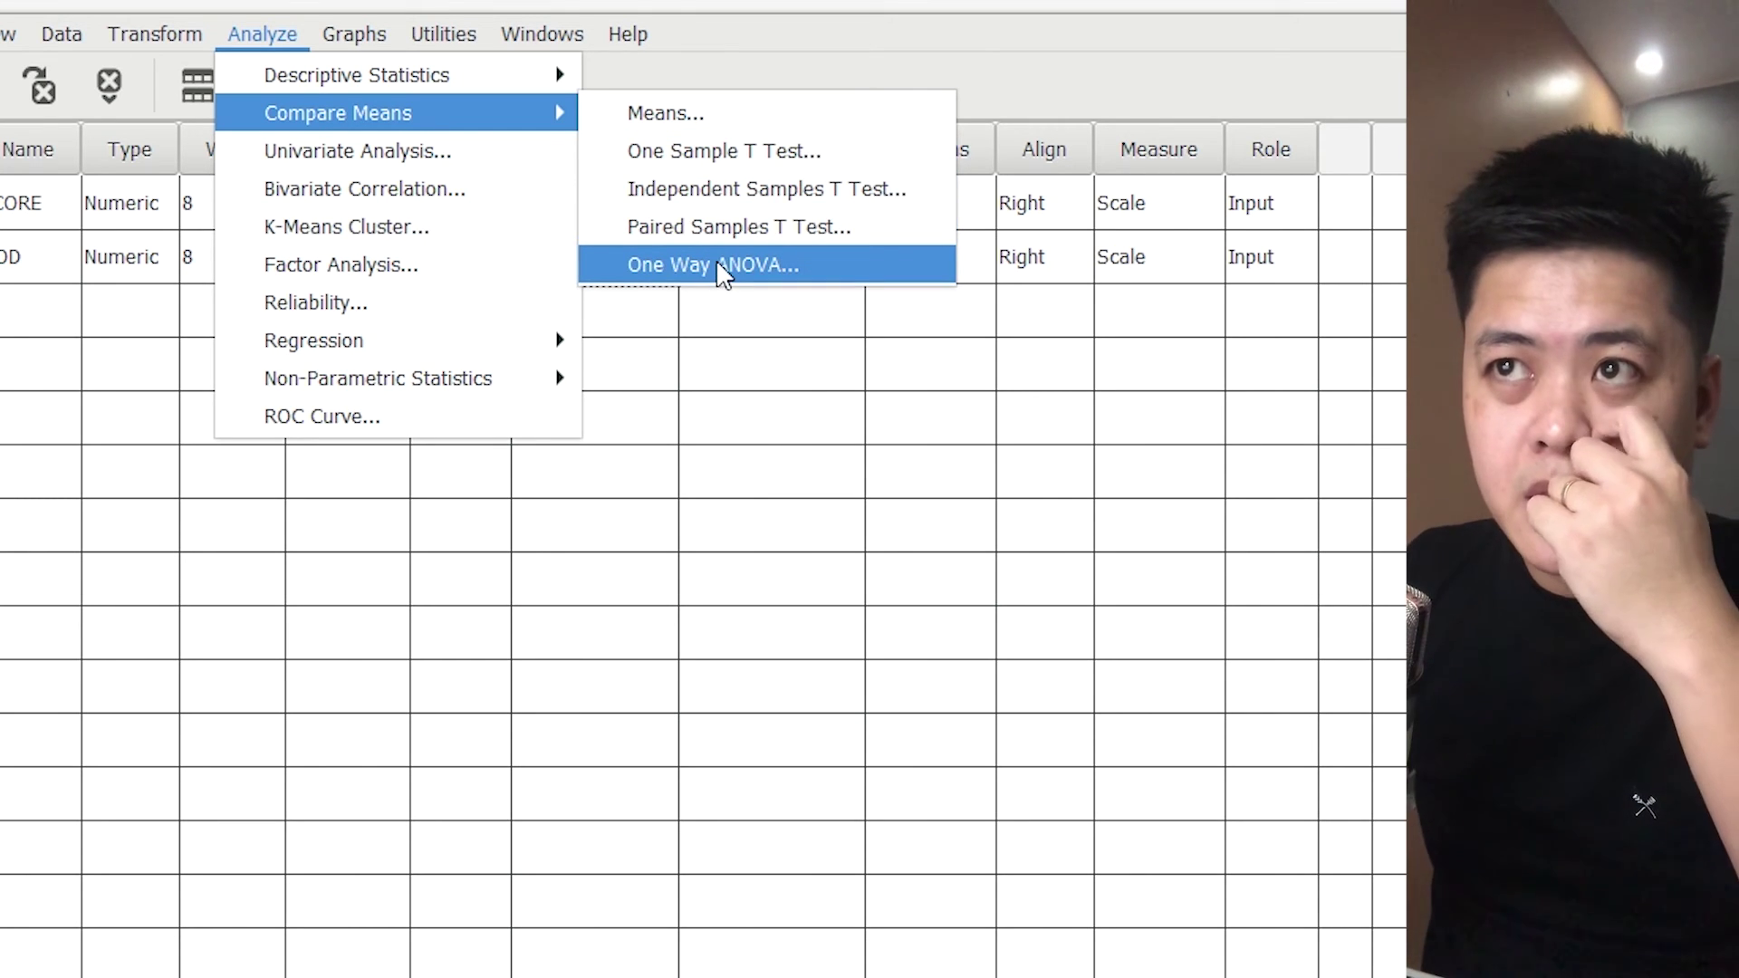
pyautogui.click(716, 264)
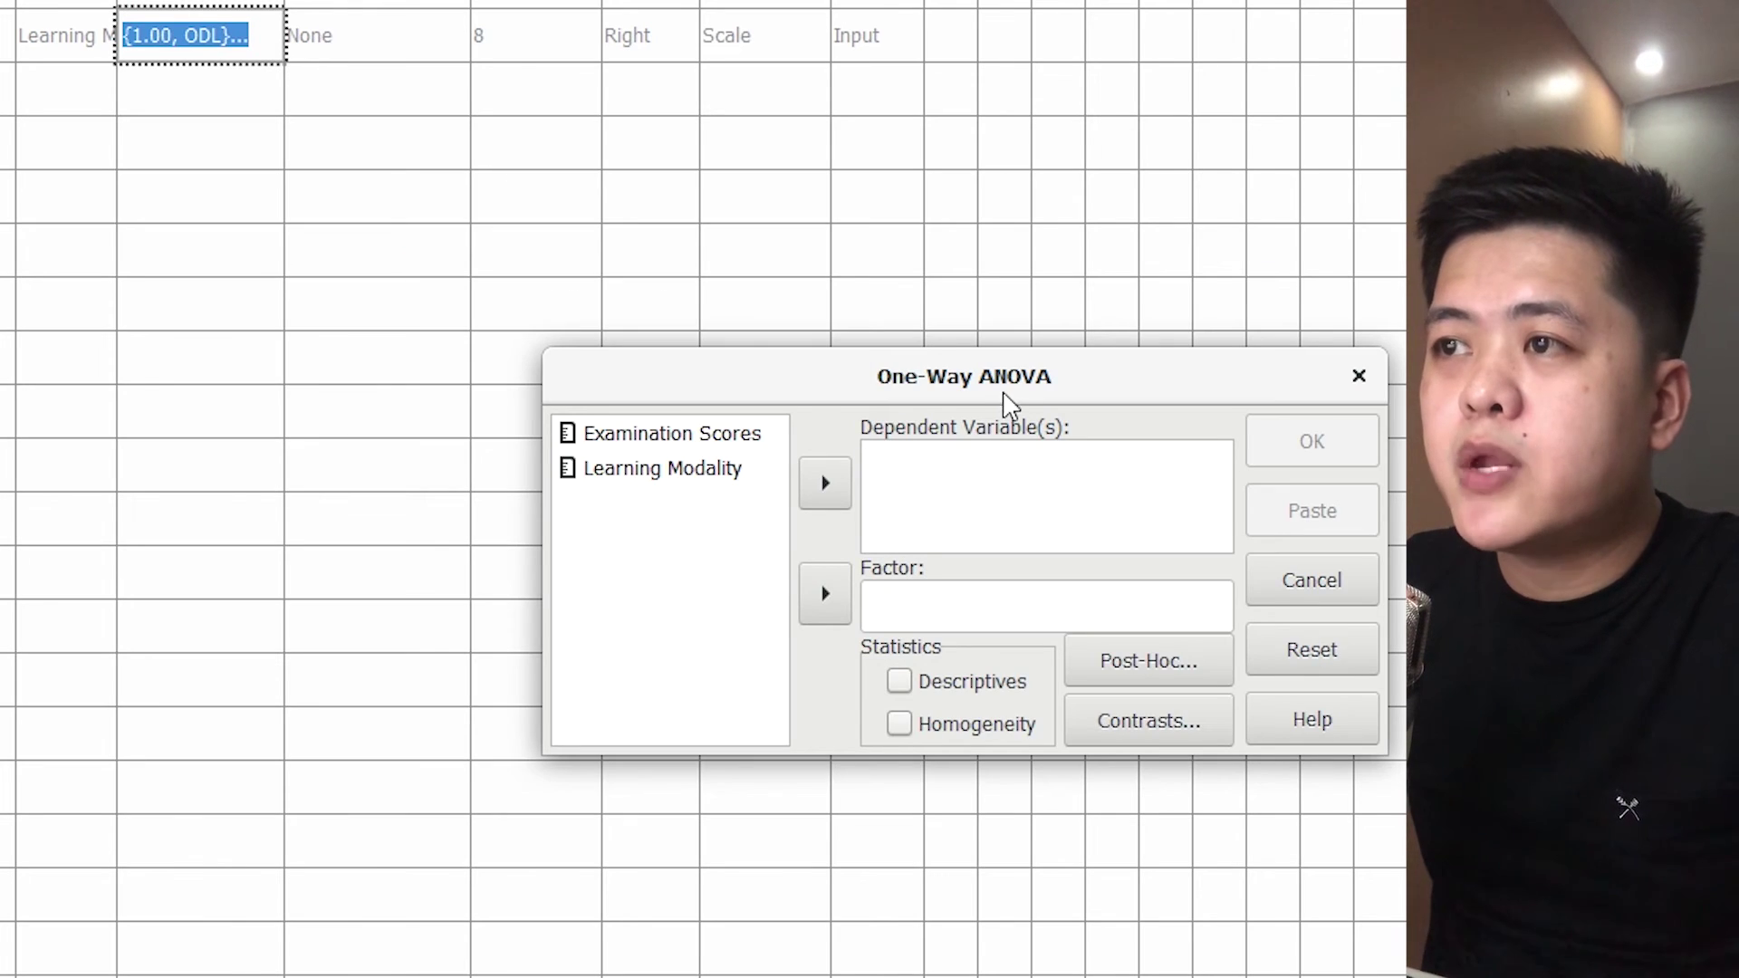
pyautogui.moveTo(1004, 394); pyautogui.dragTo(639, 233)
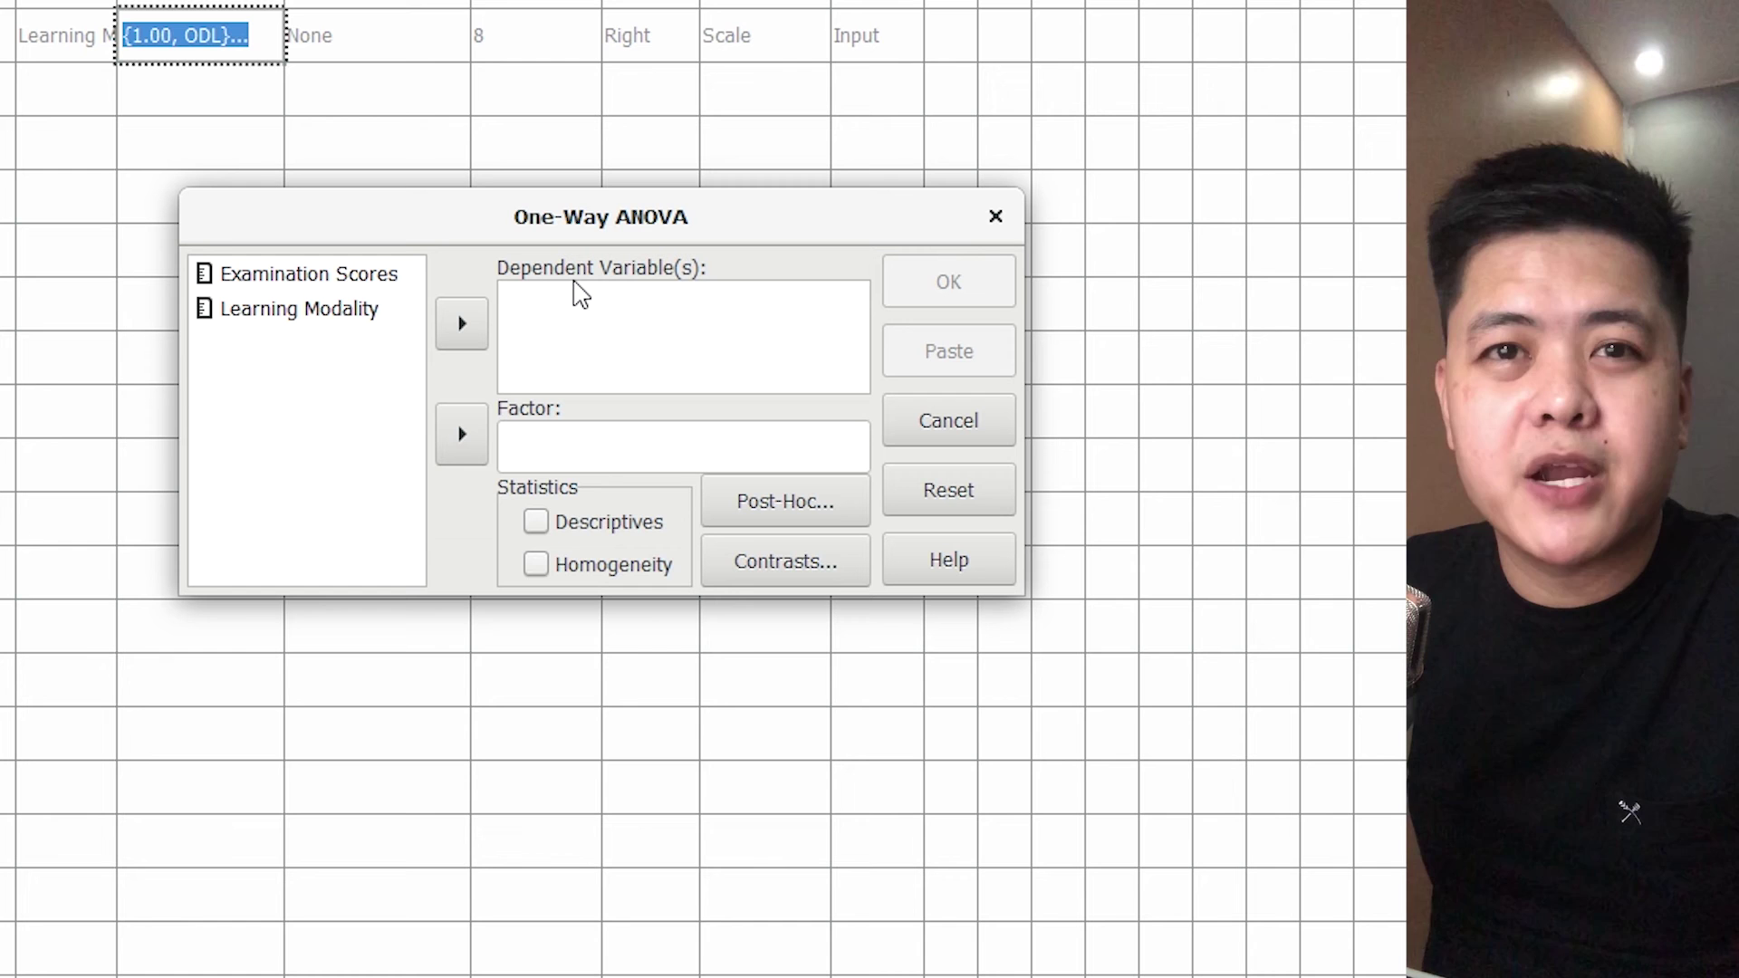
pyautogui.click(332, 283)
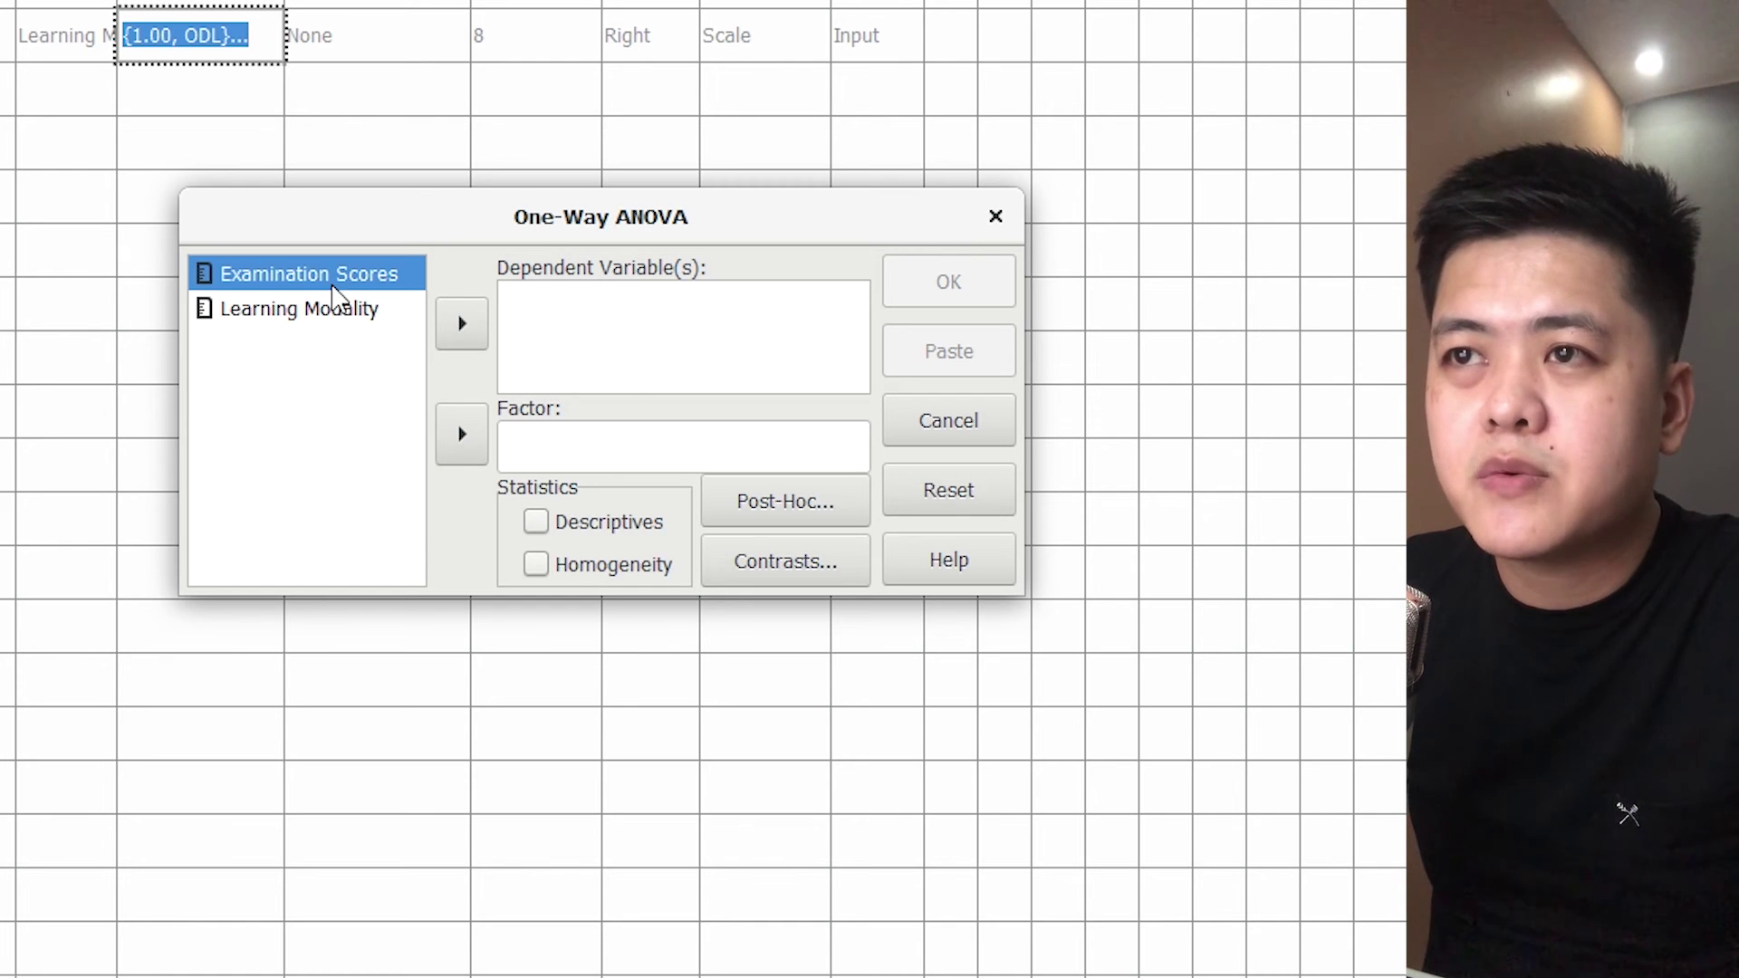
pyautogui.click(459, 339)
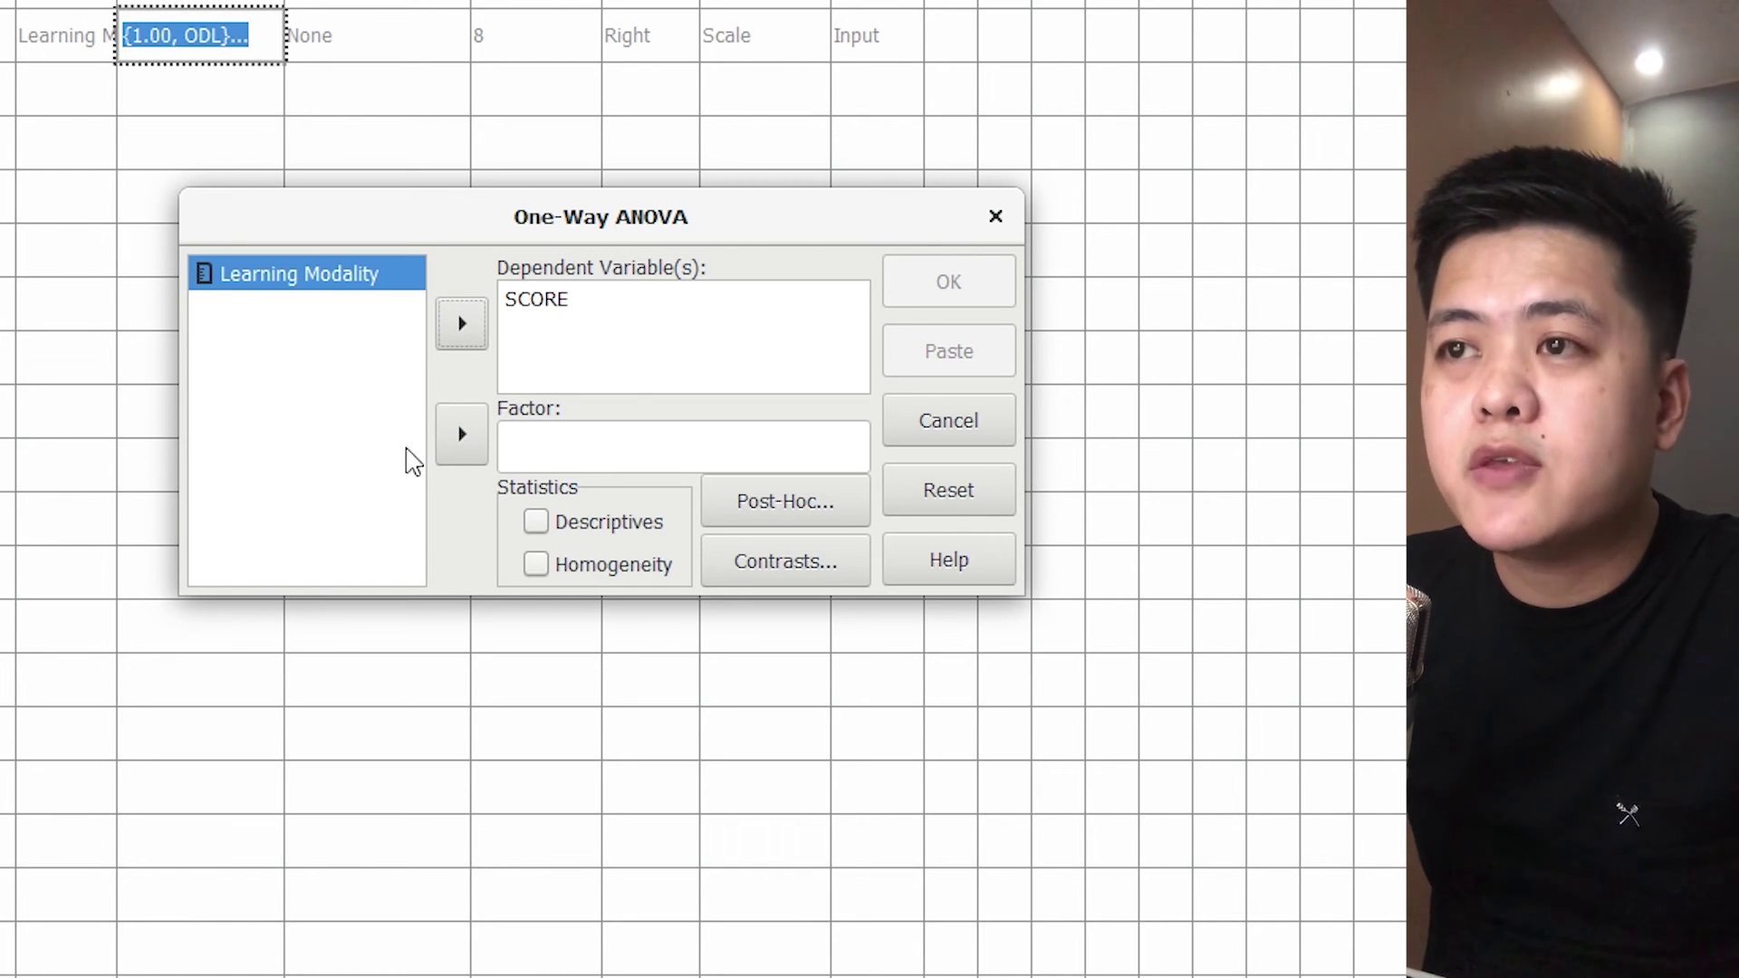
pyautogui.click(479, 444)
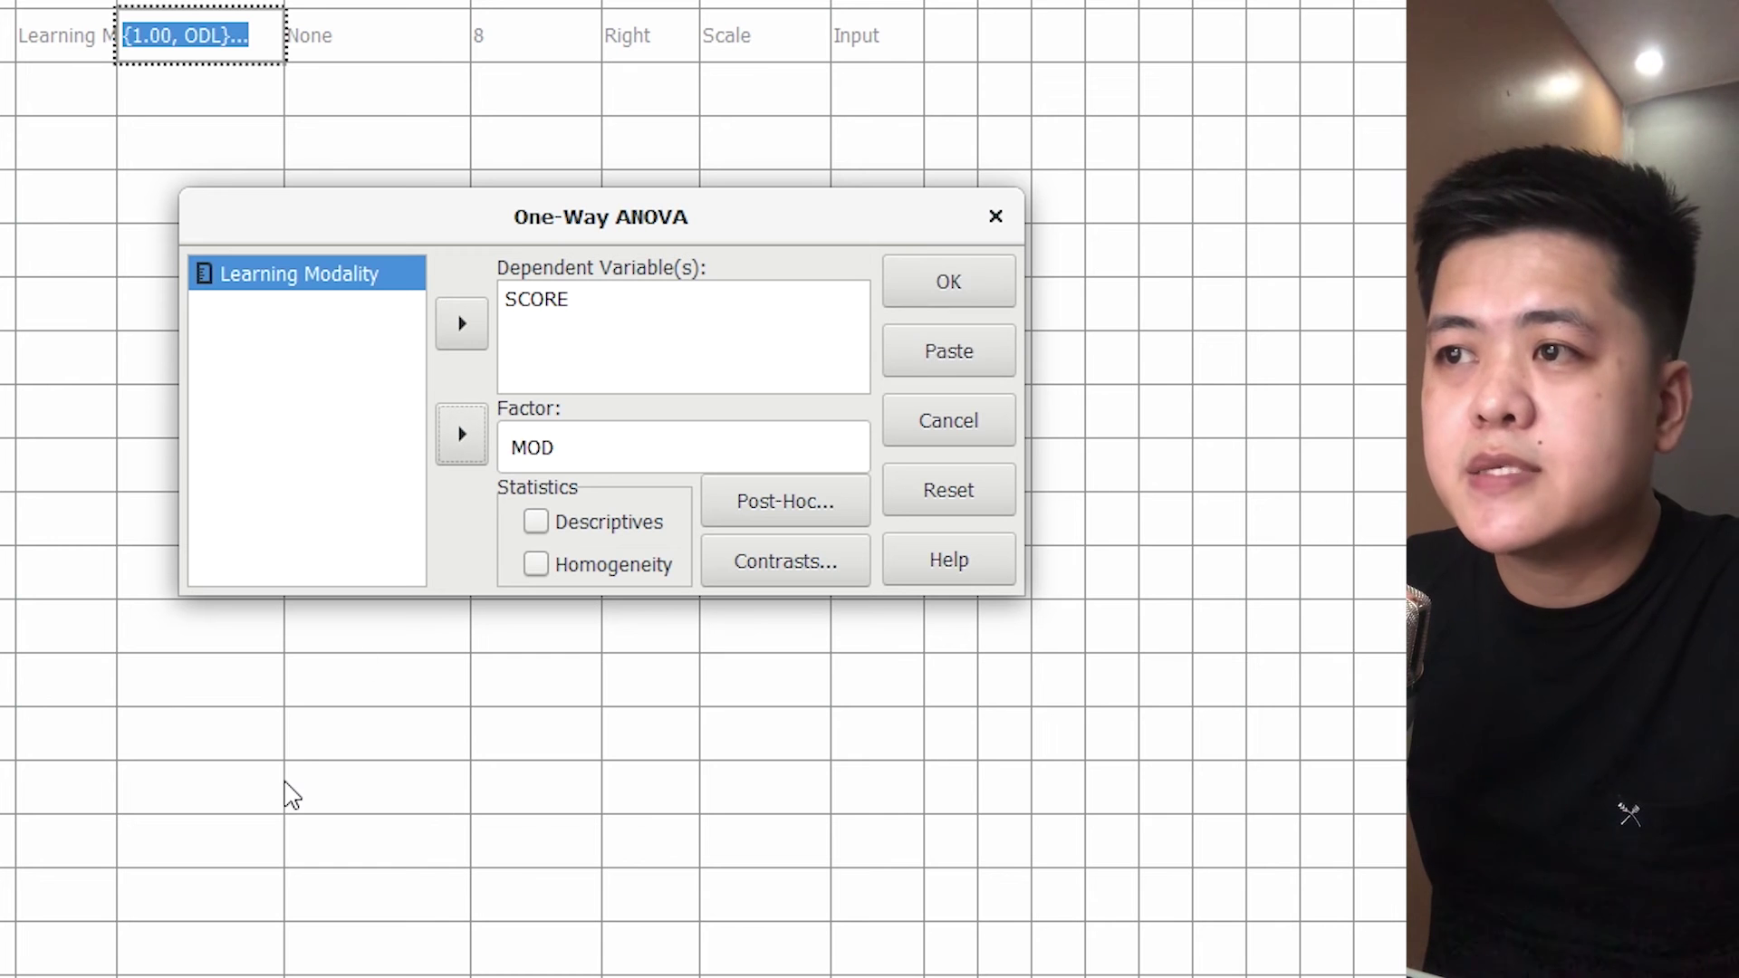
# - Run the ANOVA with Descriptives and Homogeneity statistics plus the Bonferroni, Scheffé and Tukey HSD post-hoc tests
pyautogui.click(537, 523)
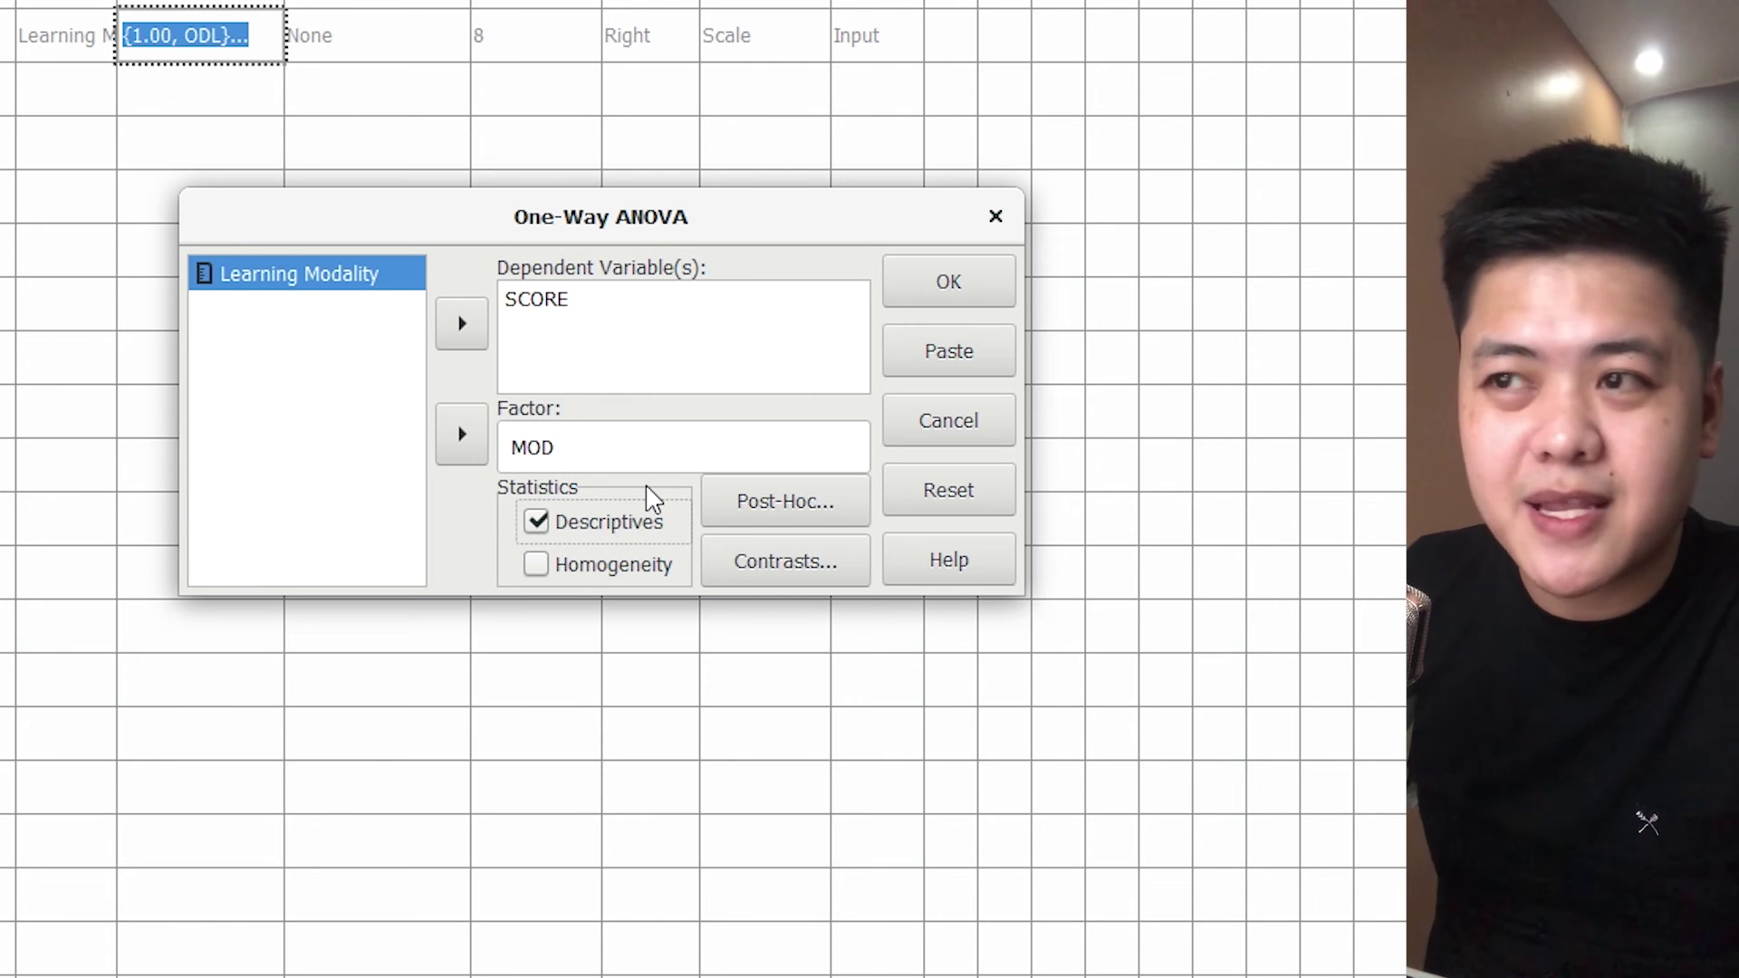
pyautogui.click(538, 566)
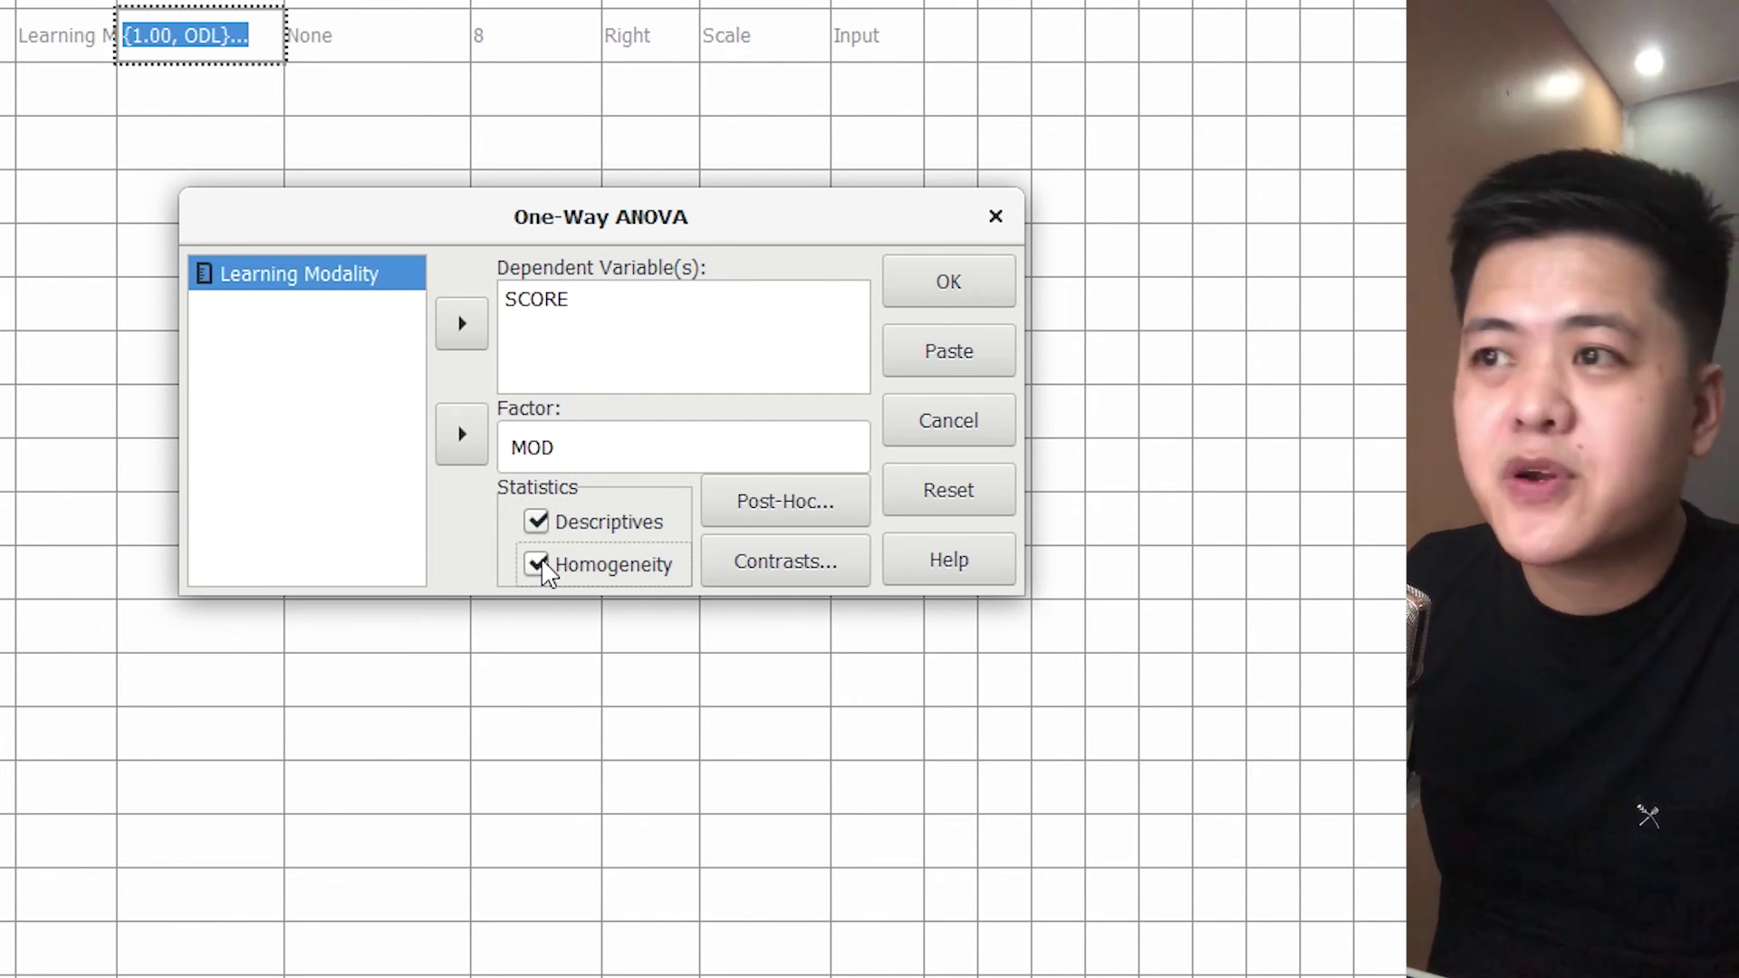
pyautogui.click(805, 501)
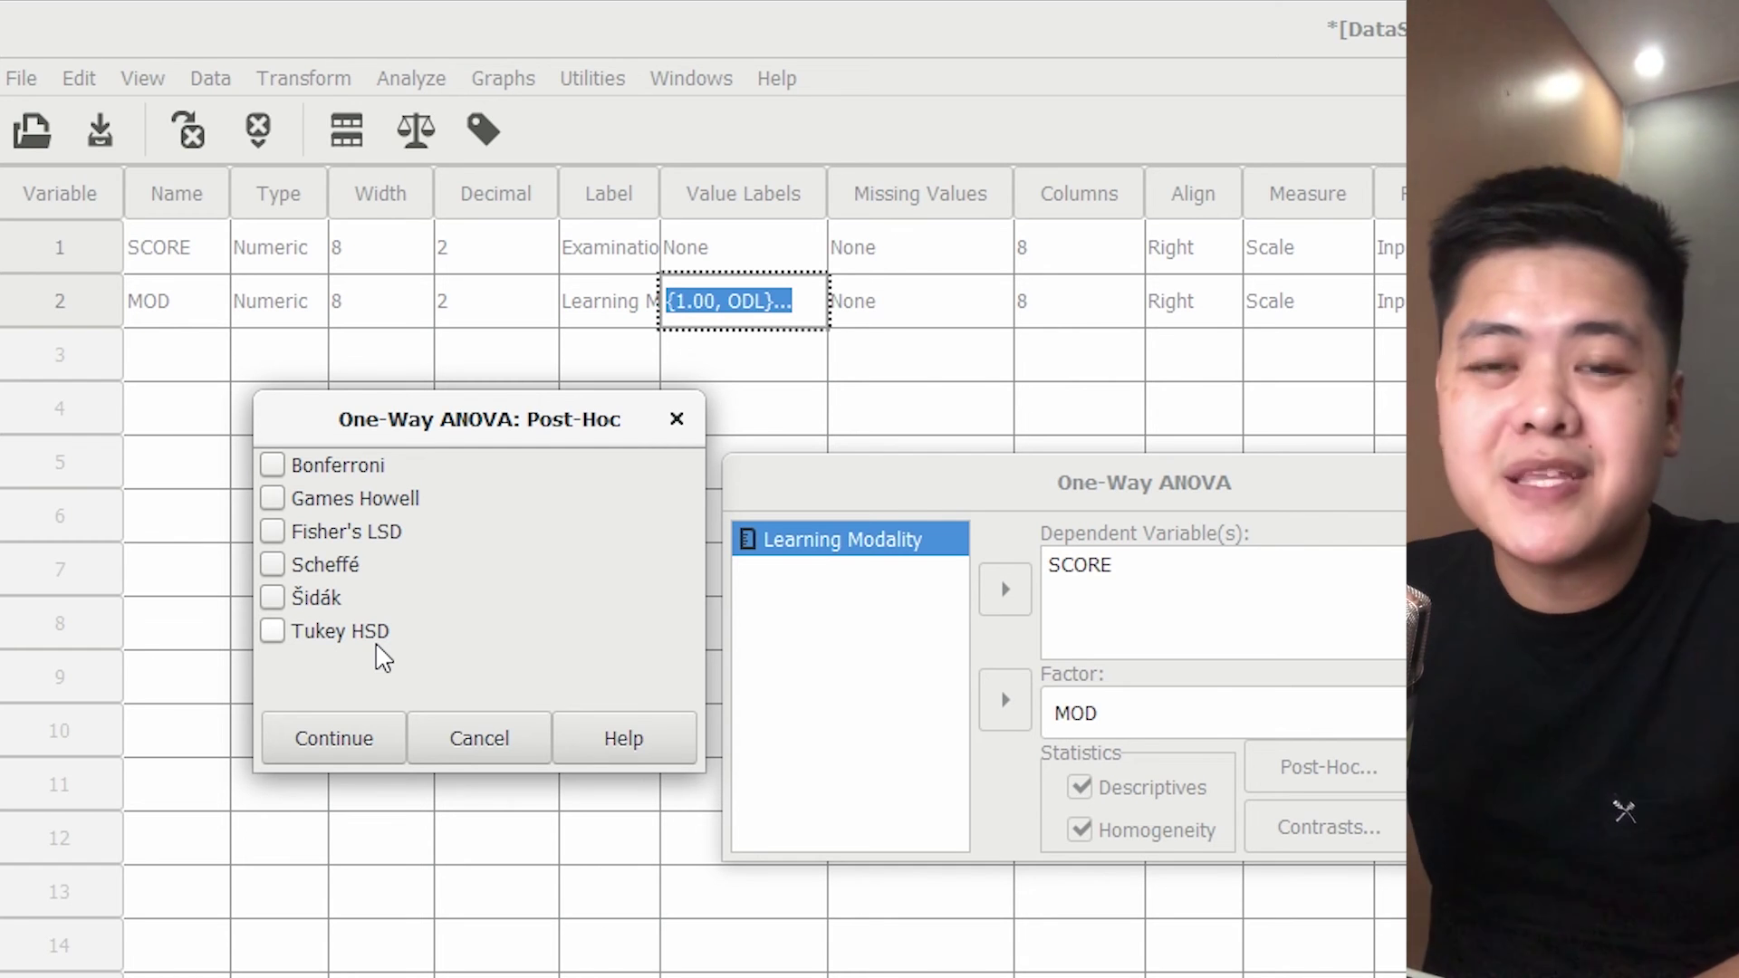
pyautogui.click(276, 566)
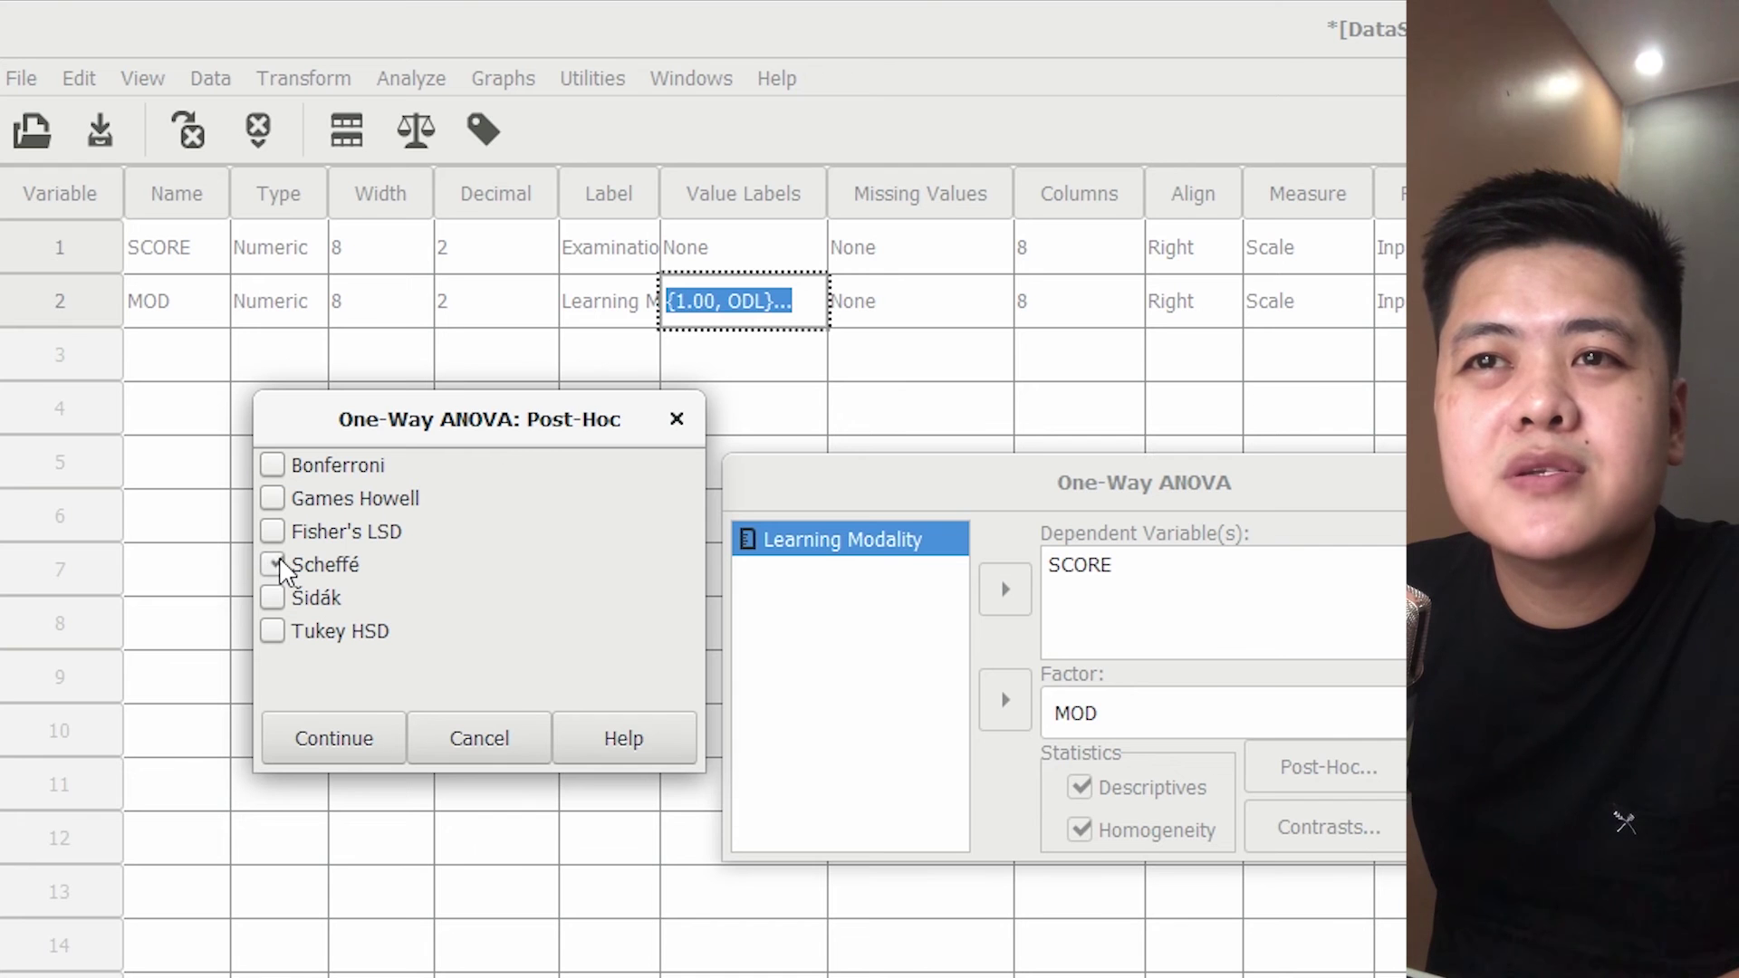
pyautogui.click(274, 631)
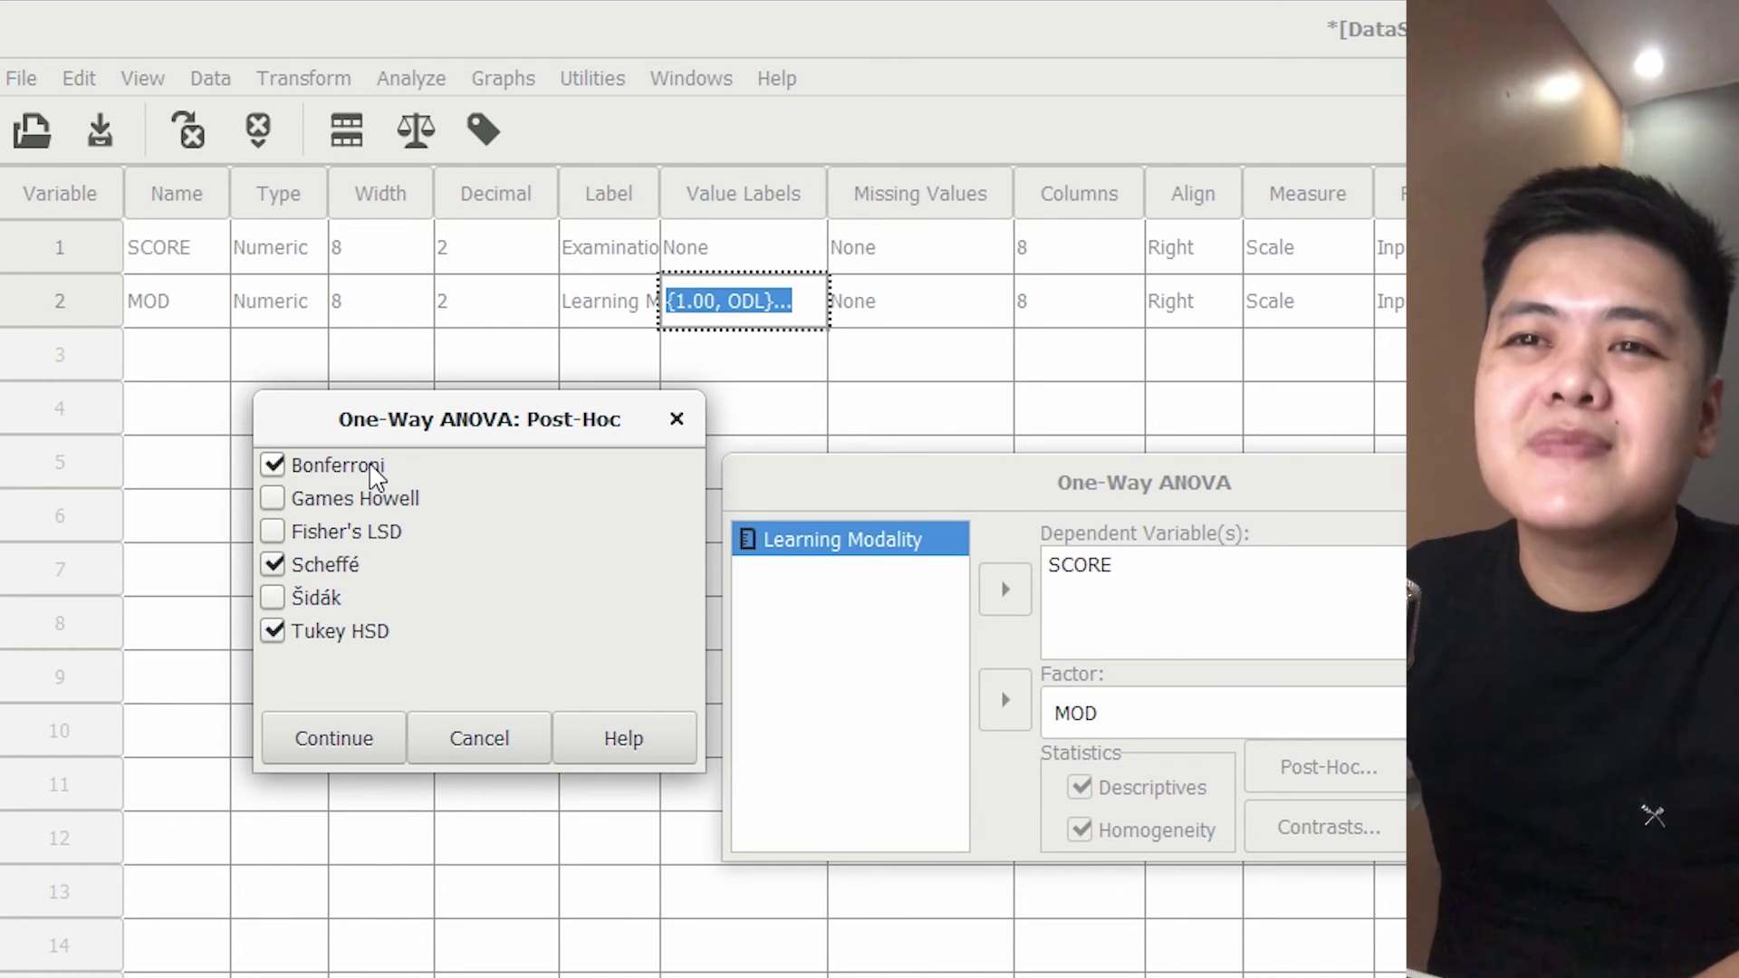
pyautogui.click(312, 737)
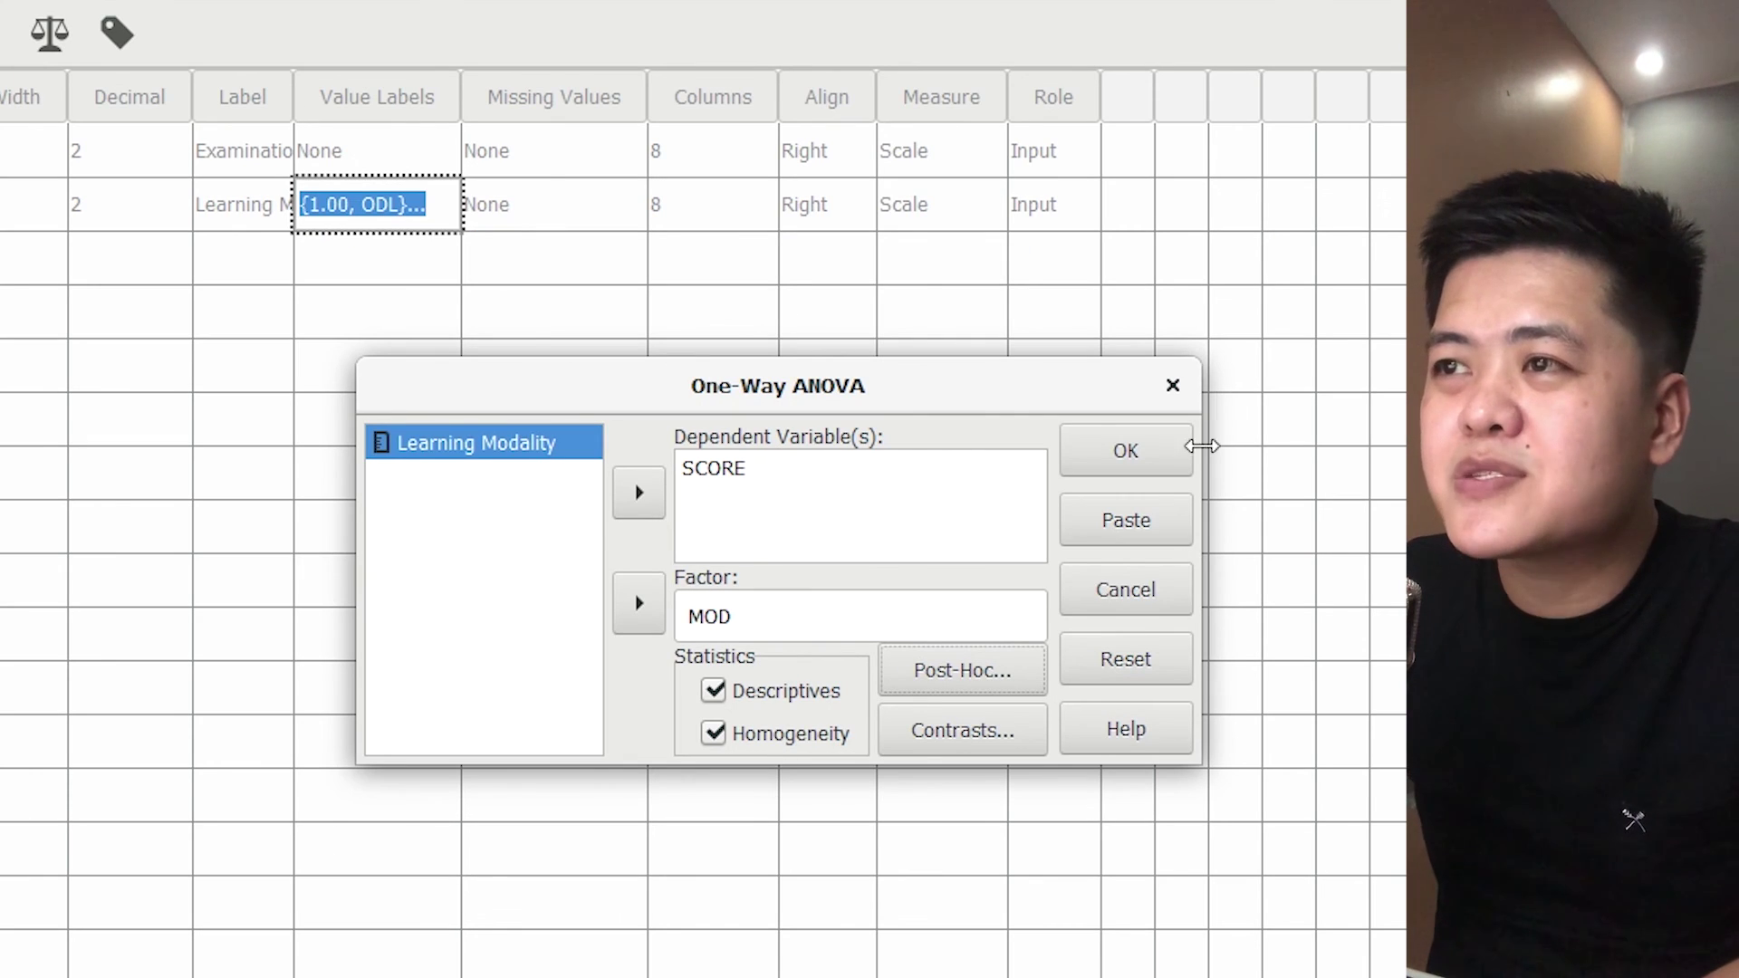
pyautogui.click(1107, 466)
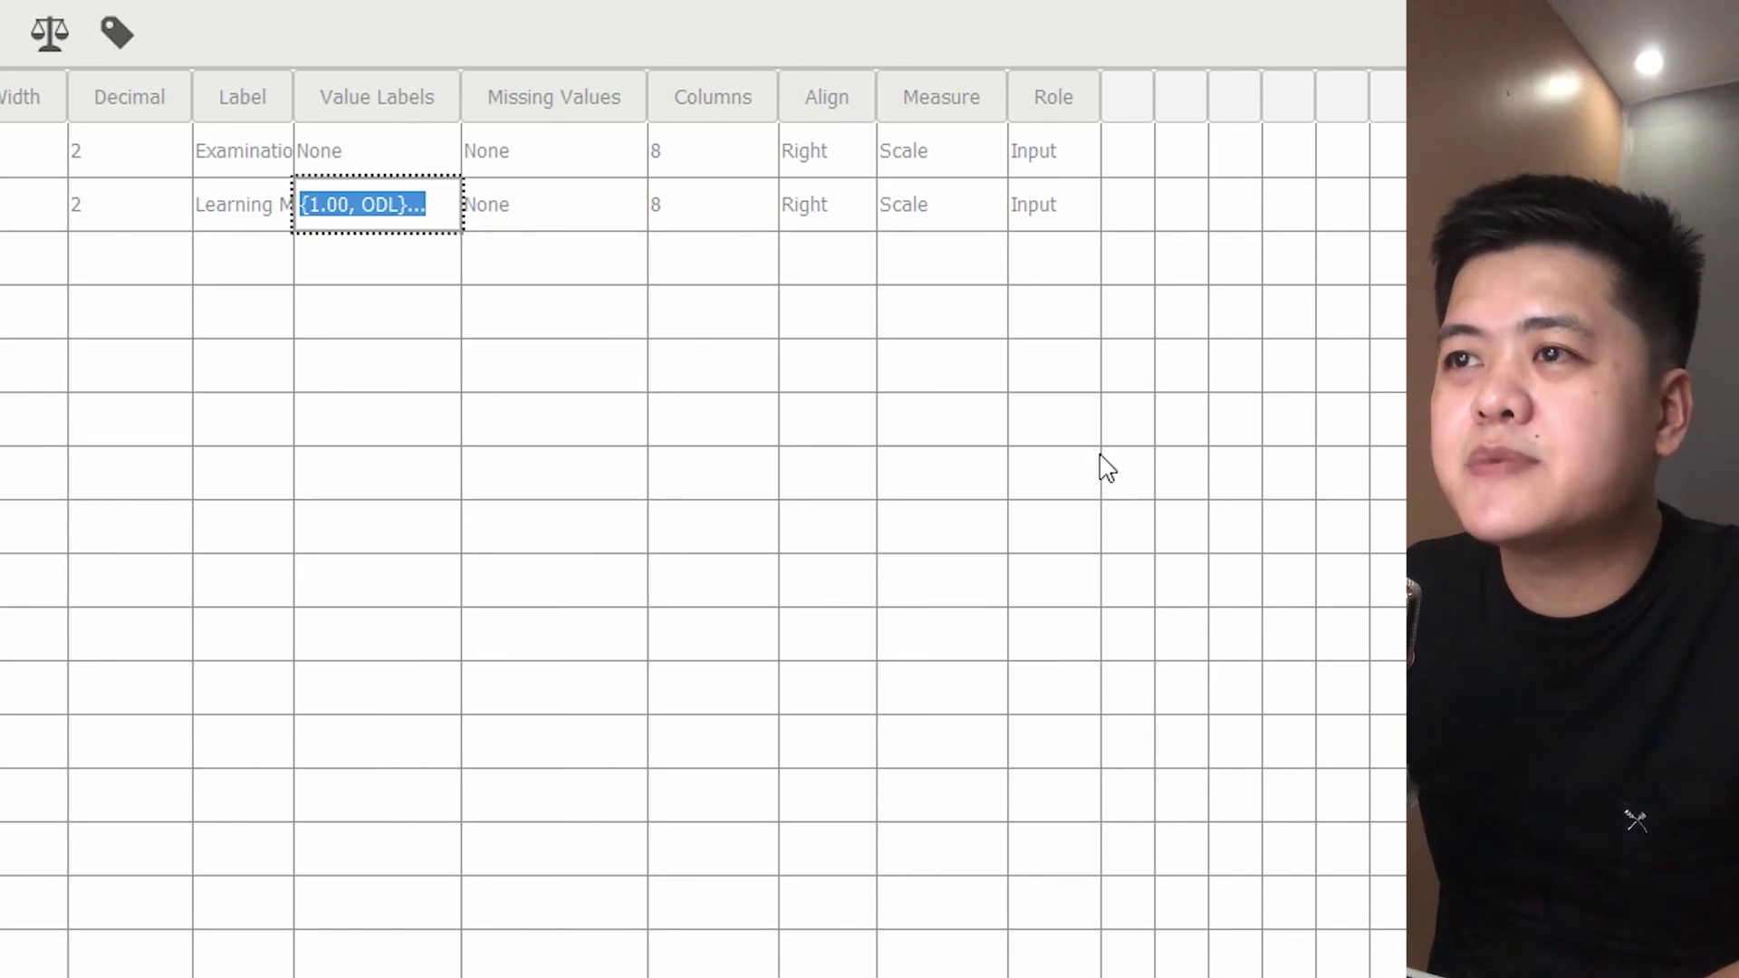
pyautogui.click(537, 85)
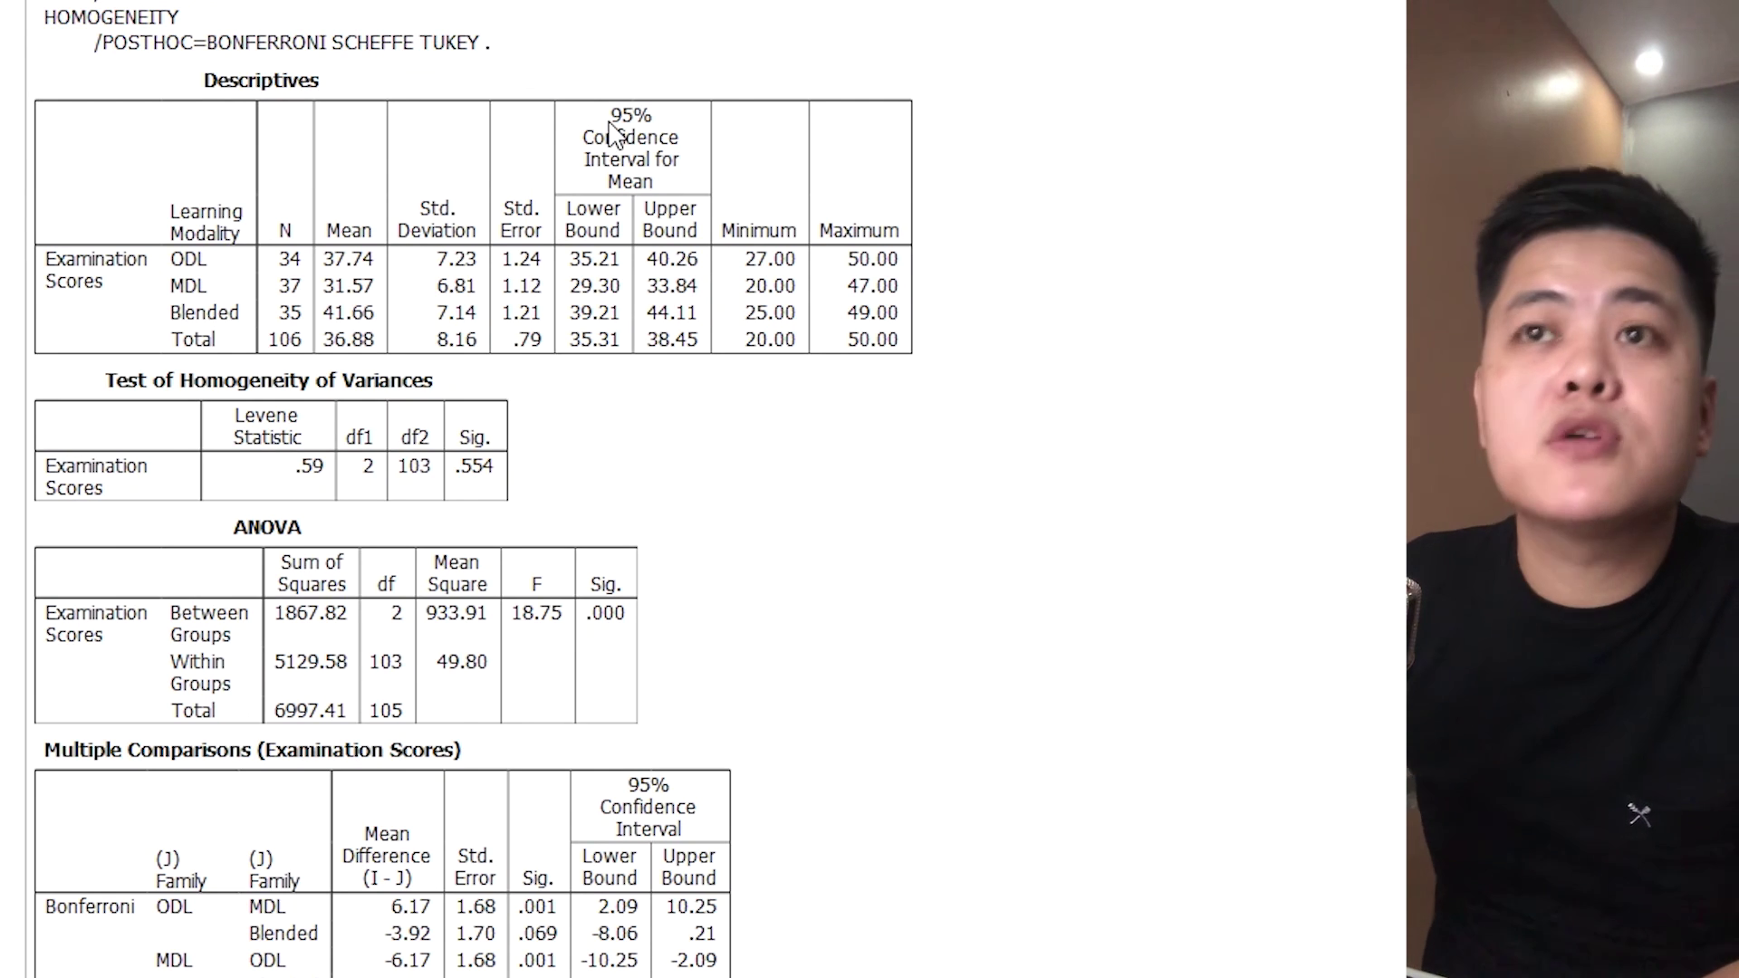